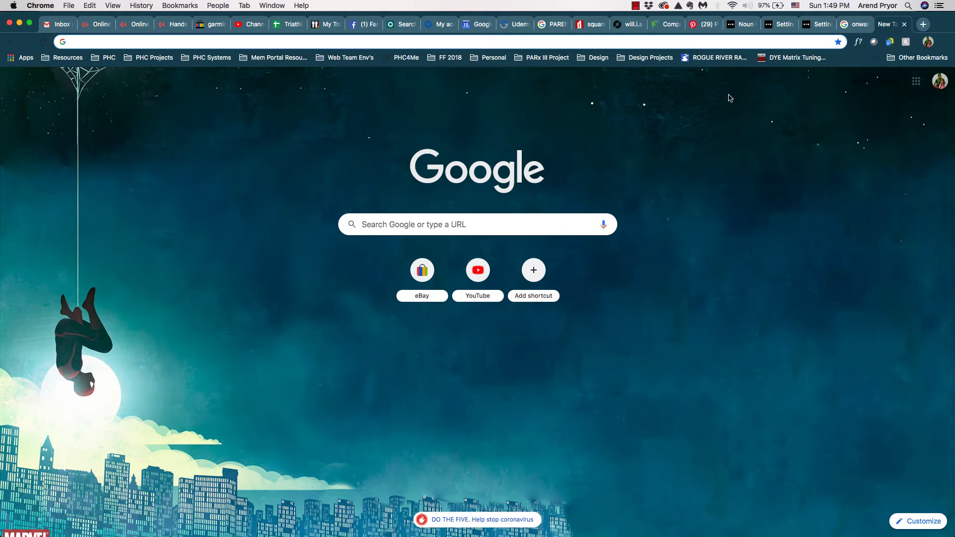
Bring the music profile mockup image from its Pinterest pin in Chrome into a Sketch document.
left_click(702, 25)
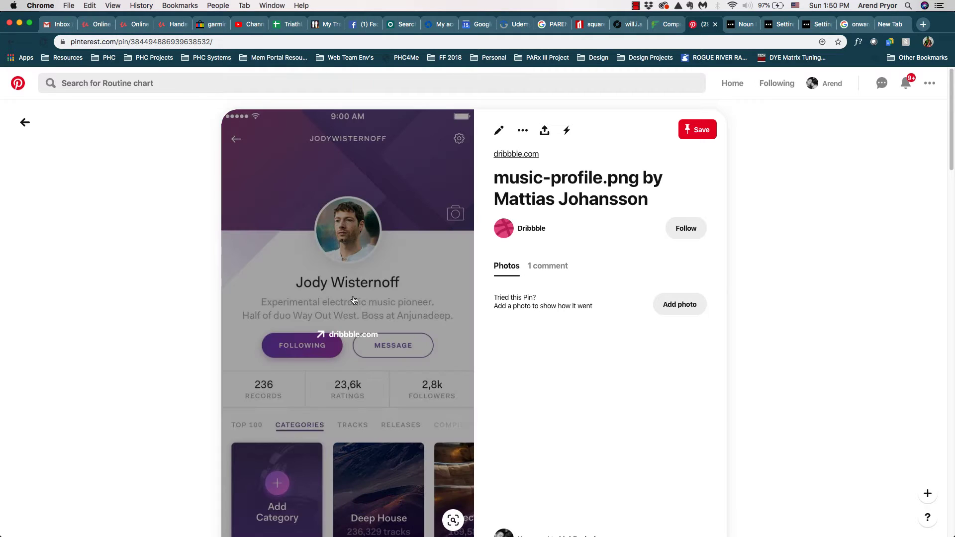
mouse_move(381, 301)
left_mouse_down()
mouse_move(413, 517)
mouse_move(428, 531)
mouse_move(441, 525)
left_mouse_up()
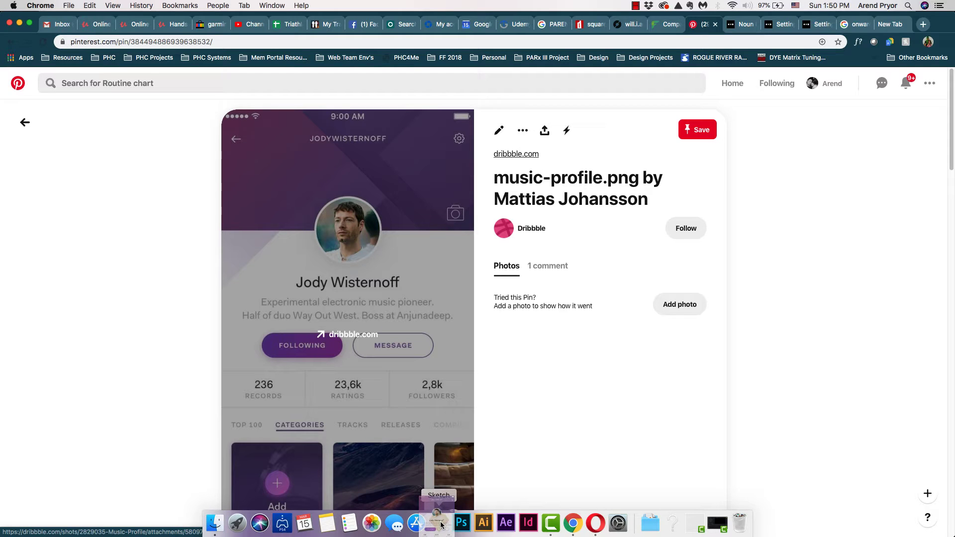
left_click_drag(441, 525, 441, 525)
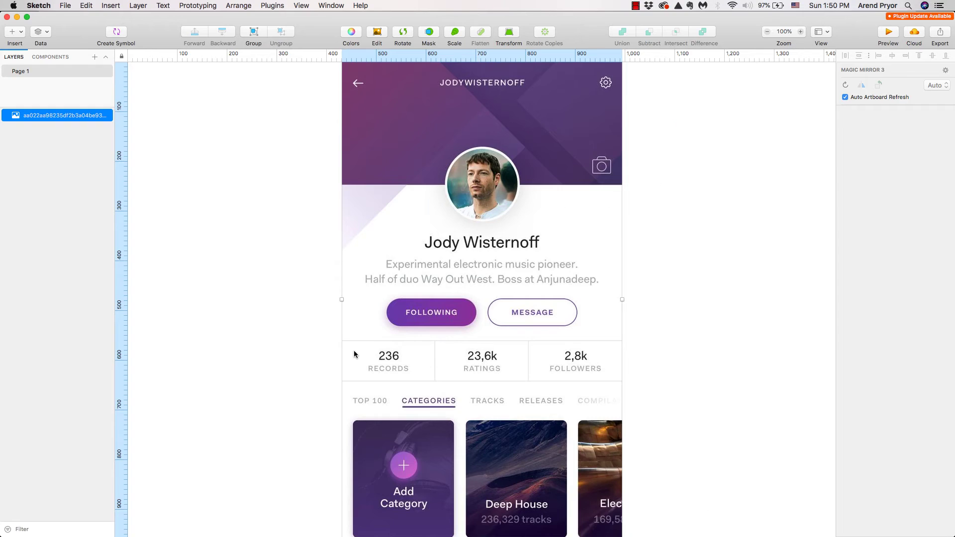
scroll(387, 319, "down", 2)
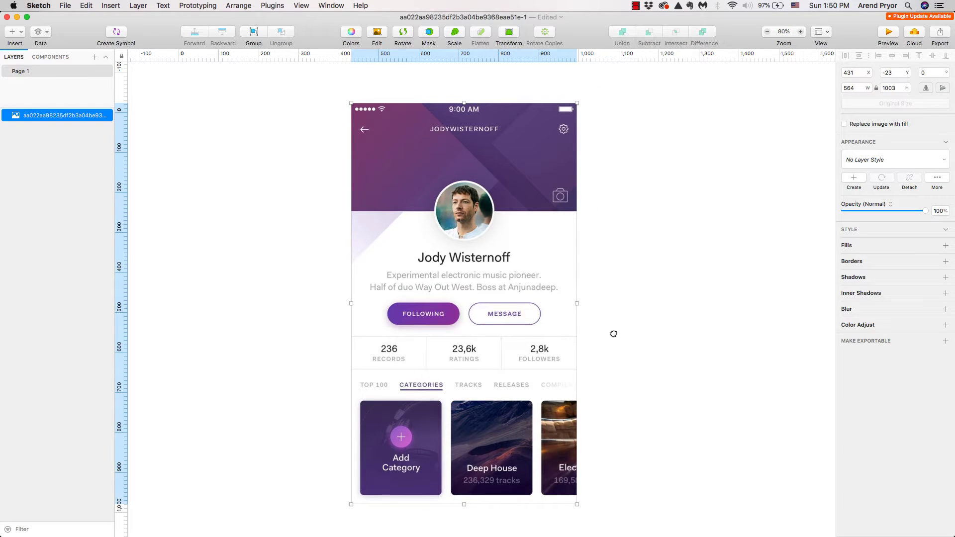
left_click_drag(613, 333, 488, 326)
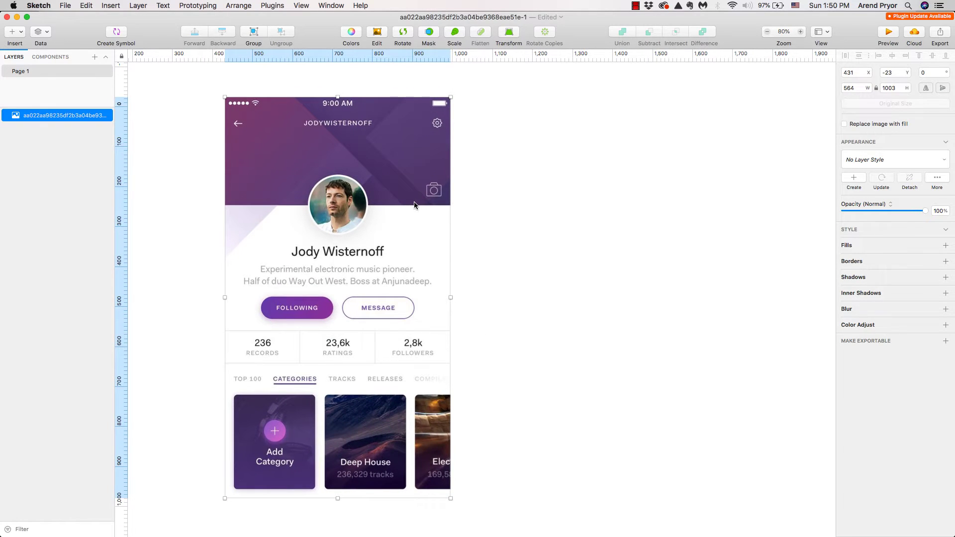
Draw a rectangle about 509 wide and 1003 high beside the profile mockup, aligned with its top and bottom.
key("r")
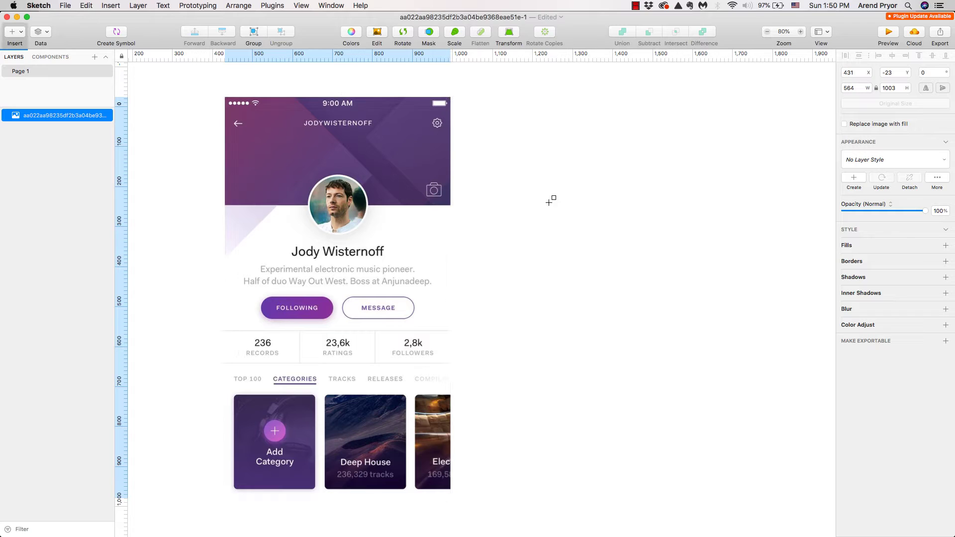
left_click_drag(462, 97, 666, 496)
left_click_drag(612, 399, 626, 401)
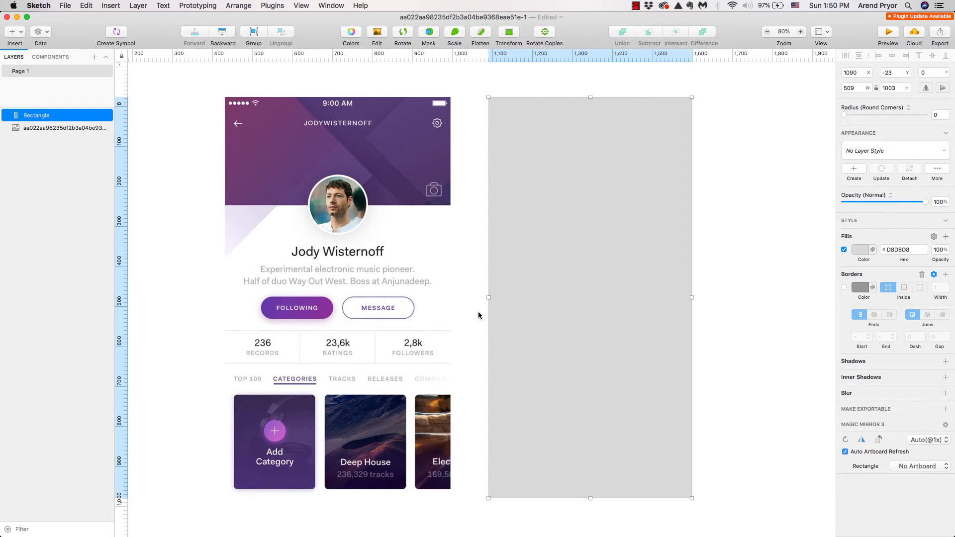
Set the rectangle's width to 564 to match the mockup and move it closer to the mockup at X 1048.
left_click(351, 135)
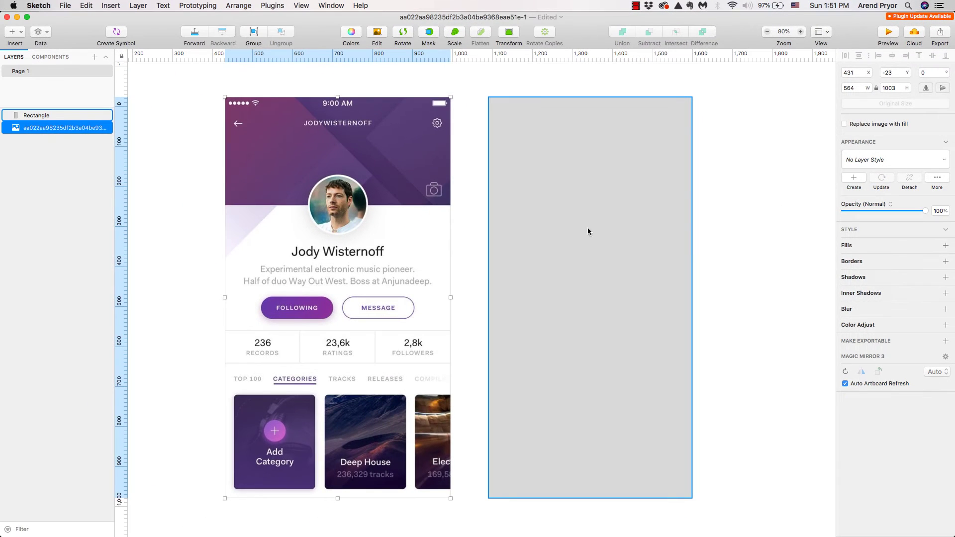
left_click(561, 198)
left_click(867, 88)
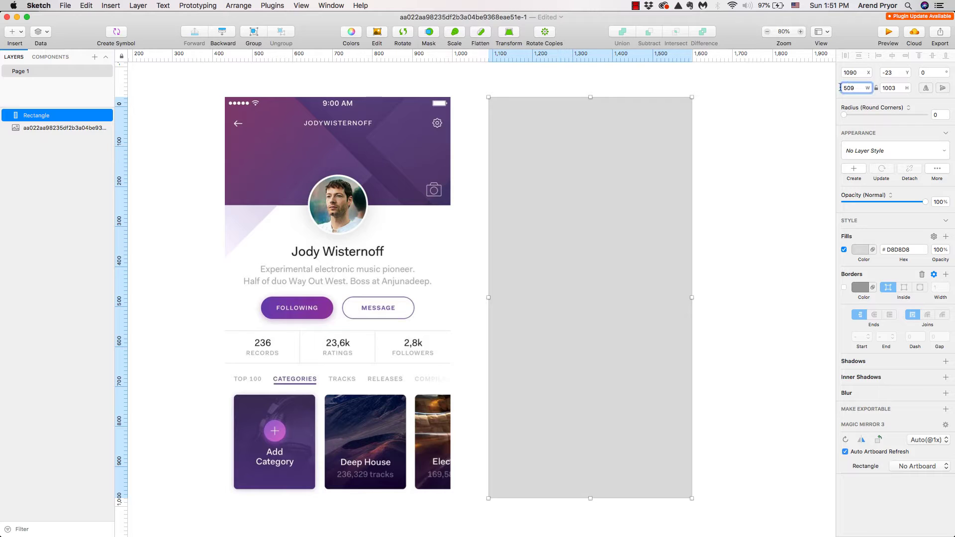
type("564")
key("Return")
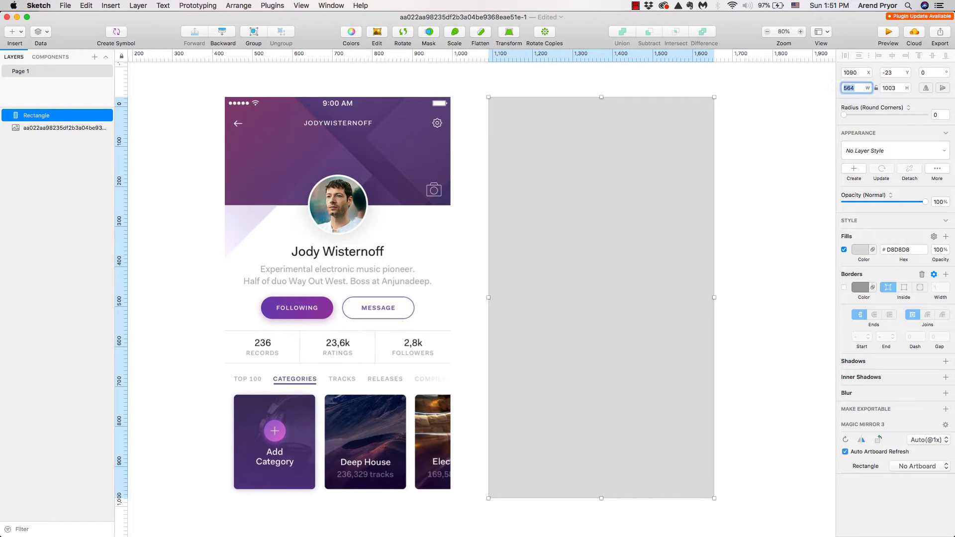
left_click_drag(663, 142, 644, 137)
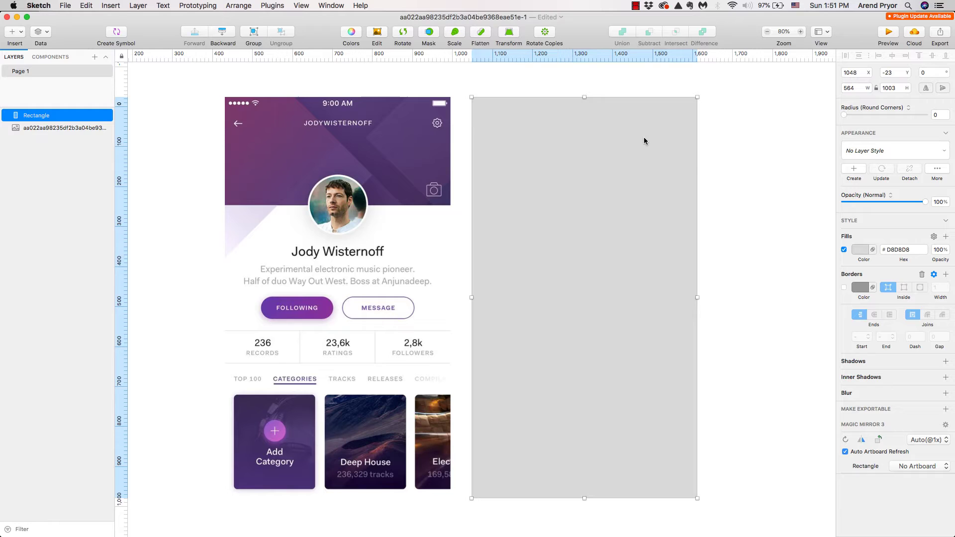
Fill the rectangle with white FFFFFF and give it a 1-wide inside border in light grey CACACA.
left_click(861, 249)
left_click(850, 301)
left_click(845, 299)
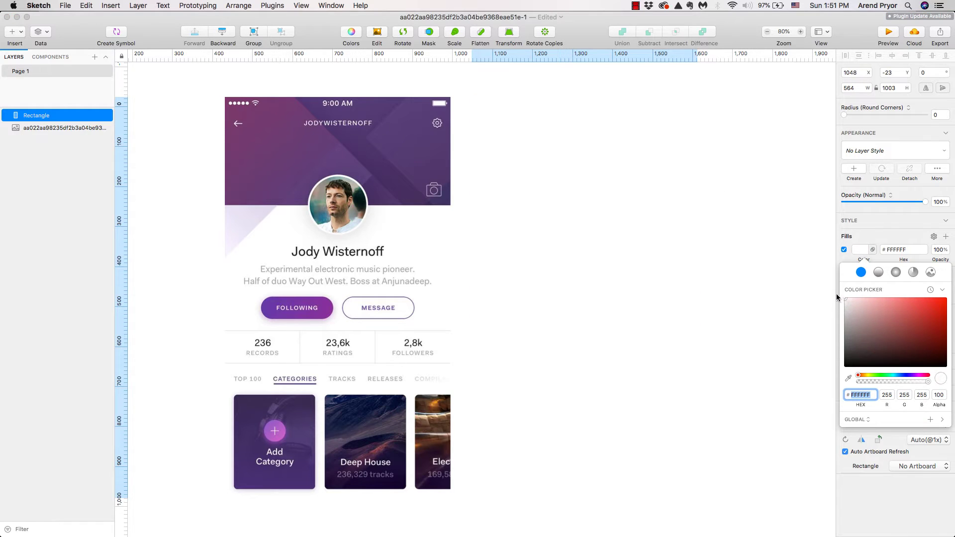
left_click(848, 264)
left_click(845, 288)
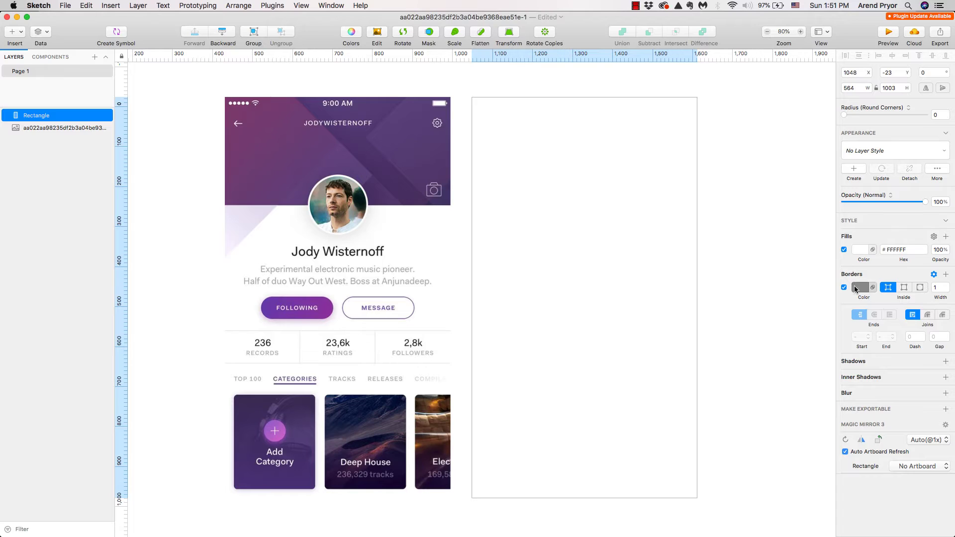
left_click(859, 288)
left_click(844, 350)
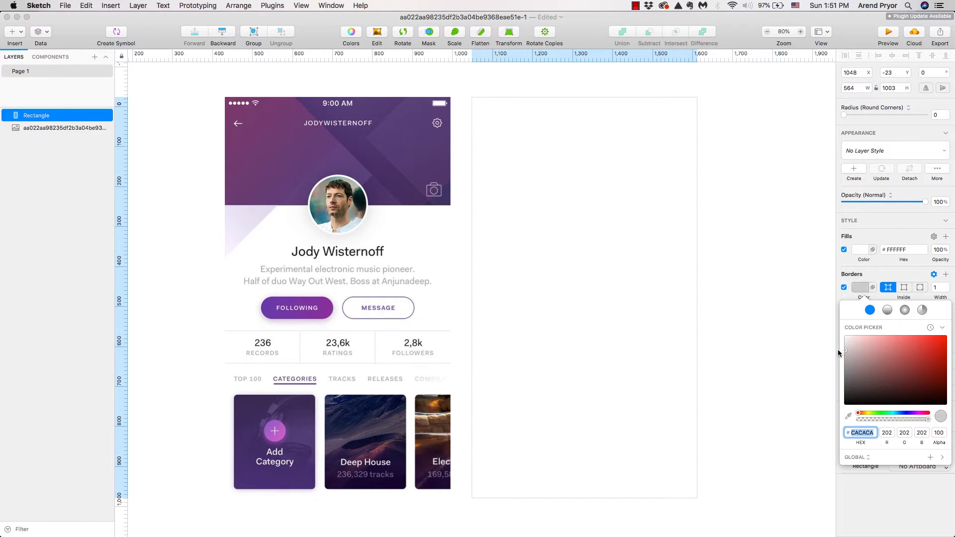
left_click(786, 272)
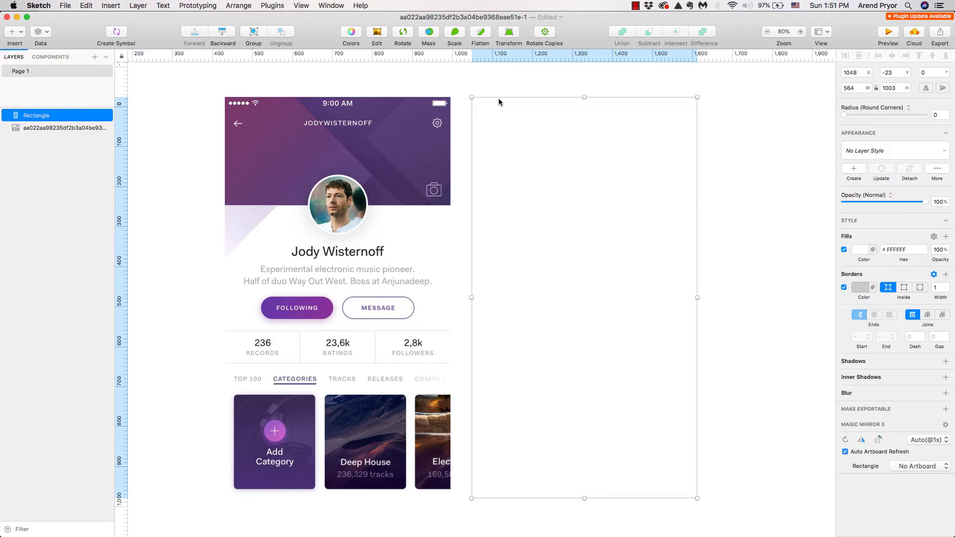
Switch to Chrome and review the Noun Project attribution texts for the Settings, Right Arrow and Camera icons.
key("super+Tab")
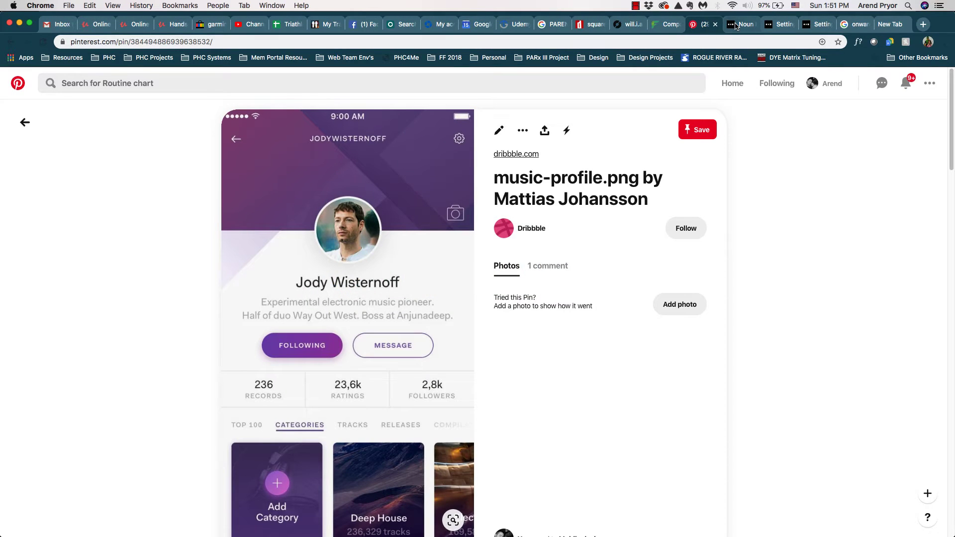
left_click(736, 25)
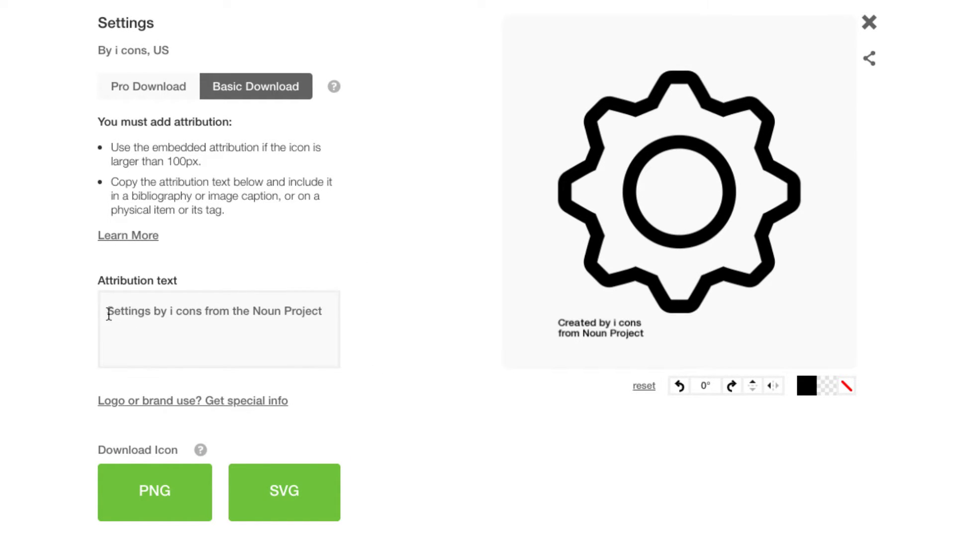
left_click_drag(109, 313, 325, 314)
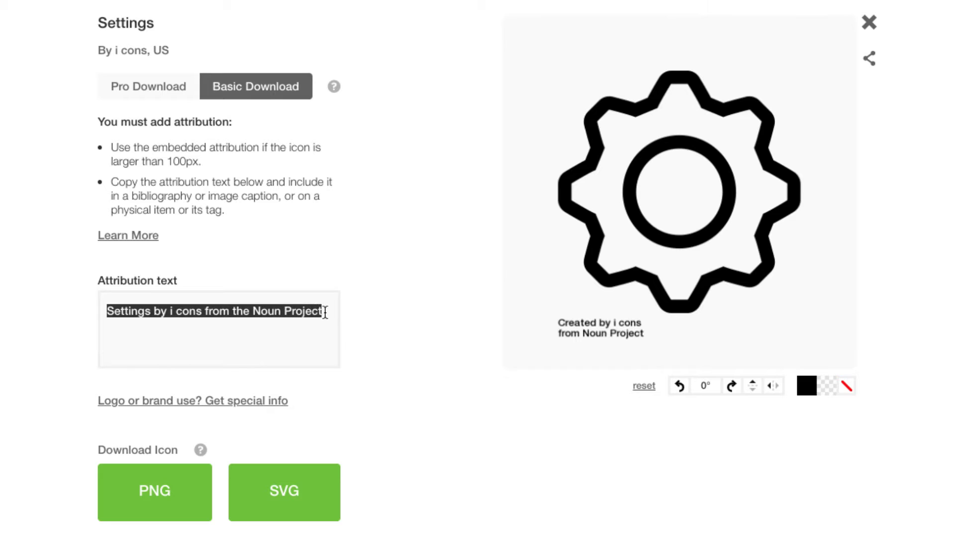
left_click(365, 311)
key("ctrl+Tab")
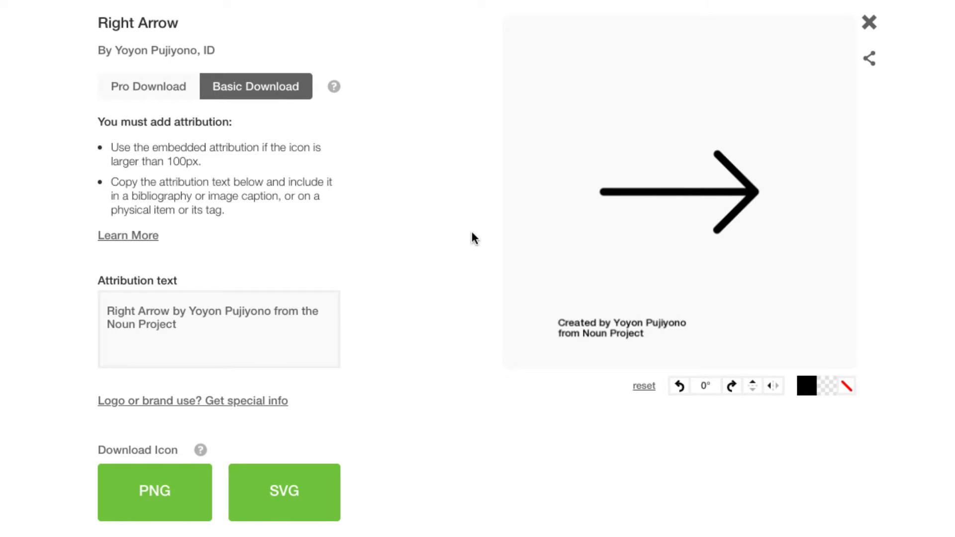
left_click(166, 320)
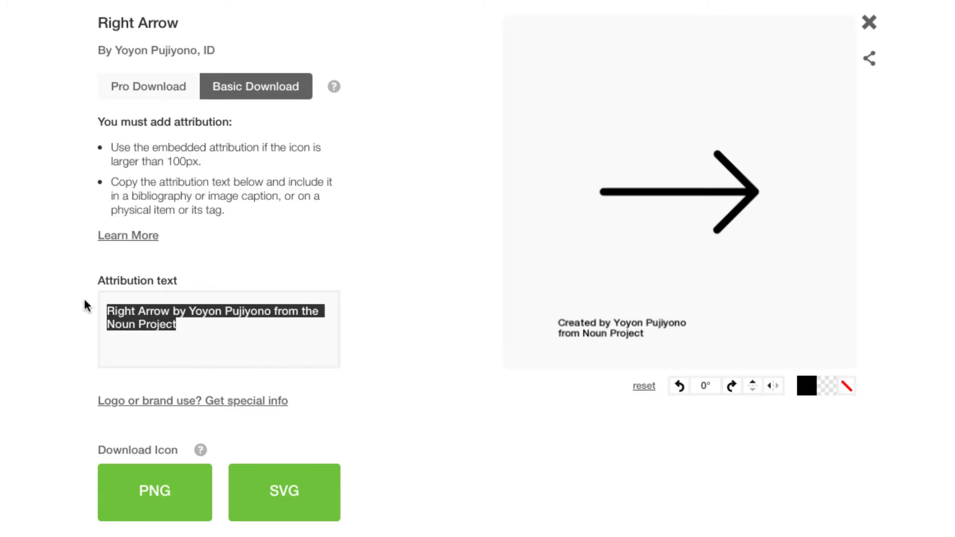
left_click(57, 296)
key("ctrl+Tab")
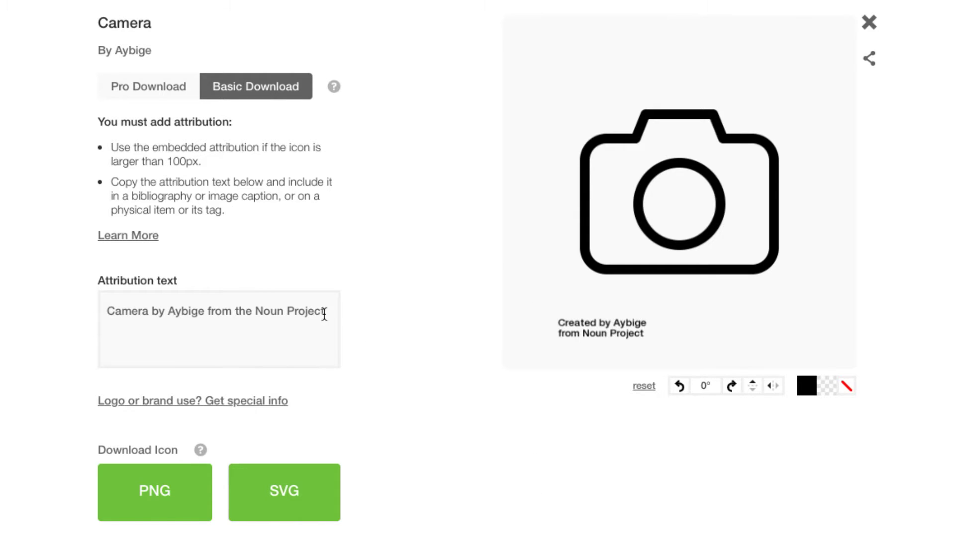
left_click(102, 314)
left_click(386, 317)
Back in Sketch, insert the images Camera.png, Right Arrow.png and Settings Icon.png from the Icons folder in Resources.
key("super+Tab")
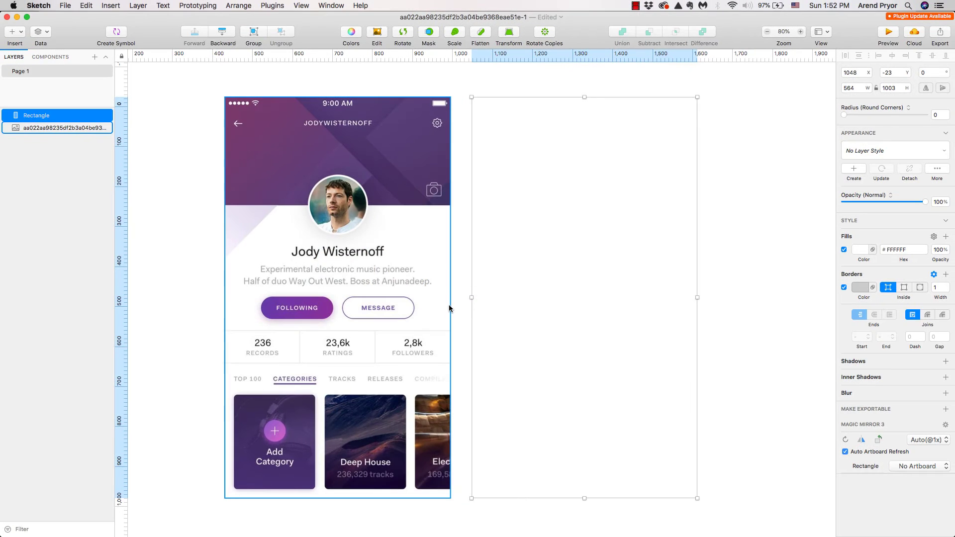
left_click(20, 32)
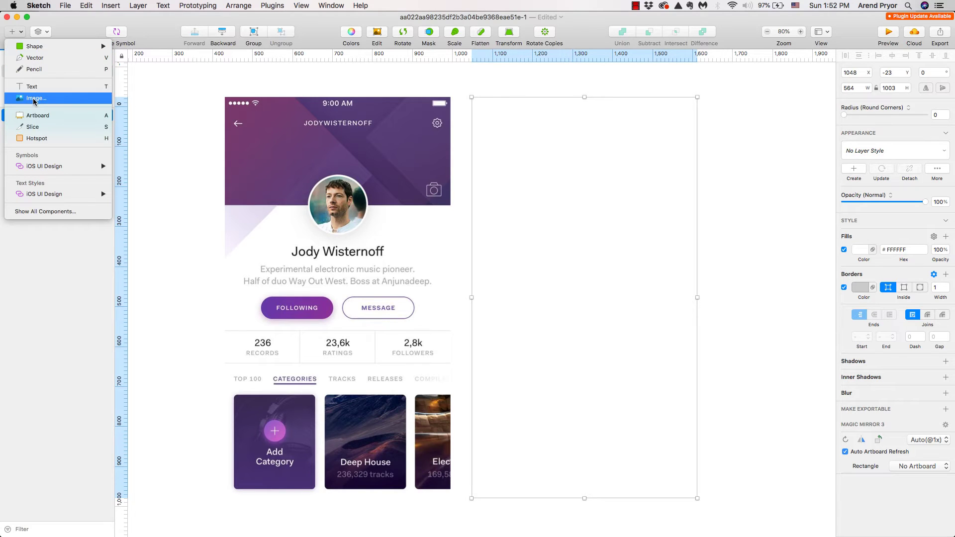
left_click(53, 97)
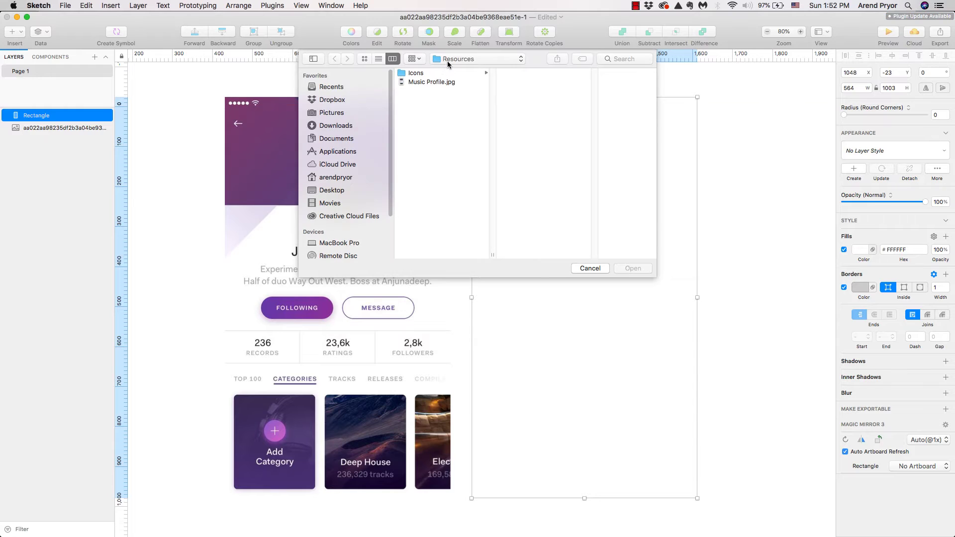
left_click(418, 73)
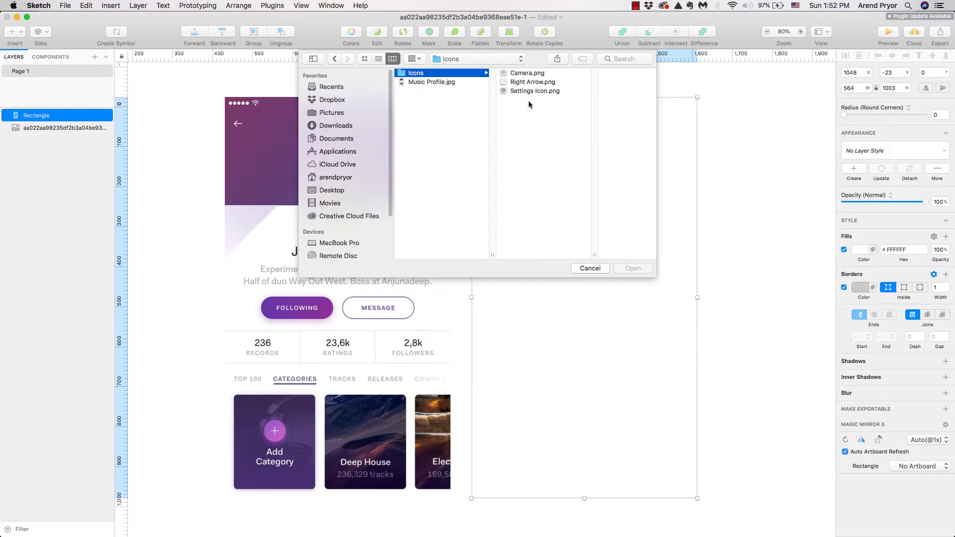
left_click_drag(557, 115, 527, 74)
left_click(628, 270)
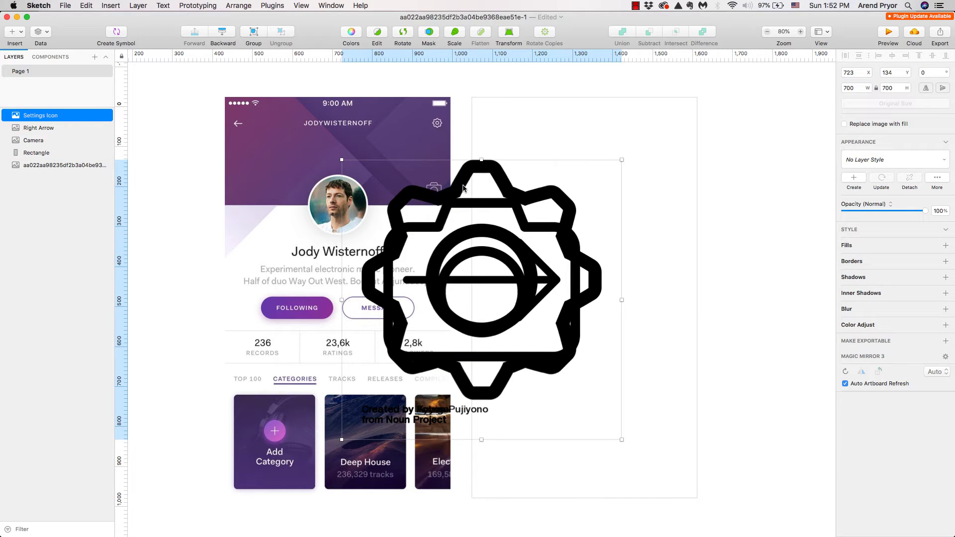
Move the Settings icon to the right of the white rectangle near its top and shrink it to fit there.
left_click_drag(465, 187, 831, 105)
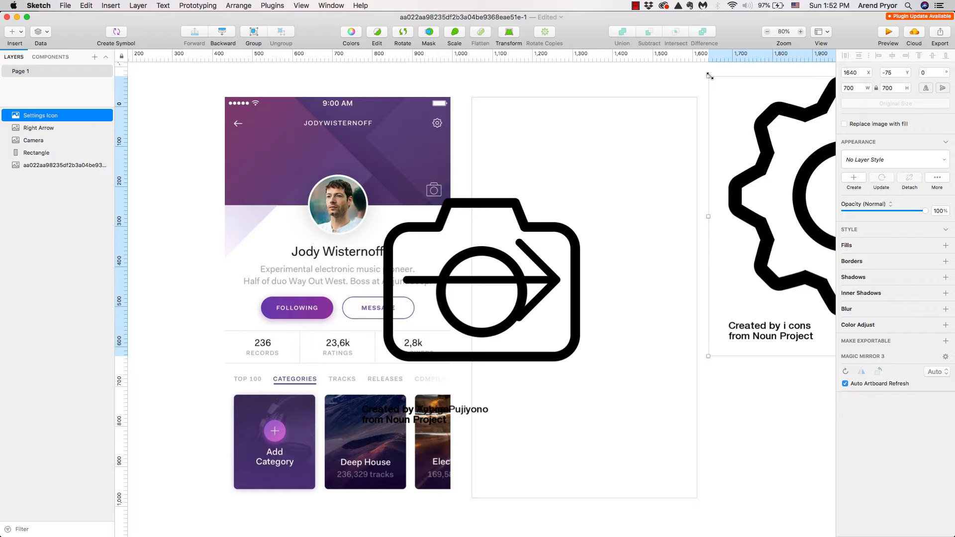
left_click_drag(709, 77, 811, 178)
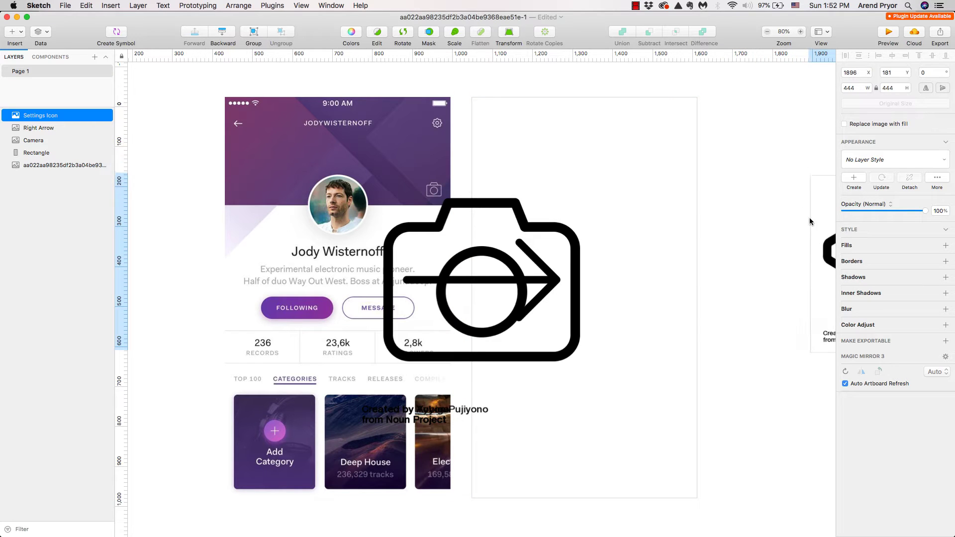
left_click_drag(810, 216, 719, 116)
left_click_drag(711, 70, 721, 95)
Shrink the Right Arrow and Camera images and stack them below the Settings icon, outside the white rectangle.
left_click_drag(340, 158, 751, 188)
left_click(464, 204)
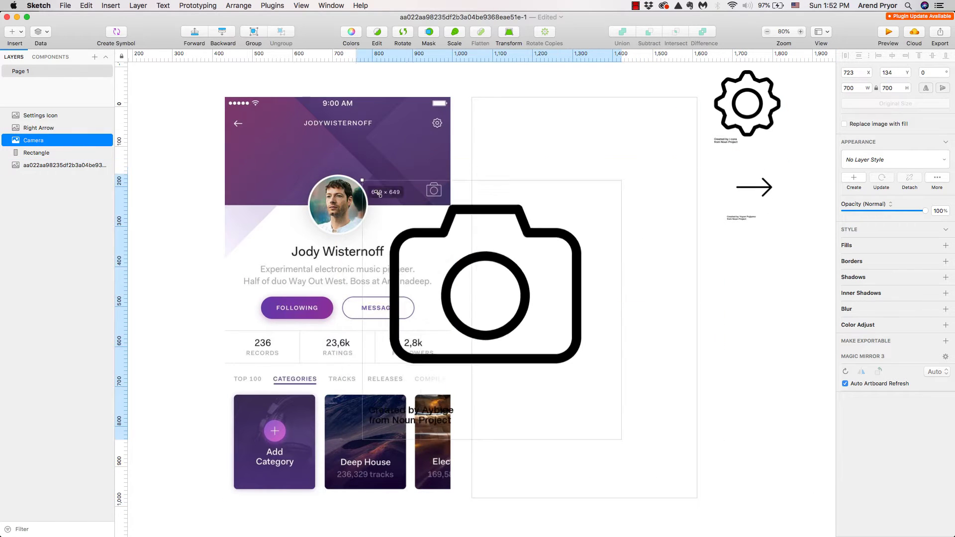
left_click_drag(342, 160, 750, 287)
left_click(757, 366)
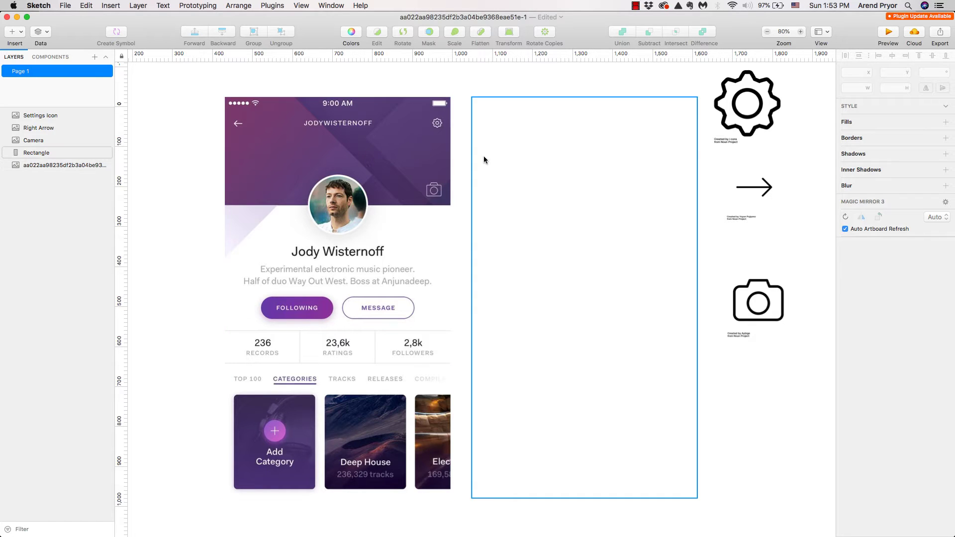
Draw a 564 by 270 header rectangle across the full width of the white rectangle's top.
key("r")
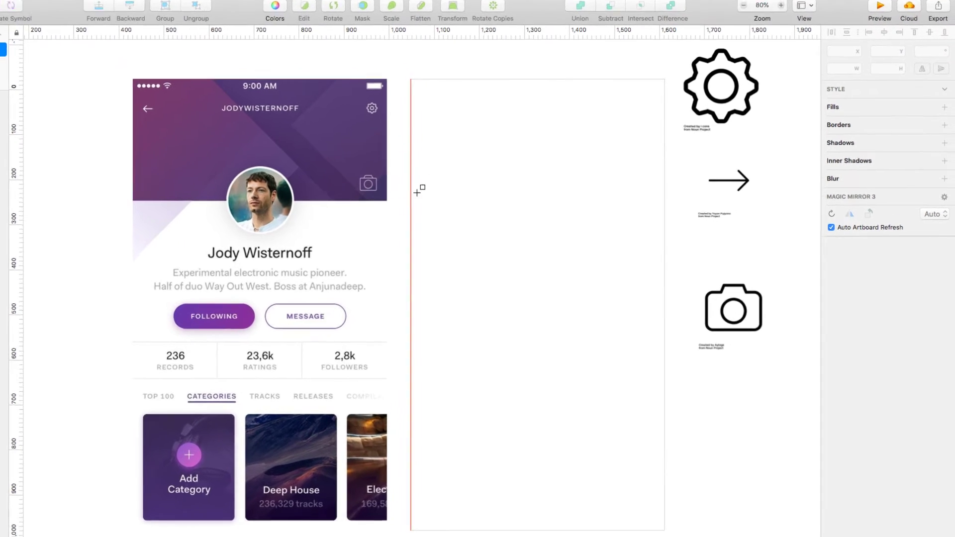
left_click_drag(472, 204, 698, 96)
left_click_drag(631, 60, 630, 60)
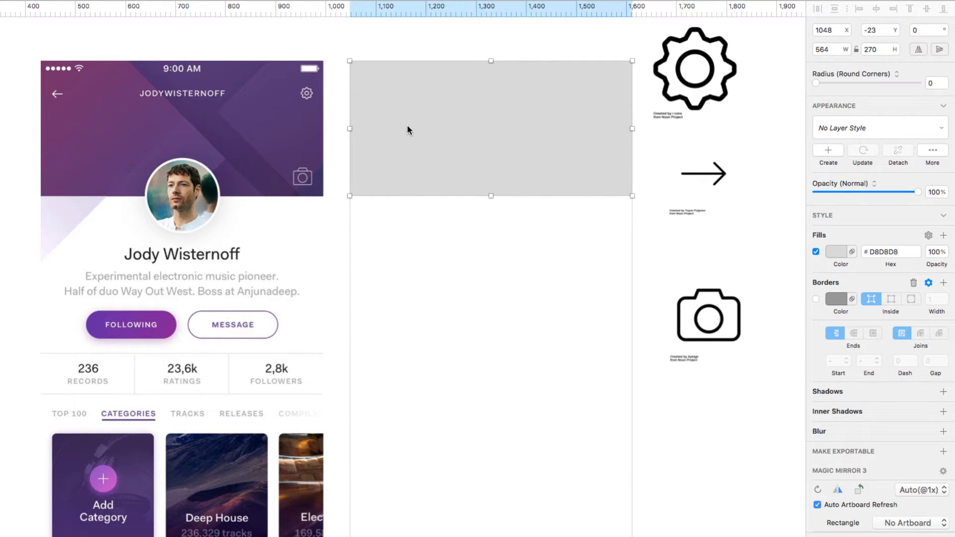
Change the header rectangle's fill to a linear gradient running from its top-left corner to its bottom-right corner.
left_click(835, 254)
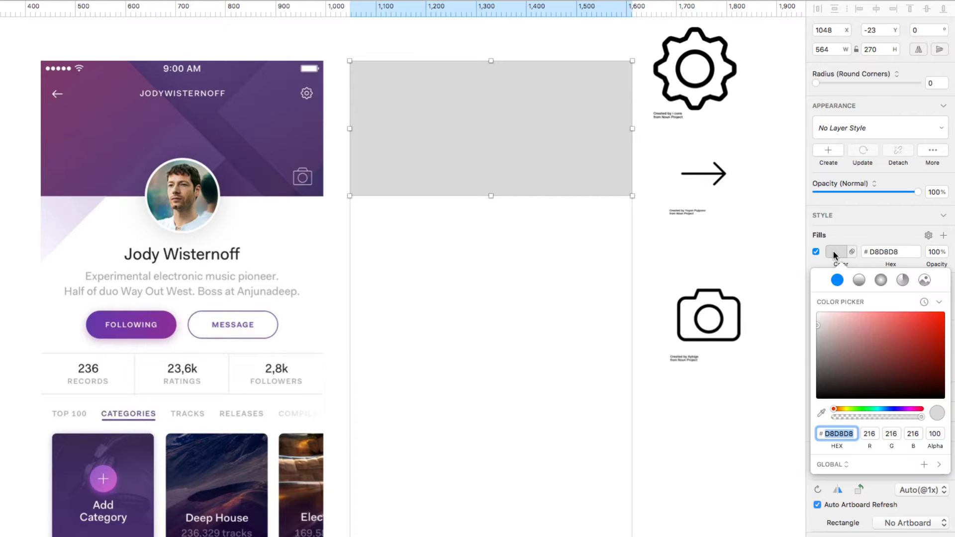
left_click(859, 281)
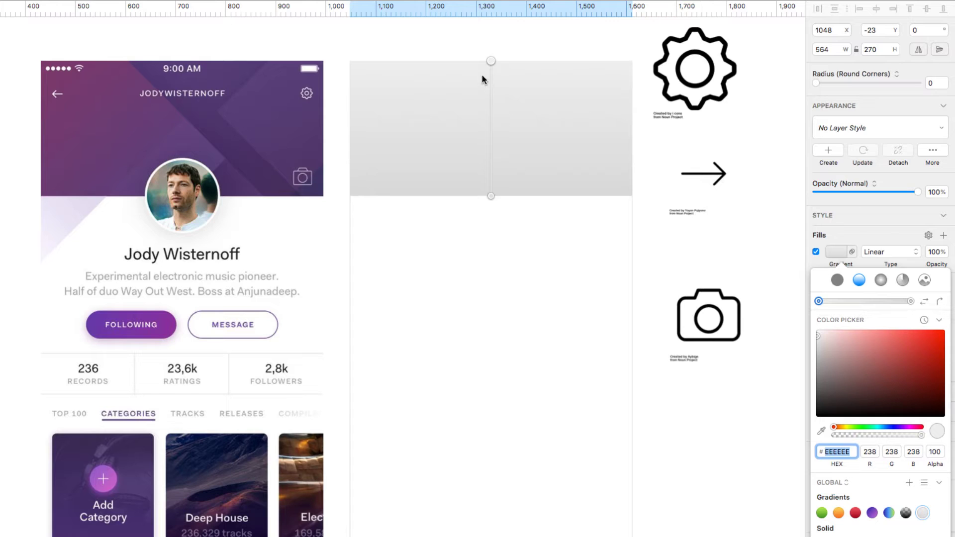
left_click_drag(493, 62, 350, 61)
left_click_drag(491, 195, 633, 195)
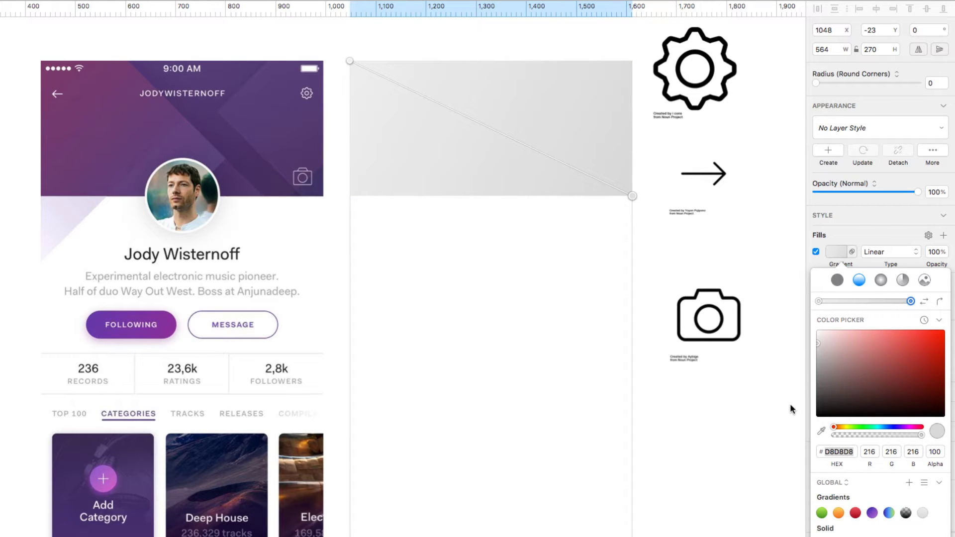
Set the header gradient's lower-right stop to 3B3166 and its upper-left stop to 854674, sampling both colours from the reference mockup.
left_click(821, 430)
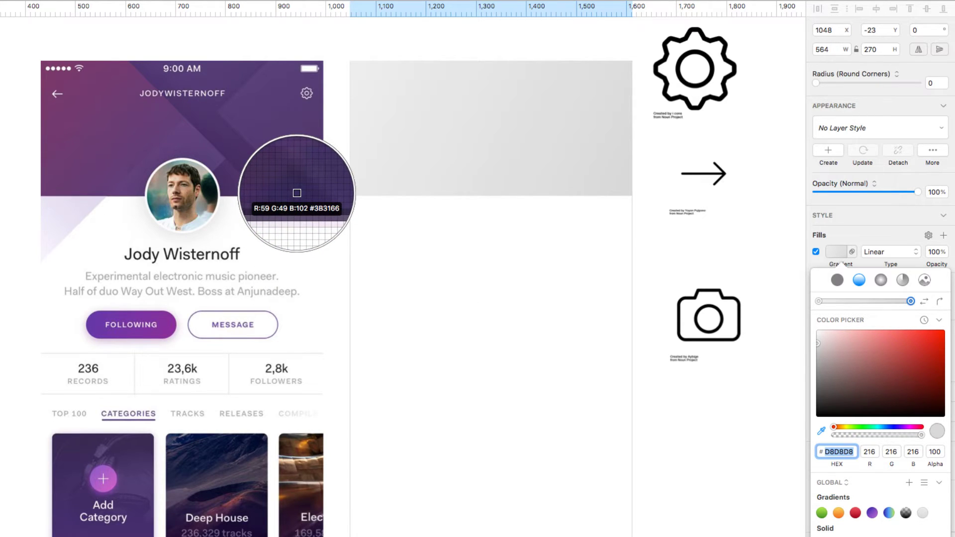
left_click(297, 193)
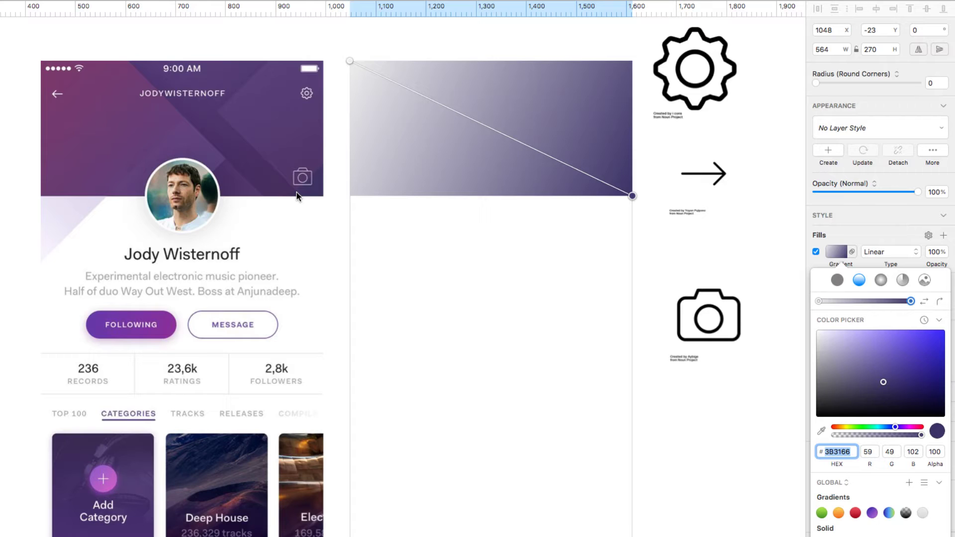
left_click(350, 62)
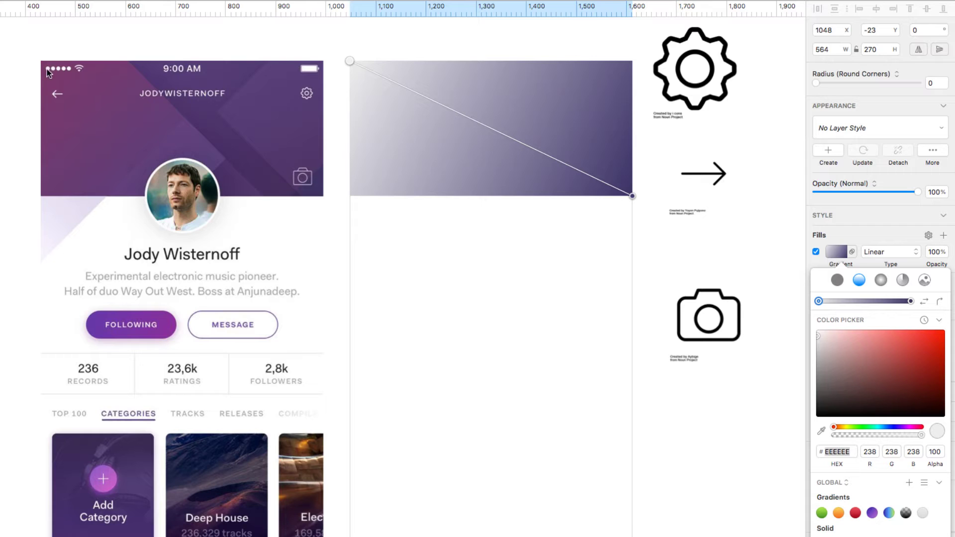
left_click(821, 431)
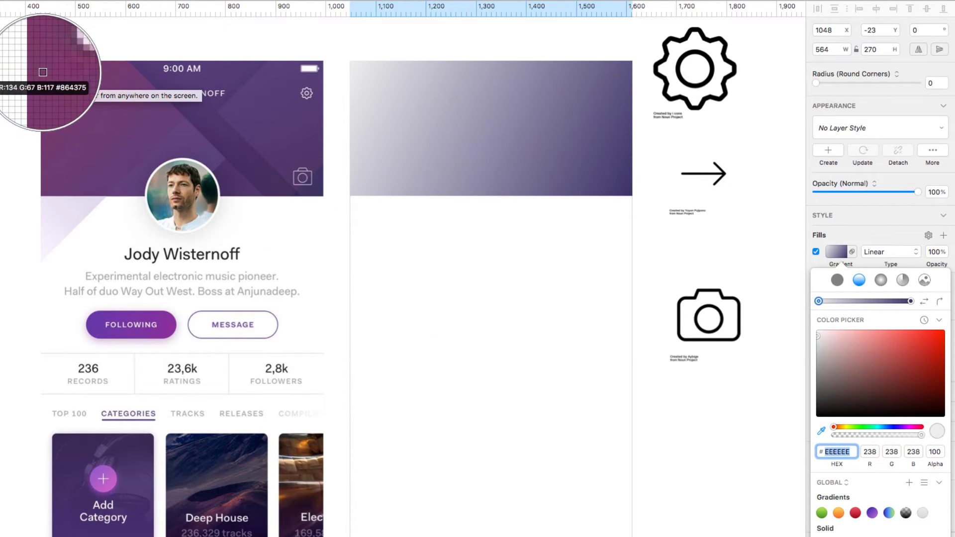
left_click(43, 72)
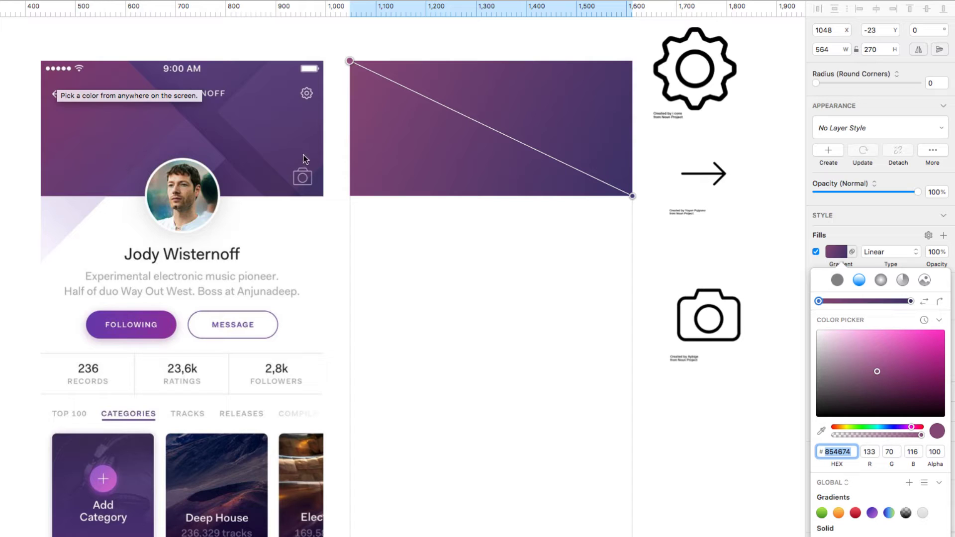
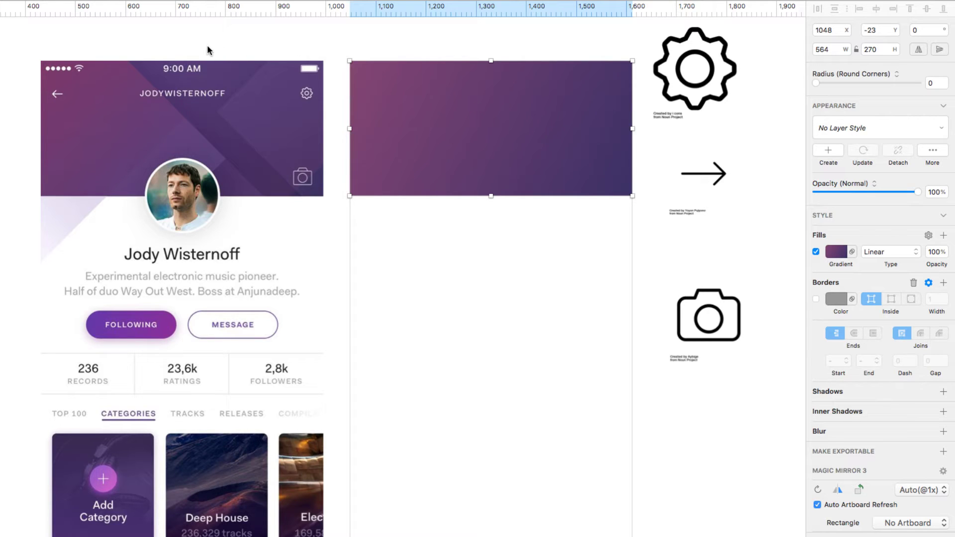
Trace the diagonal panel over the mockup header's right part with the Vector tool as a closed five-point path about 393 by 270.
key("Return")
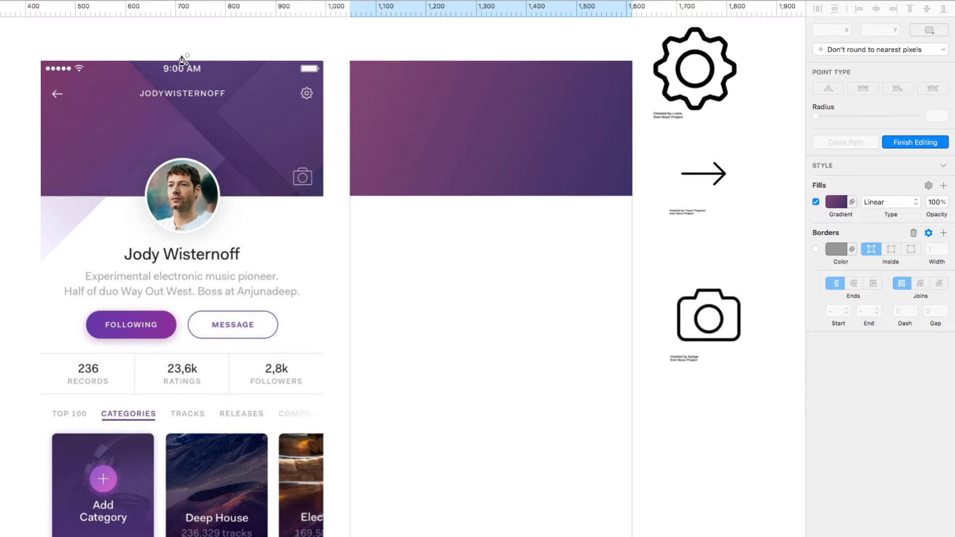
left_click(127, 61)
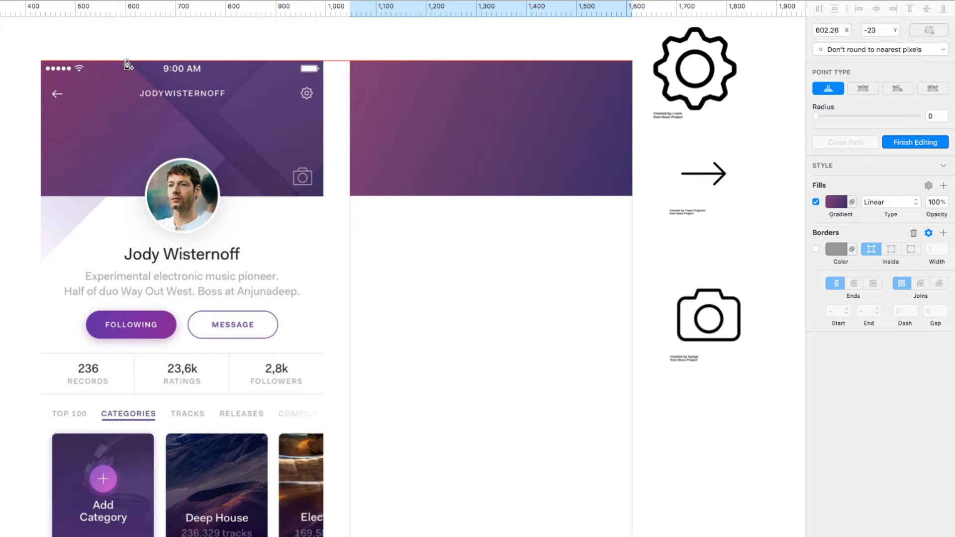
left_click(264, 196)
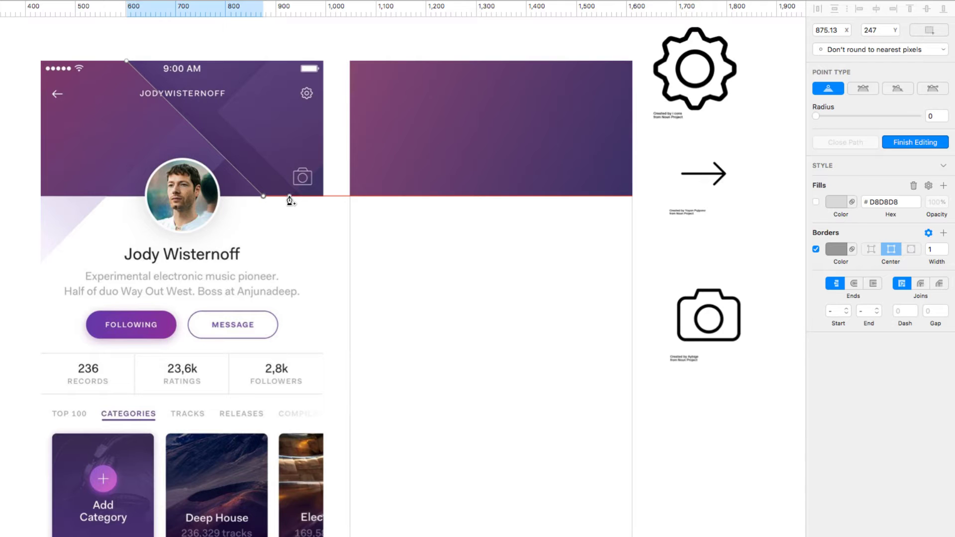
left_click(291, 197)
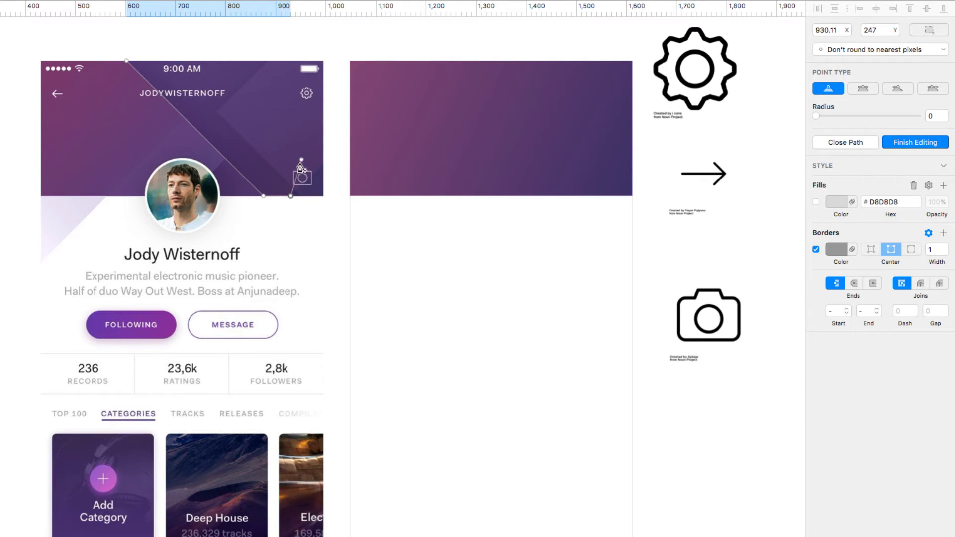
scroll(298, 182, "up", 2)
scroll(297, 188, "up", 5)
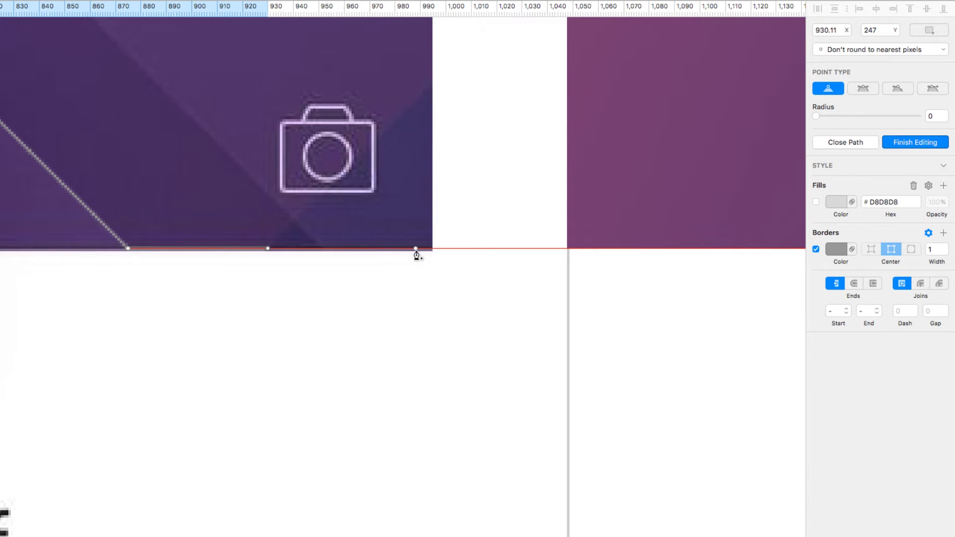
left_click(432, 87)
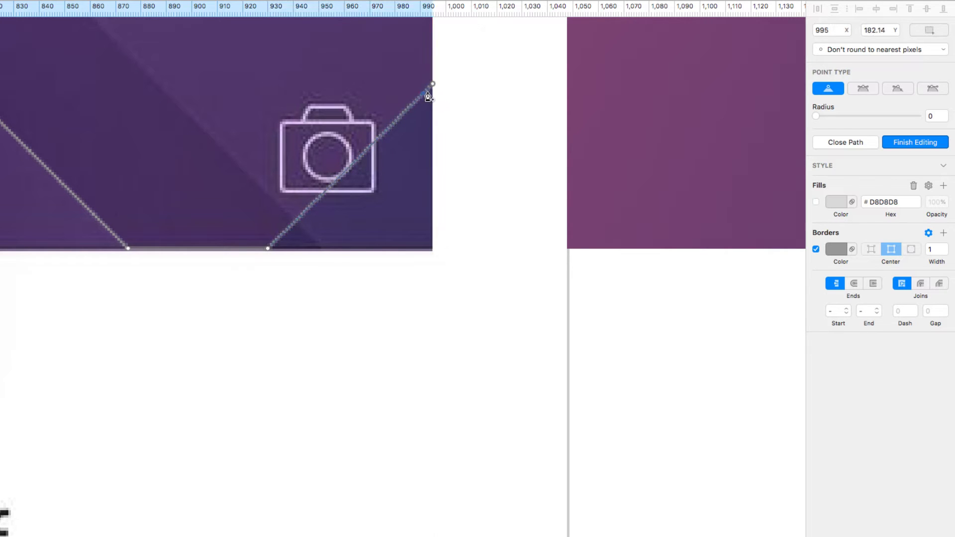
mouse_move(433, 88)
left_mouse_down()
mouse_move(428, 97)
mouse_move(432, 84)
left_mouse_up()
scroll(426, 104, "down", 5)
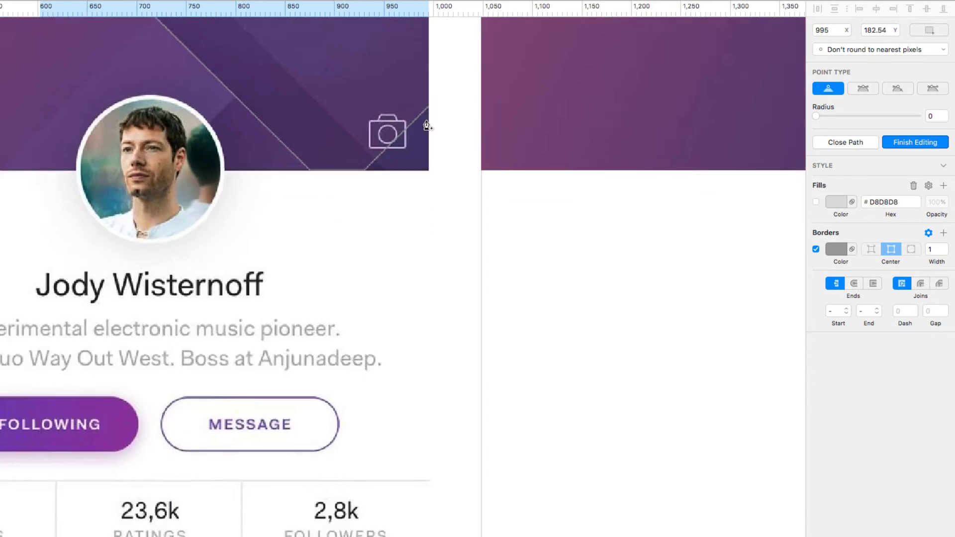
scroll(442, 94, "up", 5)
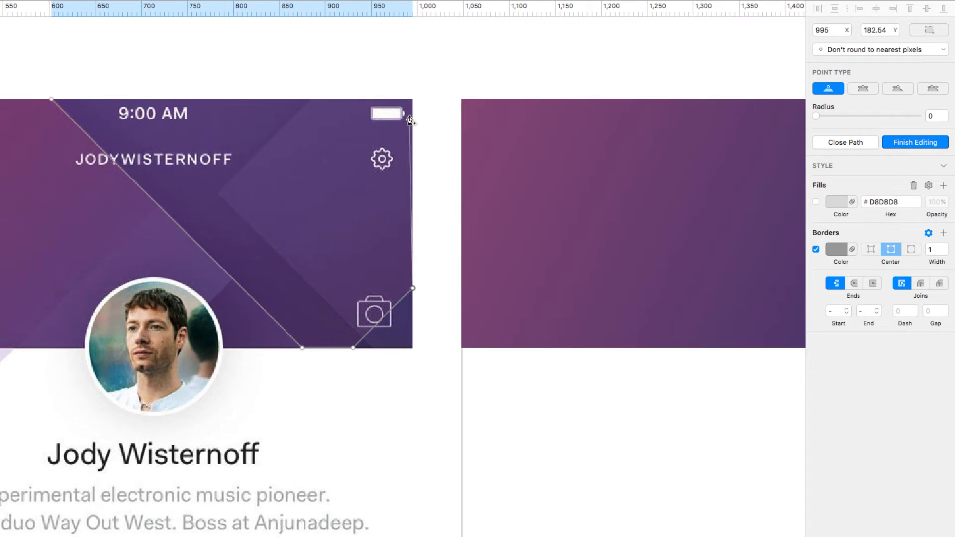
left_click(412, 100)
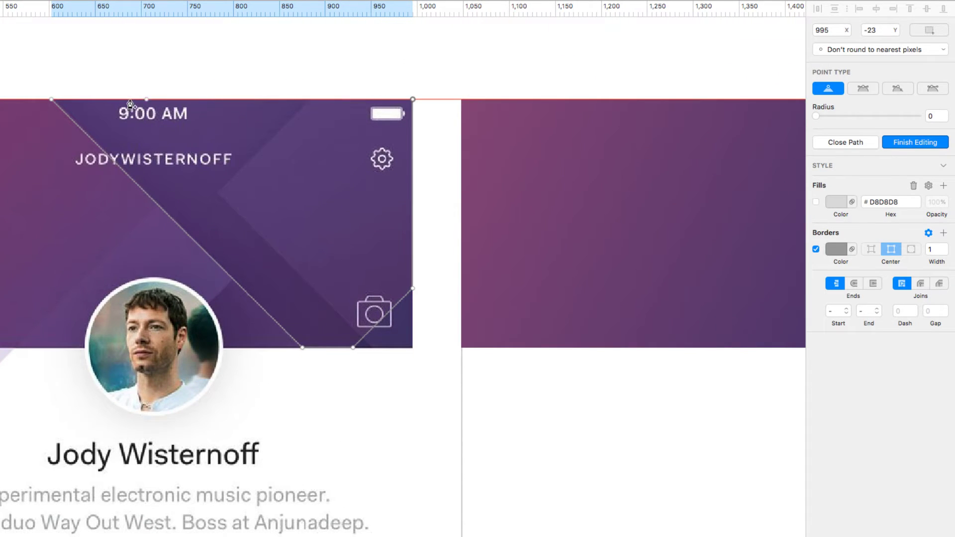
left_click(52, 99)
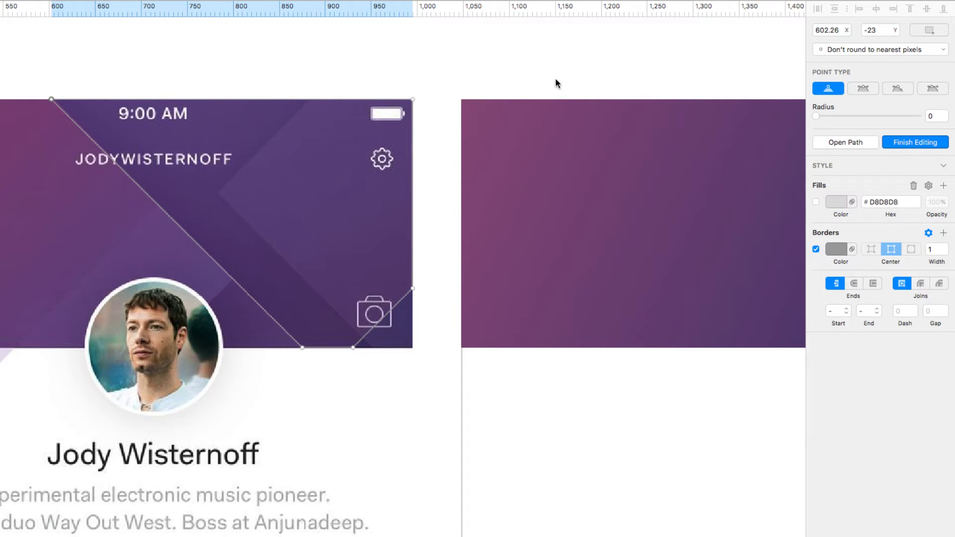
left_click(903, 142)
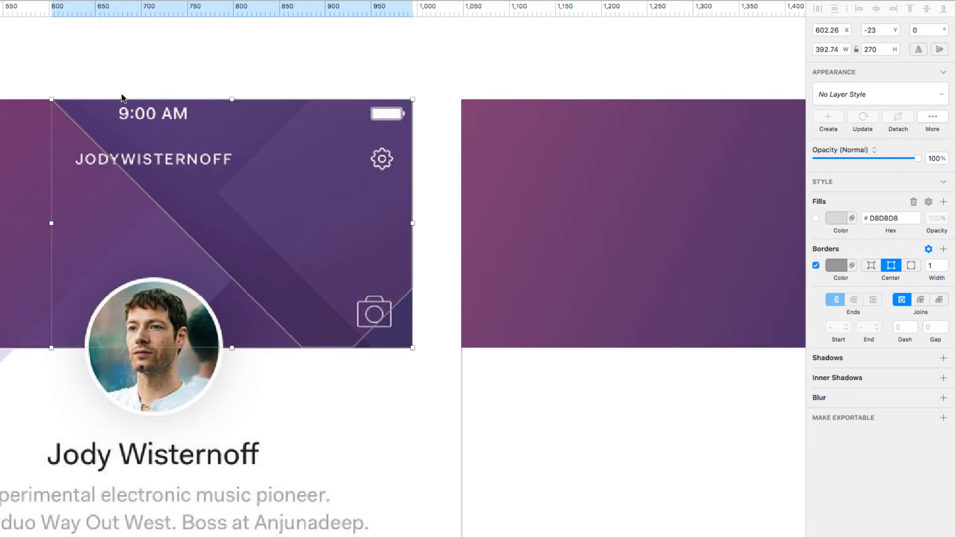
Shift the traced path's upper-left point along the header's top edge to about X 605.8, matching the mockup's diagonal.
scroll(67, 137, "up", 5)
scroll(67, 137, "up", 2)
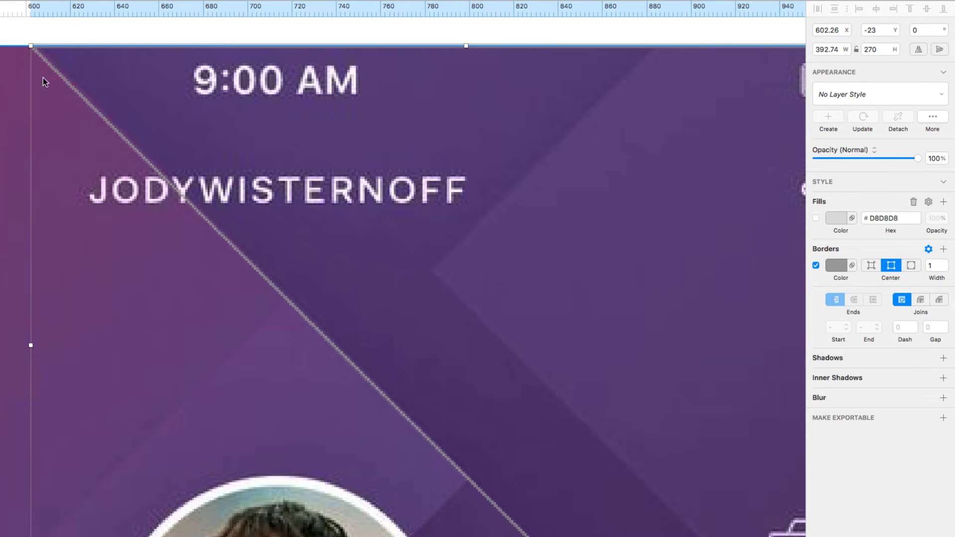
double_click(73, 86)
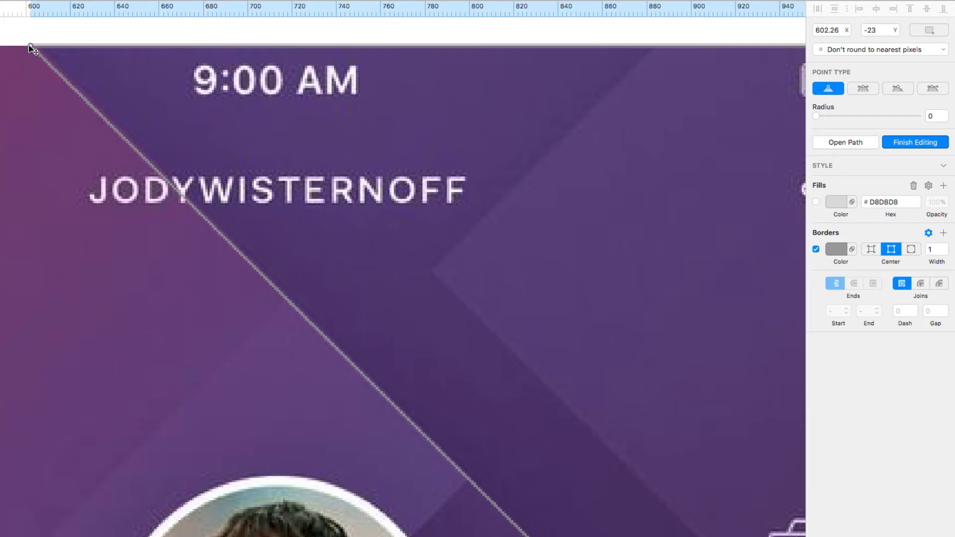
left_click_drag(30, 46, 39, 46)
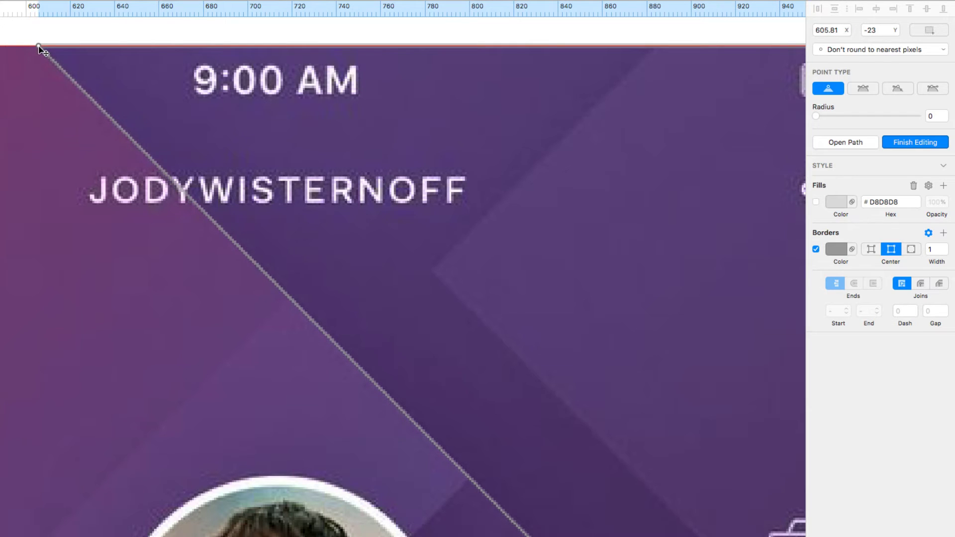
left_click(909, 143)
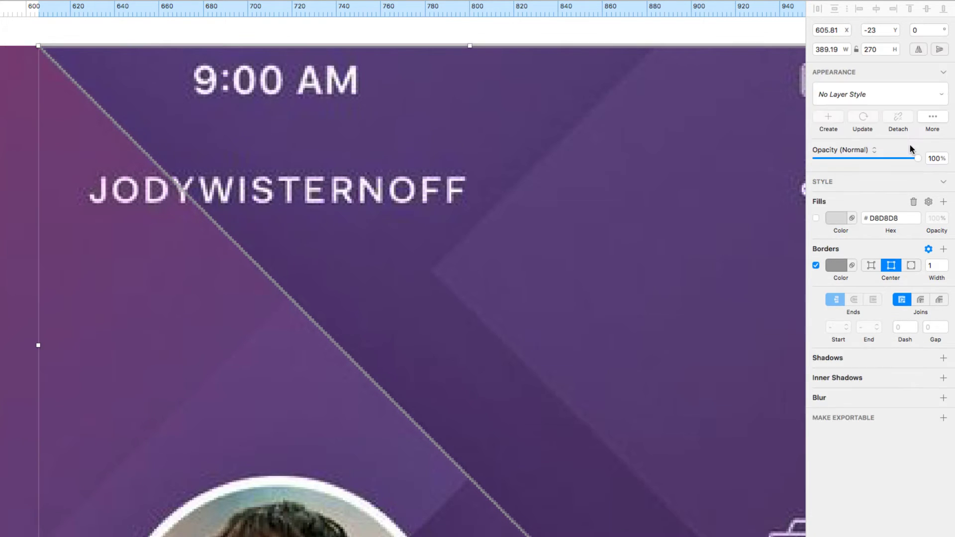
Enable the traced shape's D8D8D8 fill without a border and move the shape to X 689, Y -23, uncovering the mockup's dark band.
left_click(816, 219)
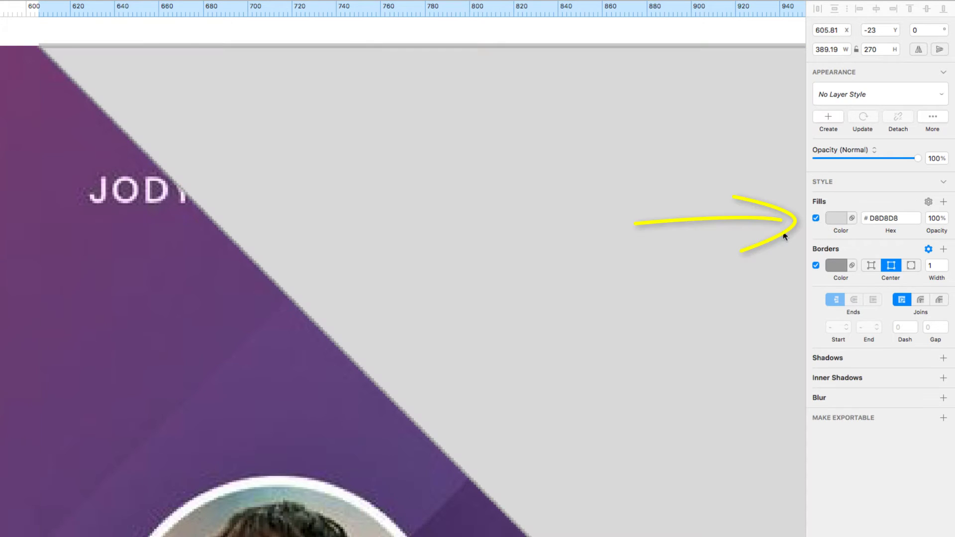
left_click(816, 266)
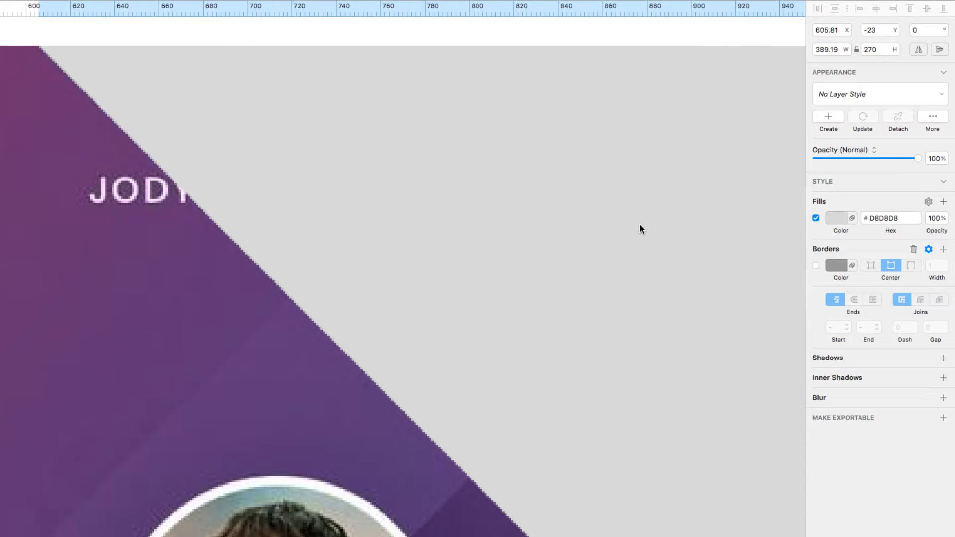
scroll(640, 229, "down", 5)
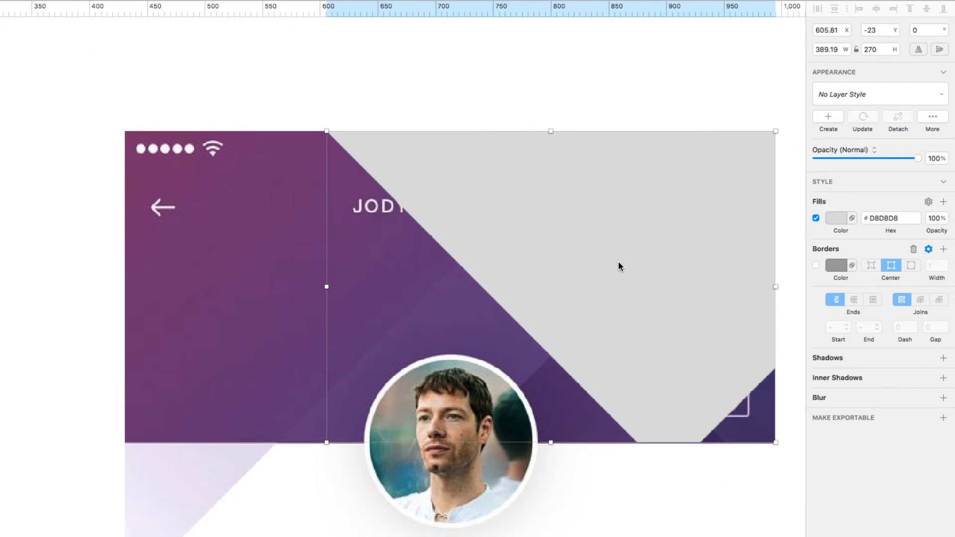
scroll(628, 263, "right", 5)
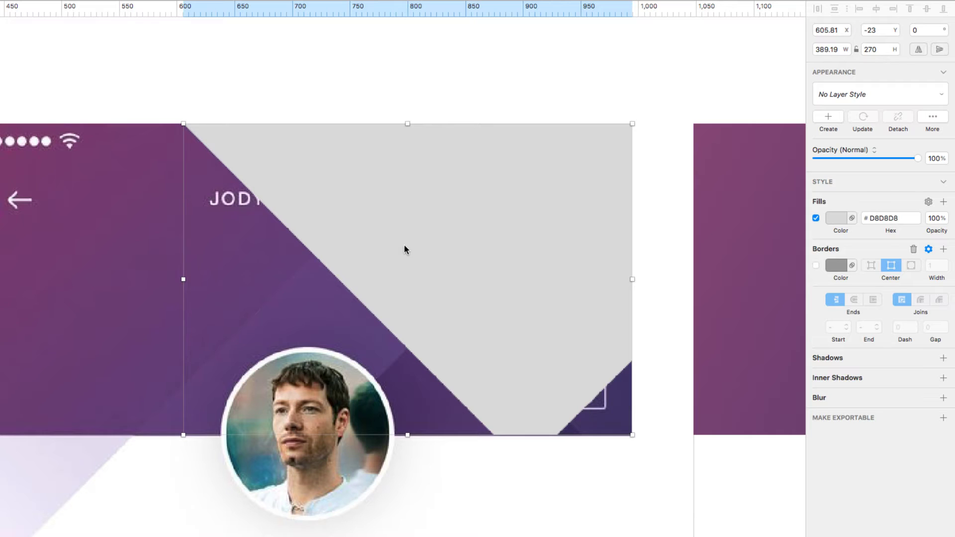
left_click_drag(404, 250, 687, 128)
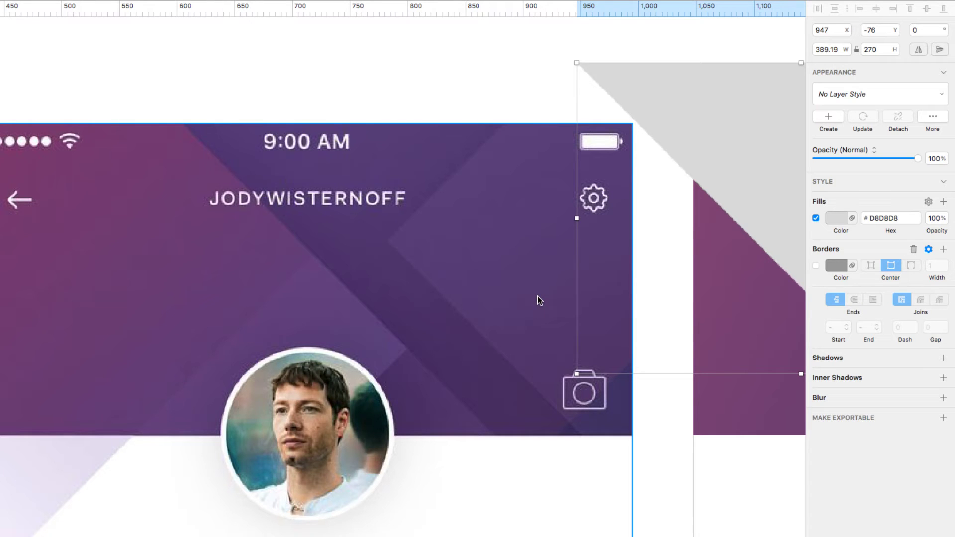
left_click_drag(750, 184, 453, 244)
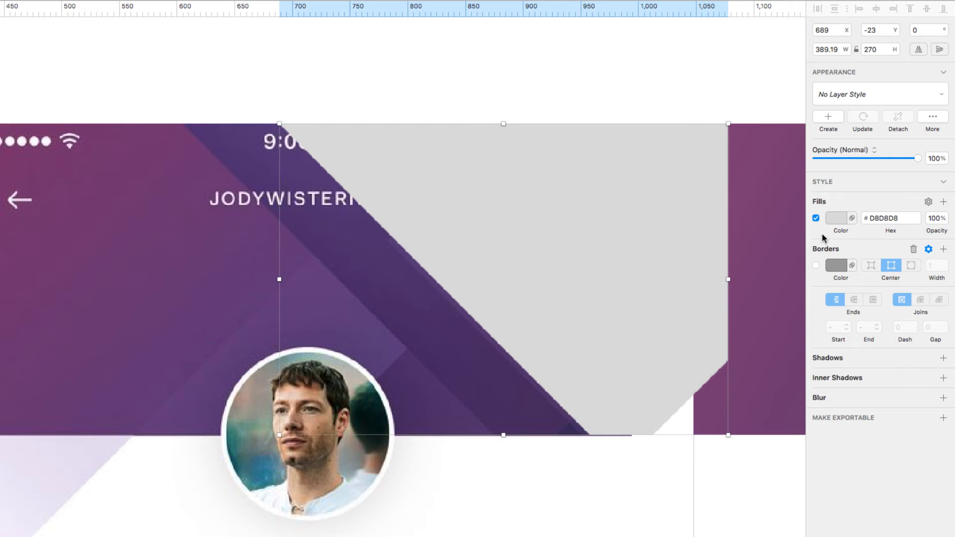
Change the diagonal shape's fill to a linear gradient running from its upper-left corner to the lower-right corner of its bounds.
left_click(835, 220)
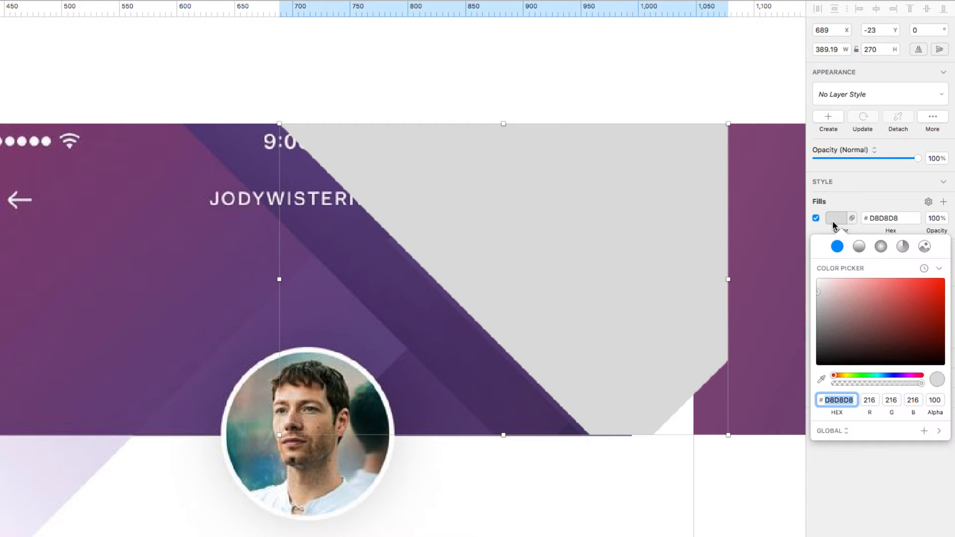
left_click(857, 245)
left_click_drag(501, 124, 282, 129)
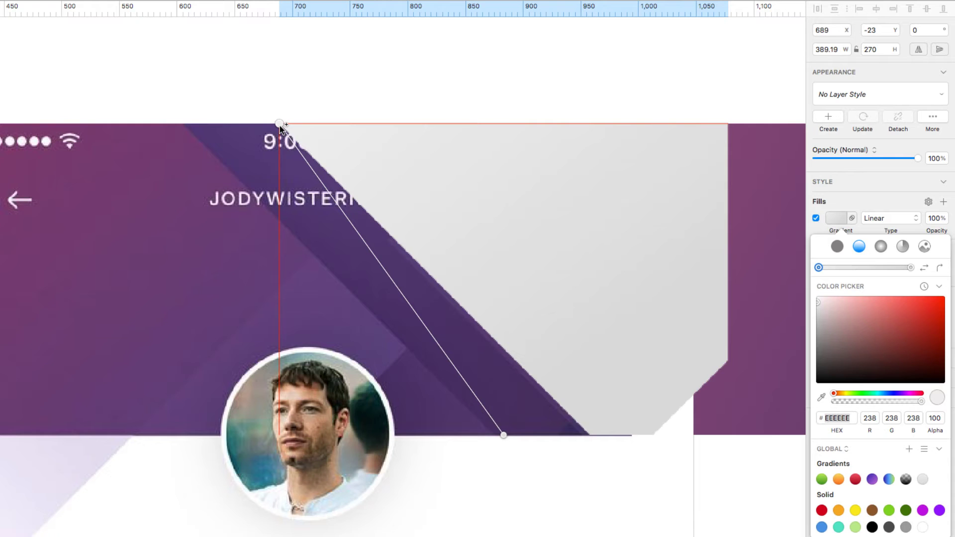
left_click_drag(503, 435, 729, 436)
Set the diagonal shape's gradient stops to 5B3F7C at the upper left and 4D3665 at the lower right, sampled from the mockup's dark band.
left_click(280, 124)
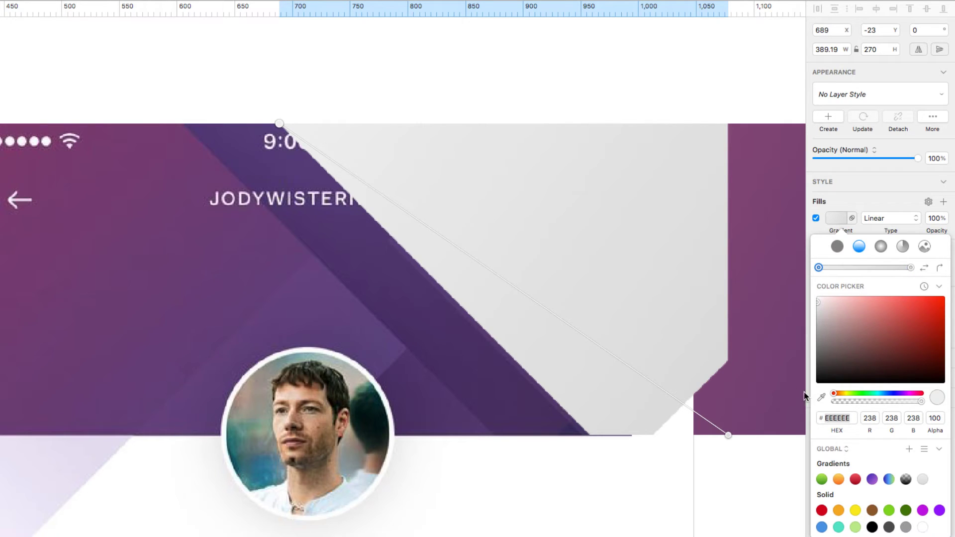
left_click(821, 397)
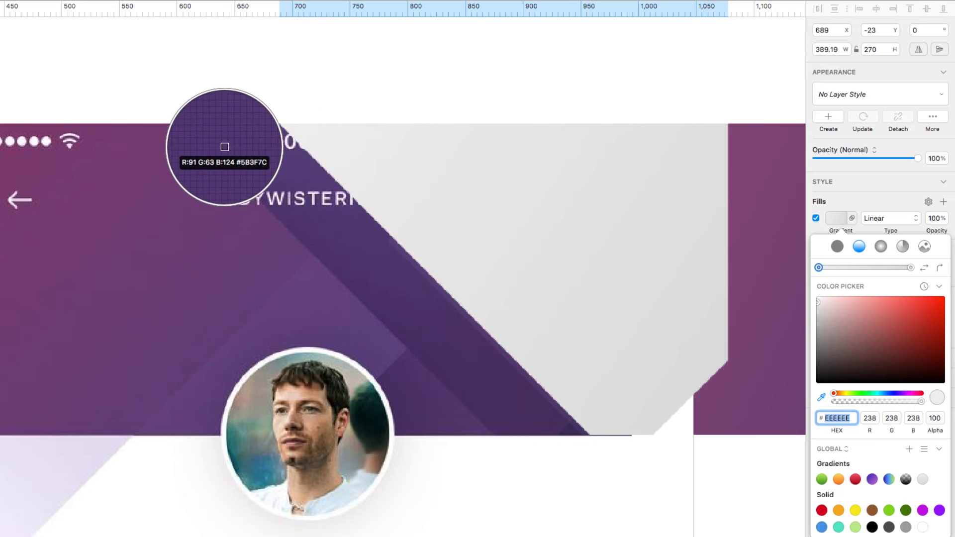
left_click(208, 138)
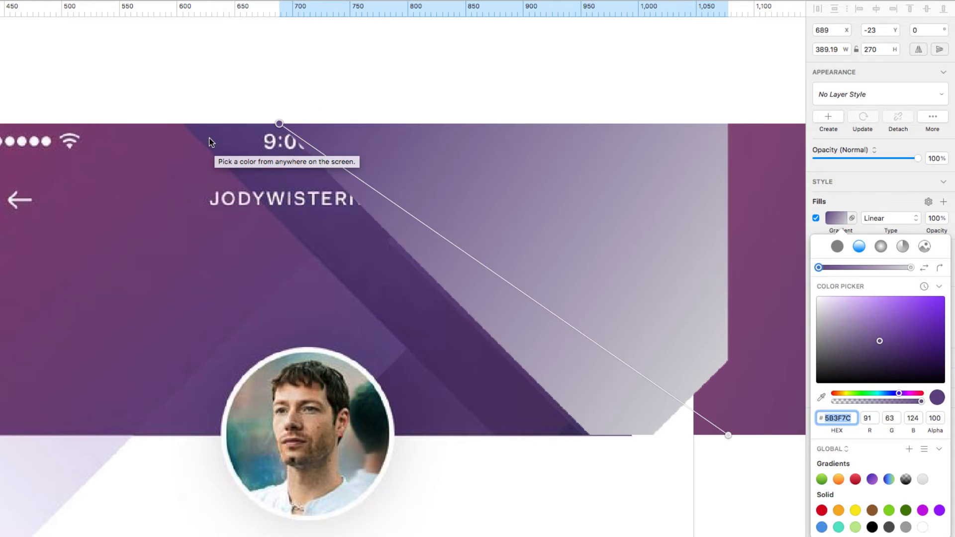
left_click(729, 435)
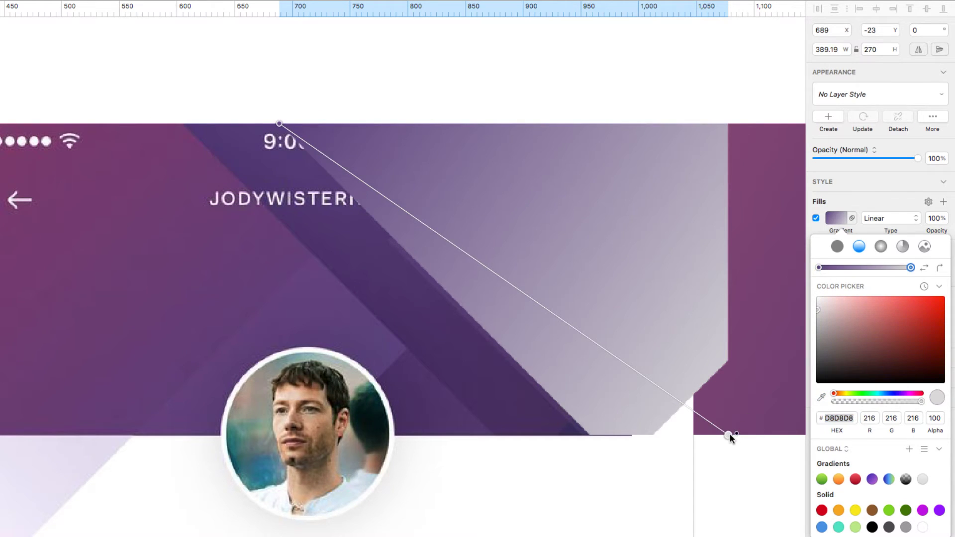
left_click(822, 397)
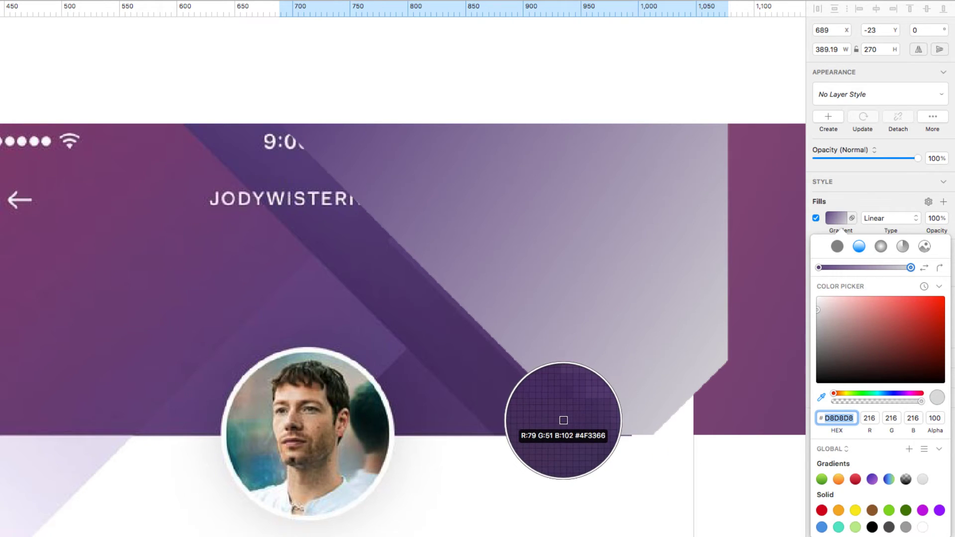
left_click(562, 422)
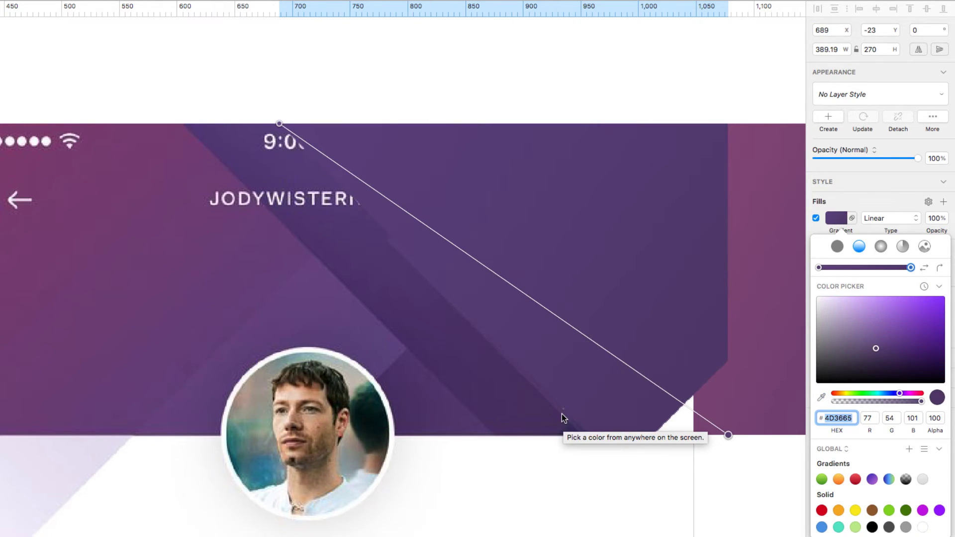
Move the diagonal shape to X 644, Y -23 over the mockup's dark band to compare their colours.
left_click(567, 54)
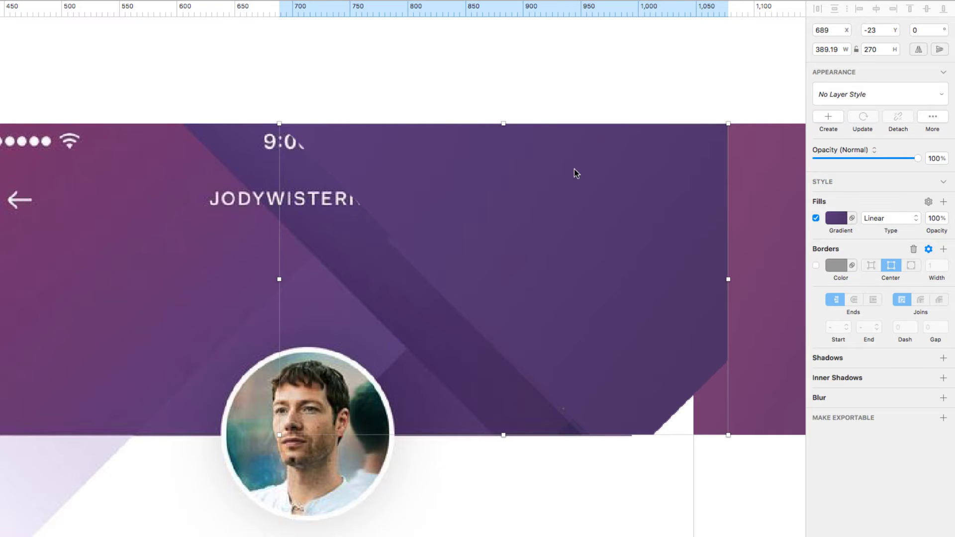
left_click_drag(575, 170, 502, 172)
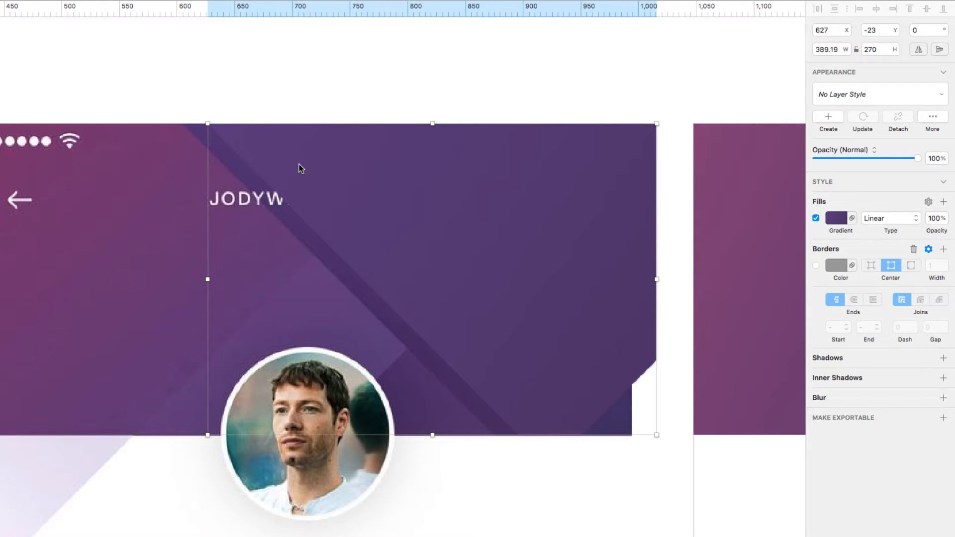
mouse_move(299, 164)
left_mouse_down()
mouse_move(377, 165)
mouse_move(319, 165)
left_mouse_up()
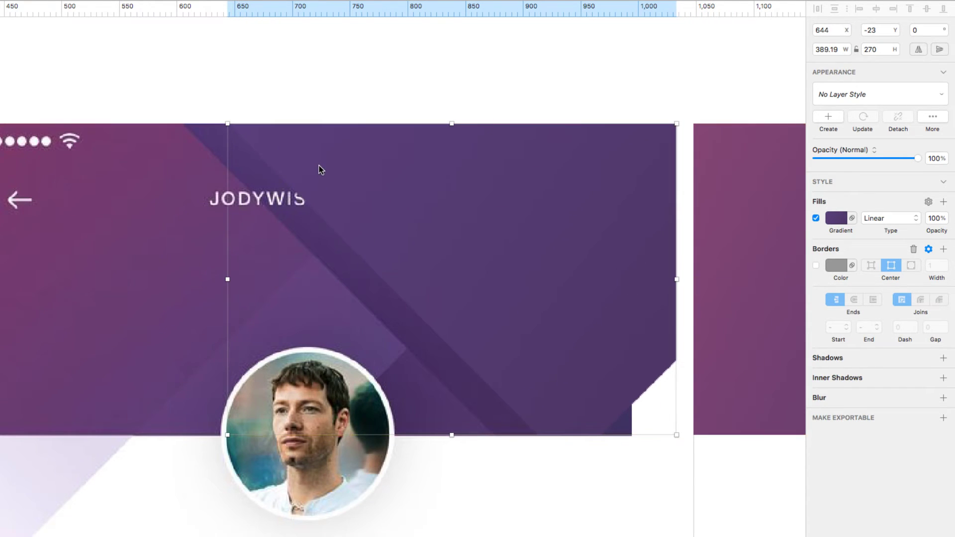
double_click(319, 165)
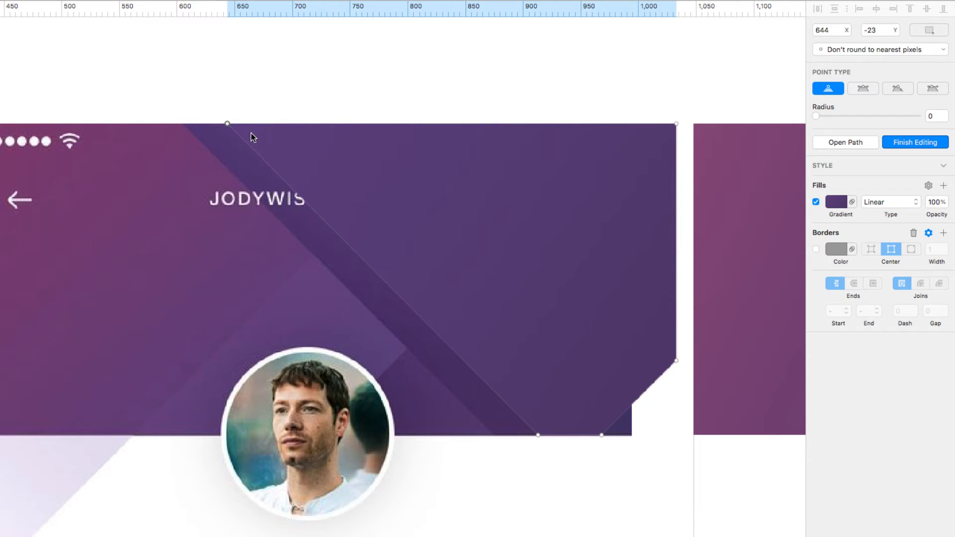
key("Escape")
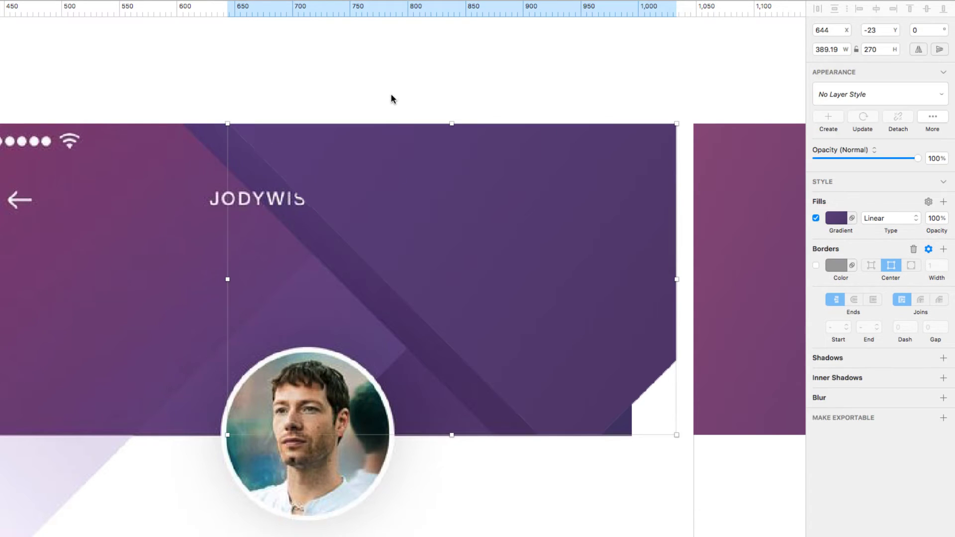
Darken the diagonal shape's starting gradient stop to 533972 and run the gradient from its lower left side to its upper-right corner.
left_click(838, 222)
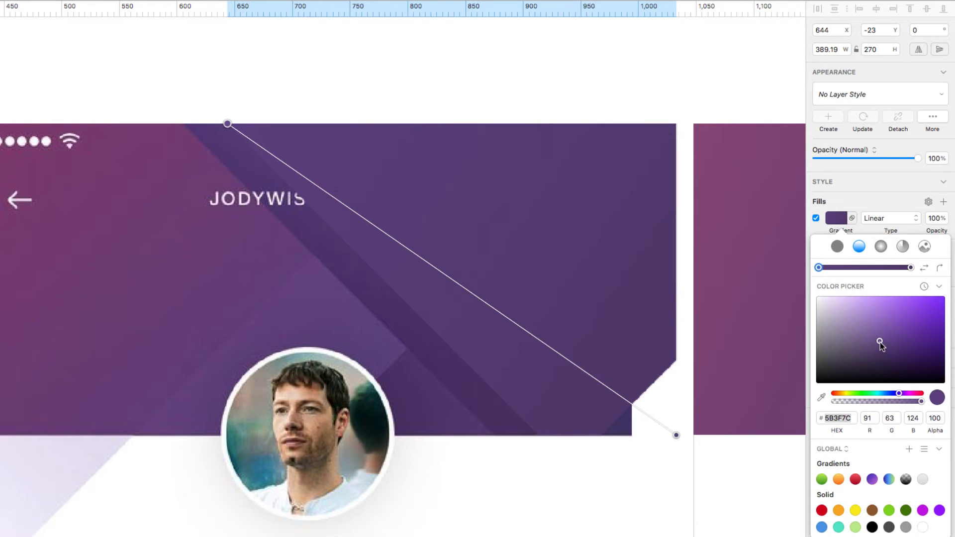
left_click_drag(880, 342, 880, 344)
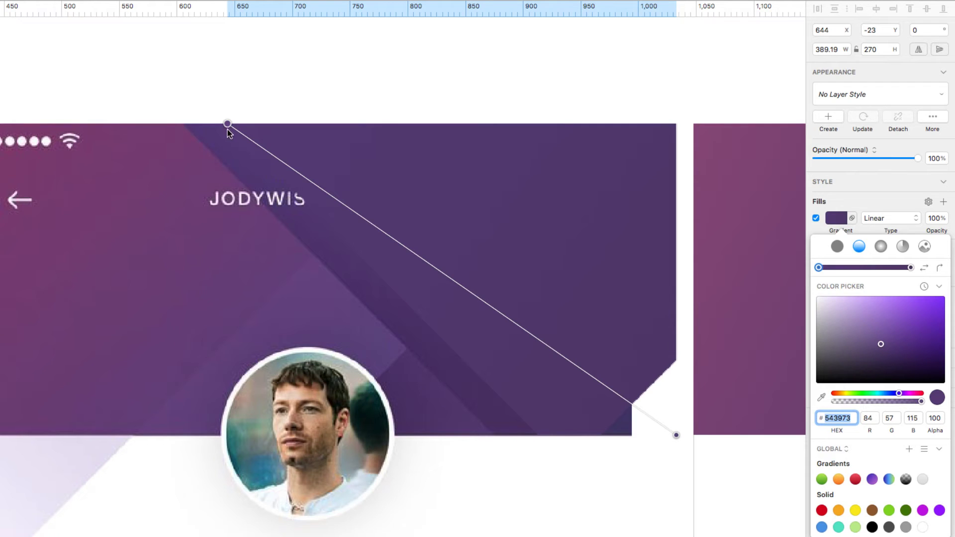
left_click_drag(227, 128, 194, 244)
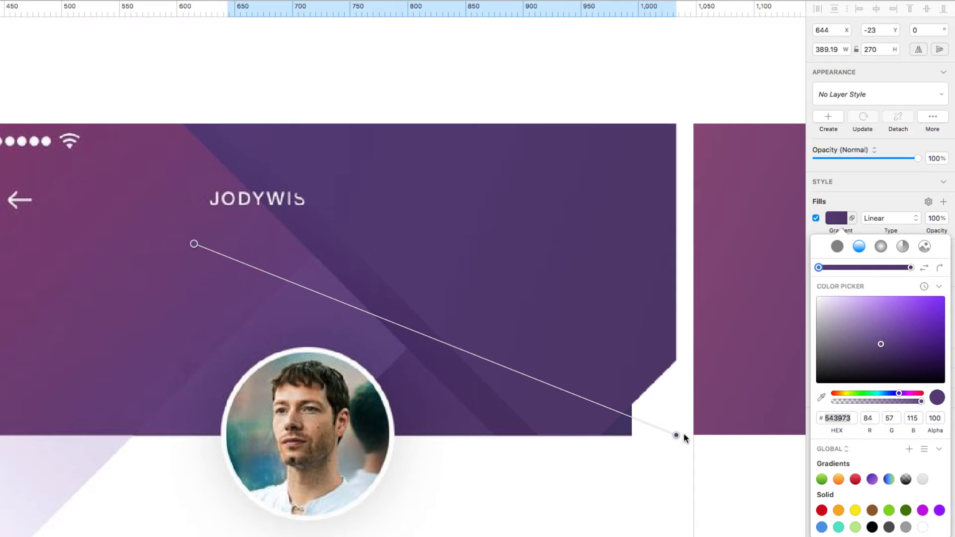
left_click_drag(683, 436, 676, 123)
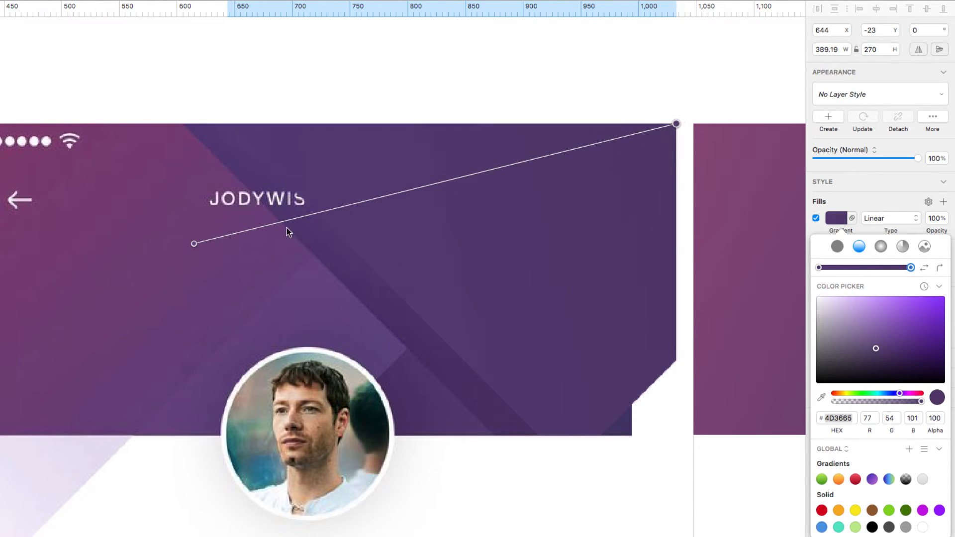
left_click_drag(194, 246, 253, 390)
mouse_move(255, 391)
left_mouse_down()
mouse_move(243, 393)
mouse_move(231, 372)
left_mouse_up()
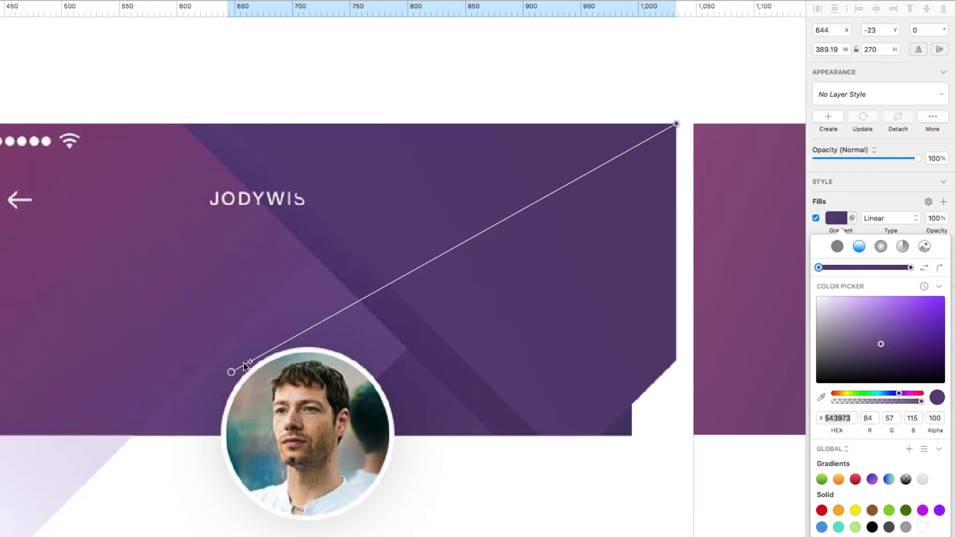
left_click(884, 345)
left_click_drag(884, 345, 880, 345)
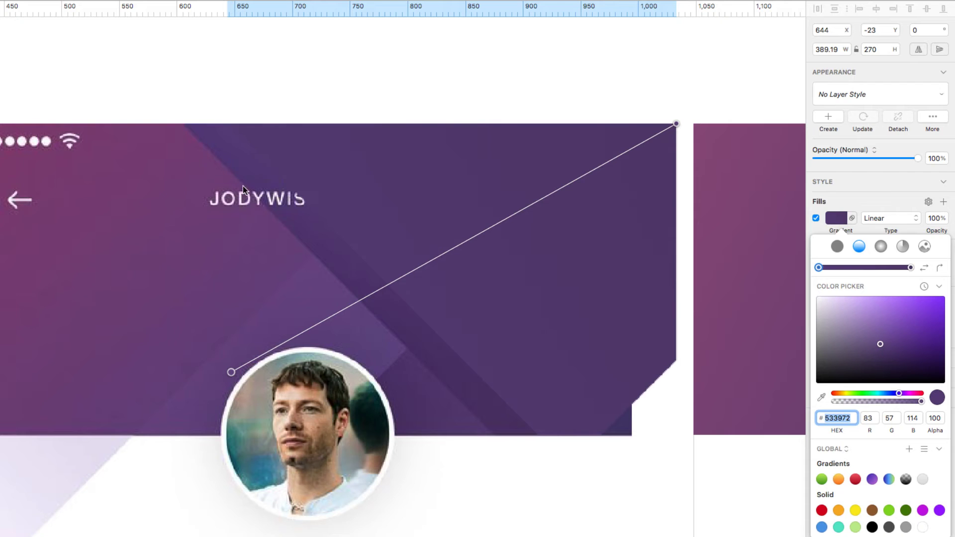
left_click(387, 47)
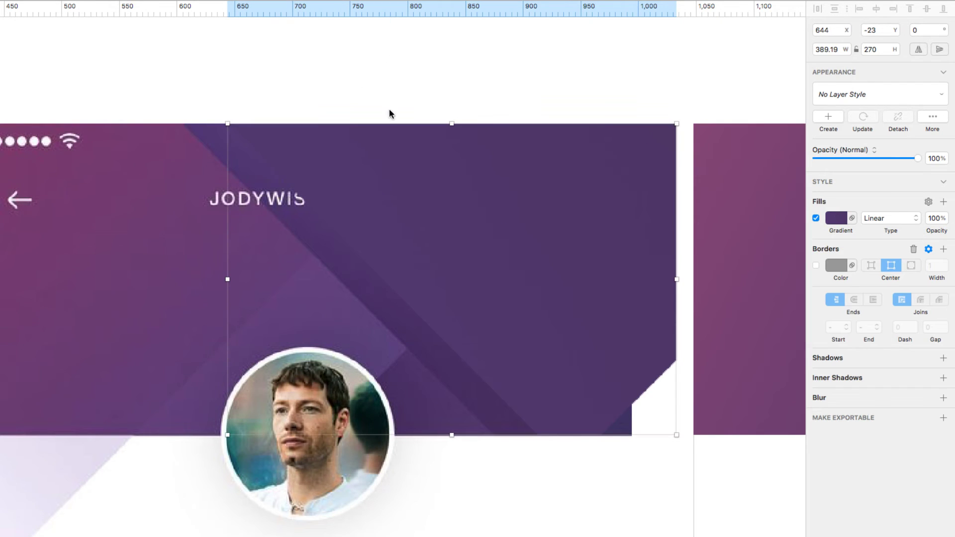
Move the diagonal shape onto the new artboard's header at X 1223, Y -23, flush with the header's right edge.
left_click_drag(386, 175, 557, 180)
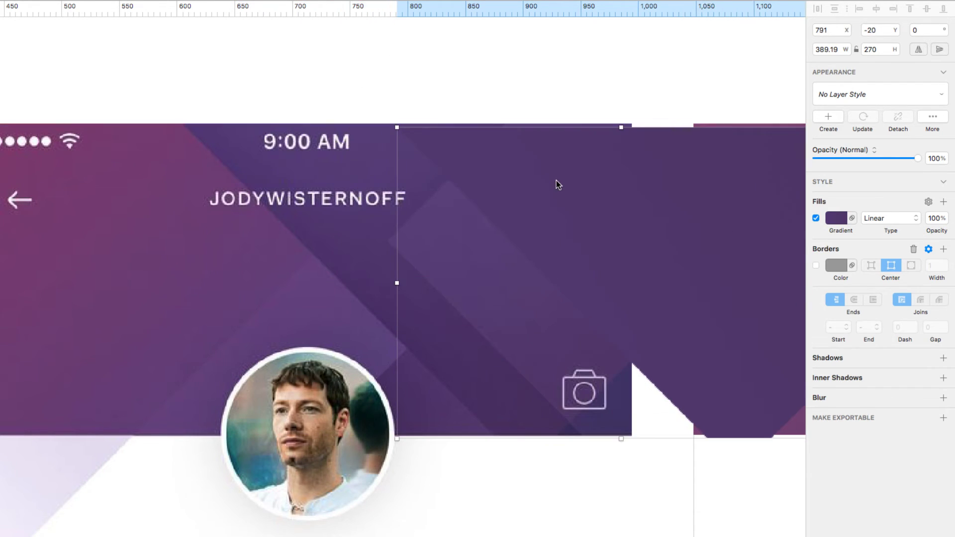
scroll(556, 181, "down", 3)
scroll(571, 198, "right", 5)
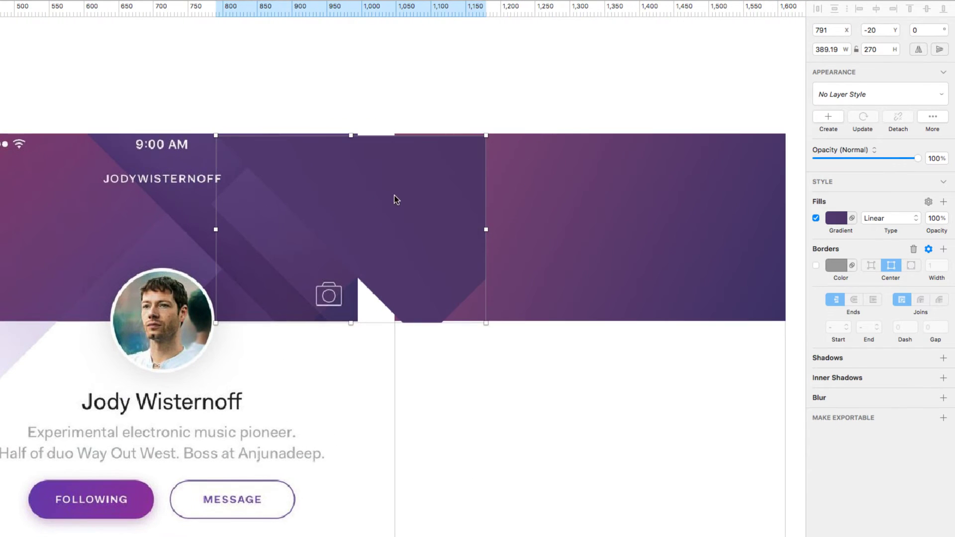
left_click_drag(395, 198, 693, 195)
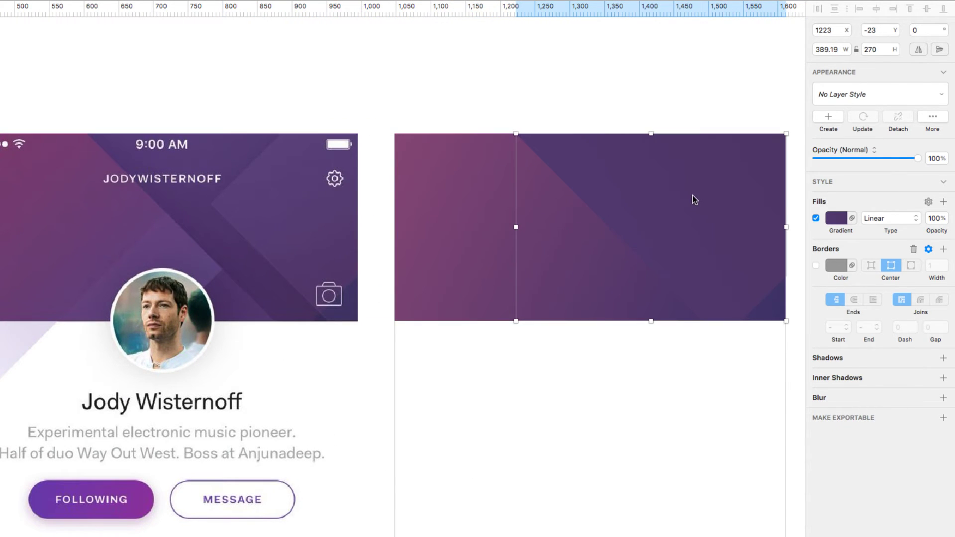
left_click(629, 104)
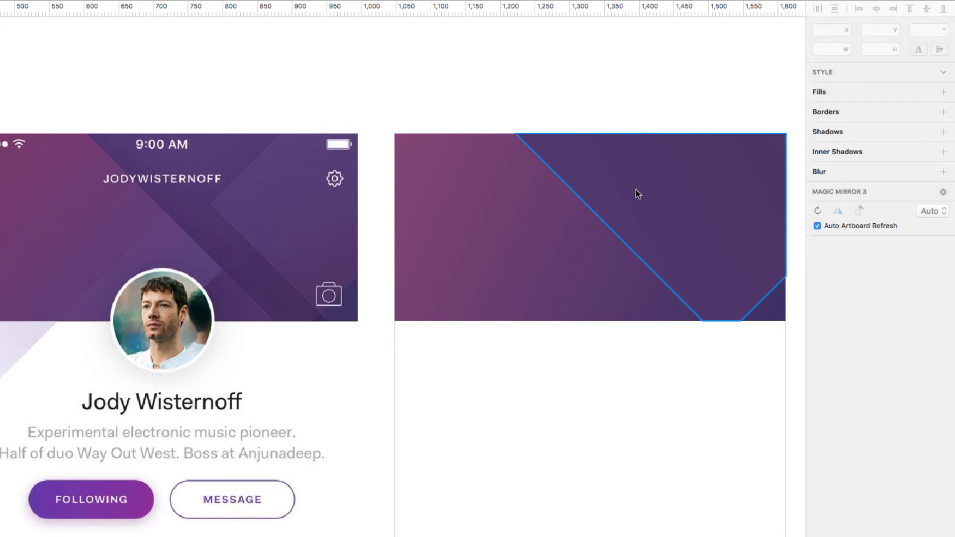
Trace the mockup header's lighter left-pointing panel as a closed five-point path about 211 by 270, following the header's top, right and bottom edges.
left_click(291, 214)
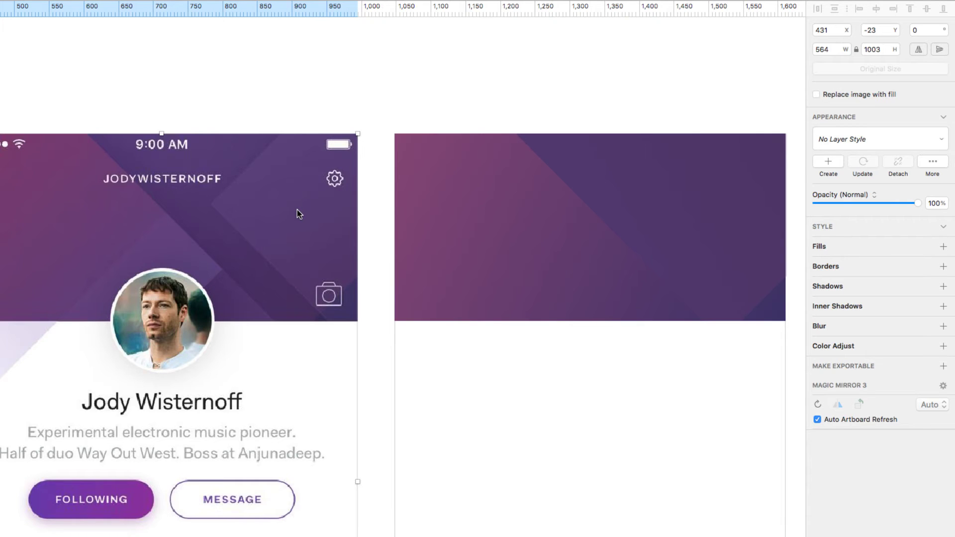
key("v")
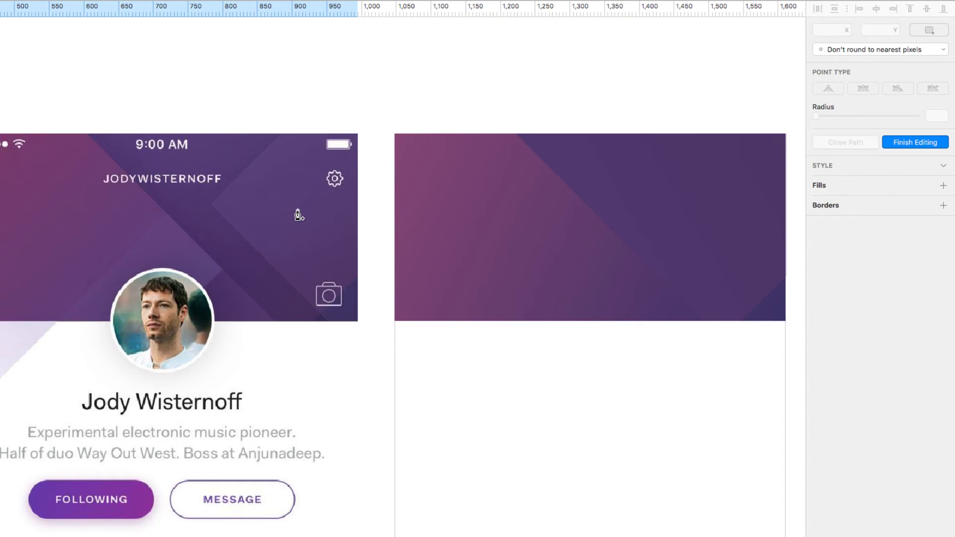
left_click(281, 134)
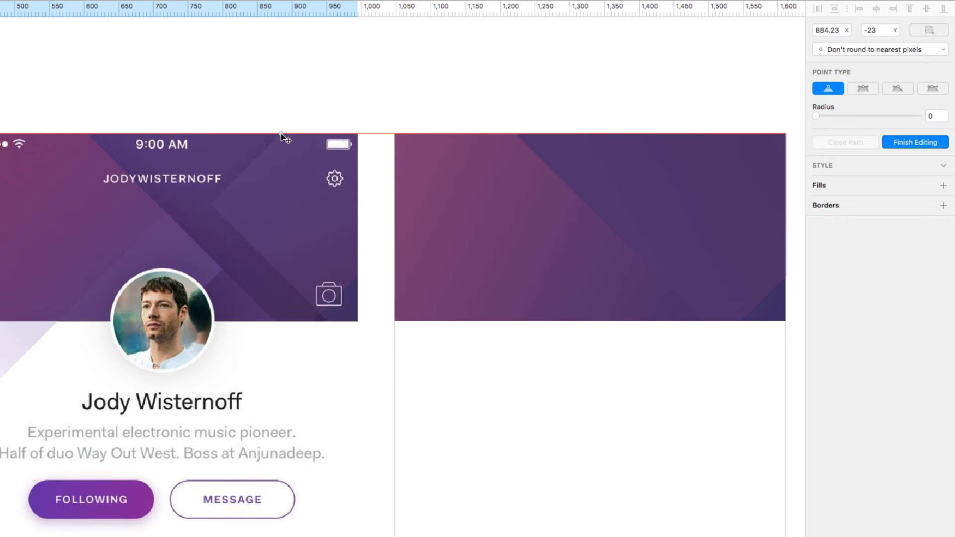
left_click(211, 204)
left_click(328, 321)
left_click(358, 321)
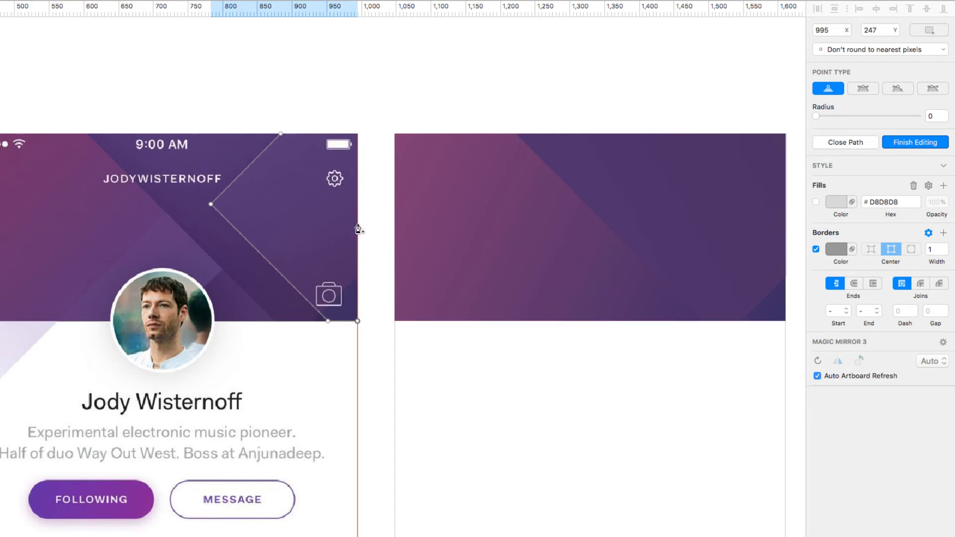
left_click(357, 133)
left_click(281, 134)
left_click(895, 145)
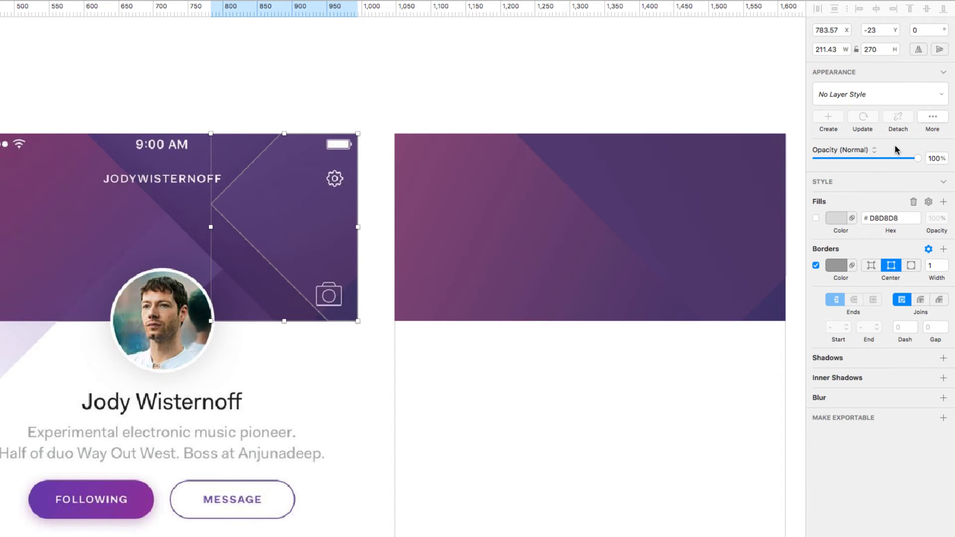
Enable the traced panel's D8D8D8 fill, remove its border and move it to X 1033, Y -18.
left_click(816, 218)
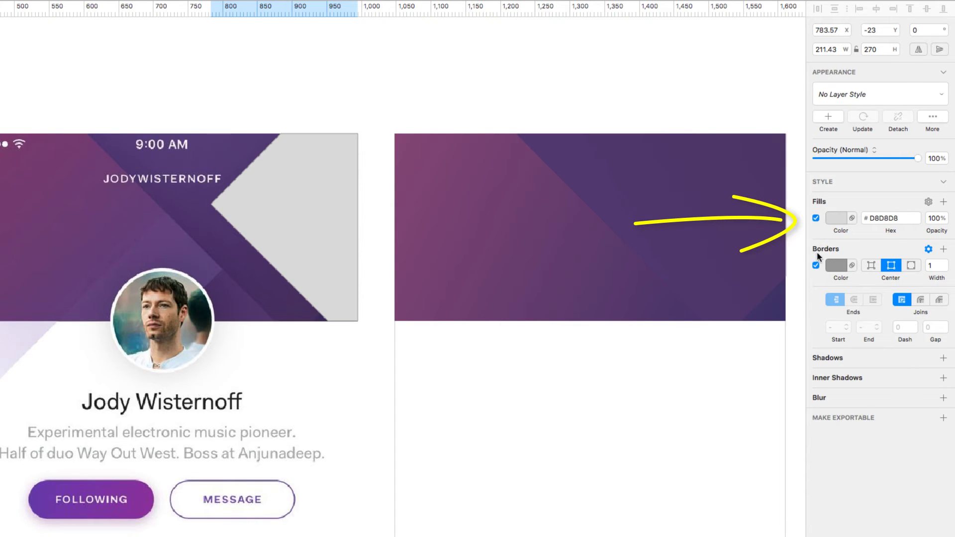
left_click(816, 266)
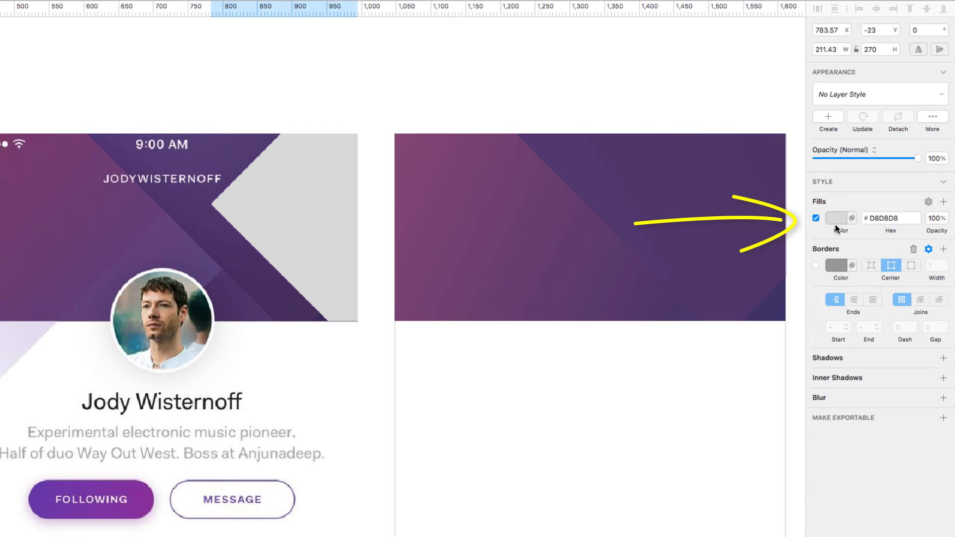
left_click_drag(316, 207, 488, 208)
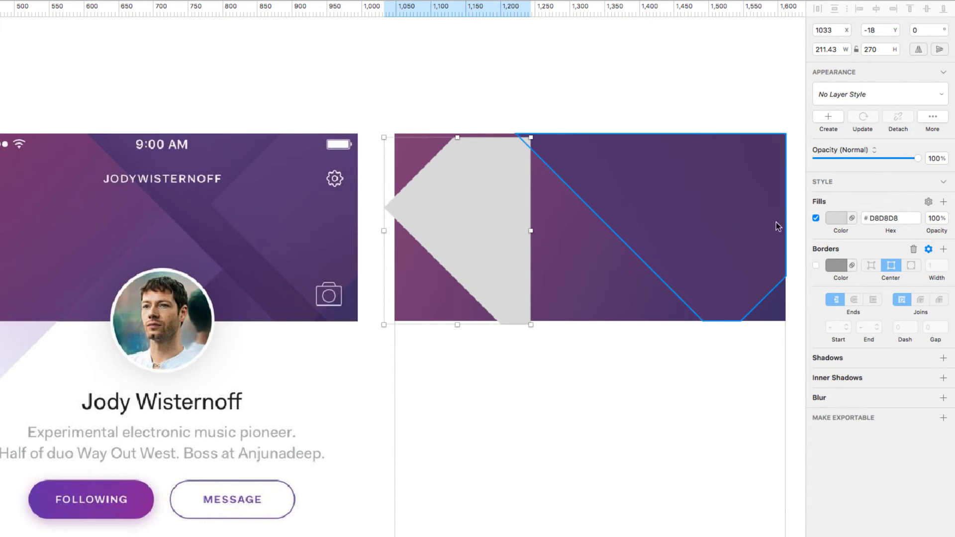
Change the panel's fill to a linear gradient running horizontally from its left tip to its right edge.
left_click(835, 222)
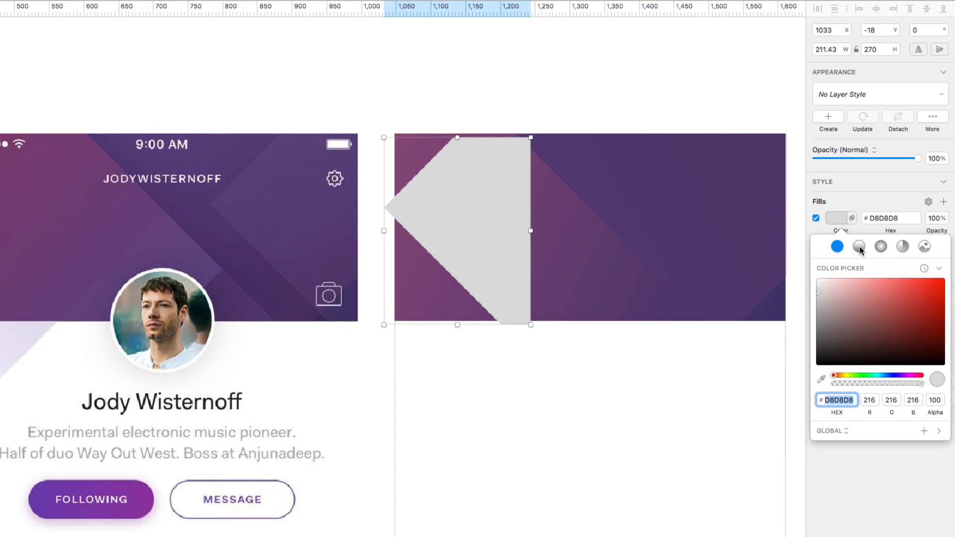
left_click(858, 246)
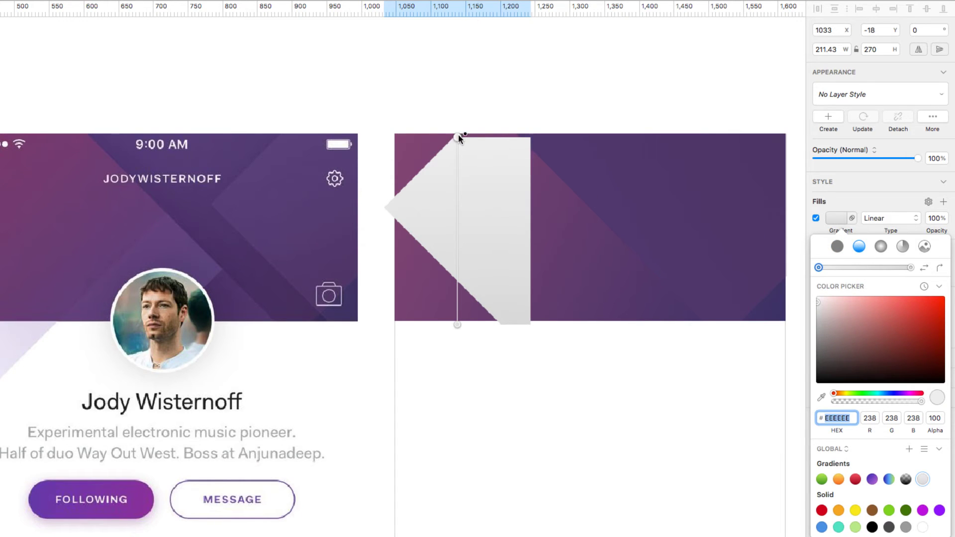
left_click_drag(458, 135, 383, 207)
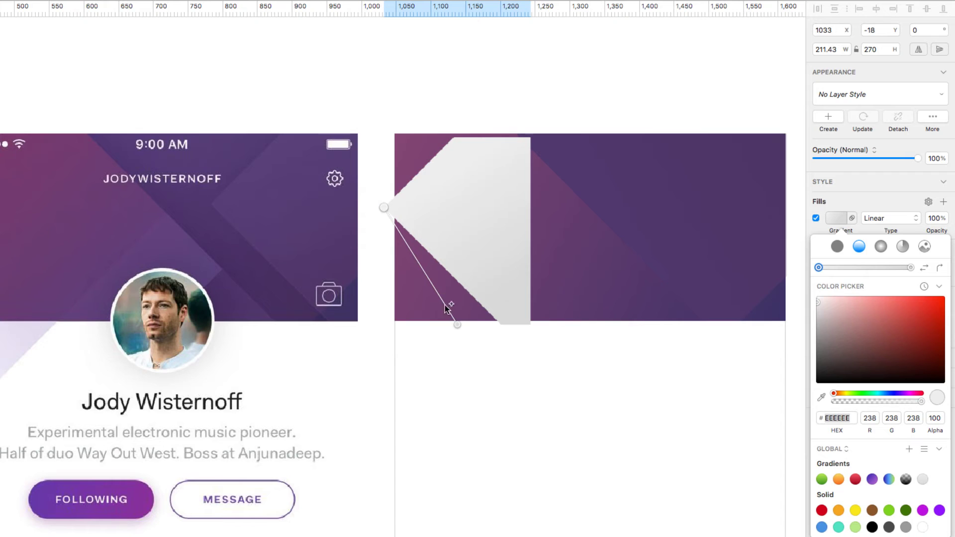
left_click_drag(456, 324, 532, 207)
Set the panel's gradient stops to 614580 at the left tip and 5F437D at the right edge, sampled from the mockup's lighter panel.
left_click(385, 208)
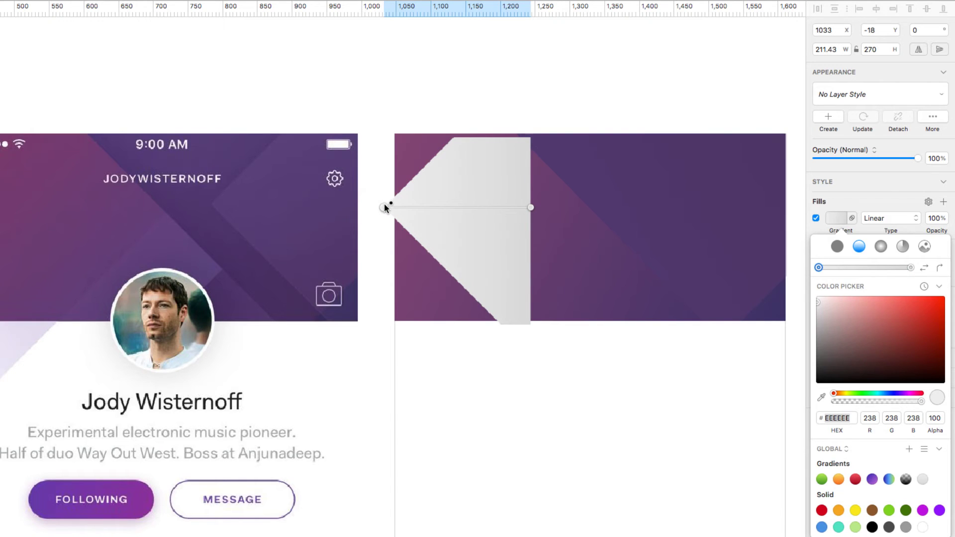
left_click(821, 397)
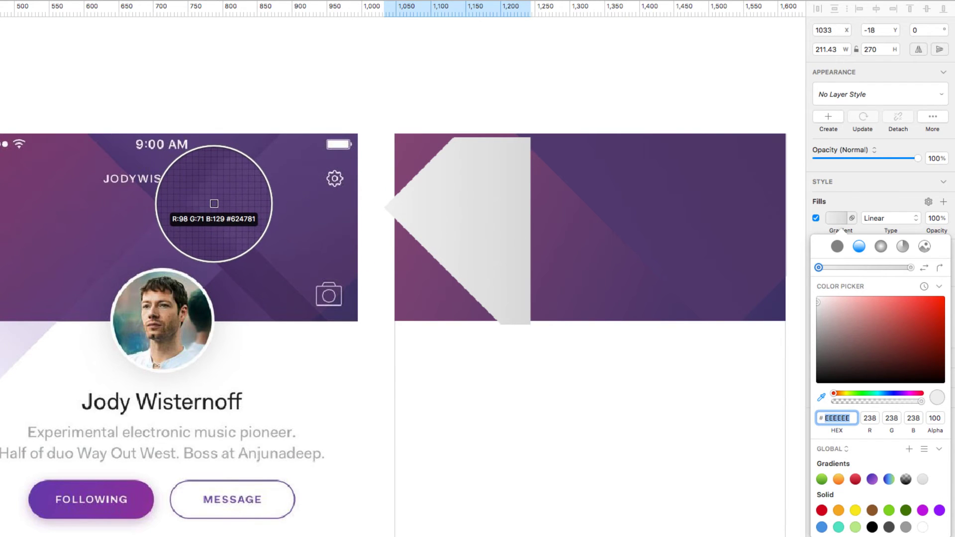
left_click(213, 203)
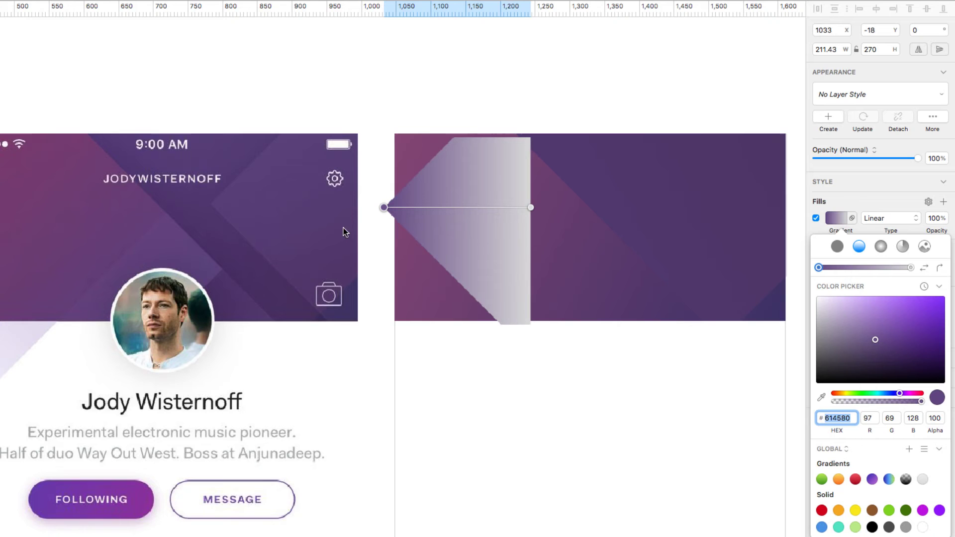
left_click(531, 207)
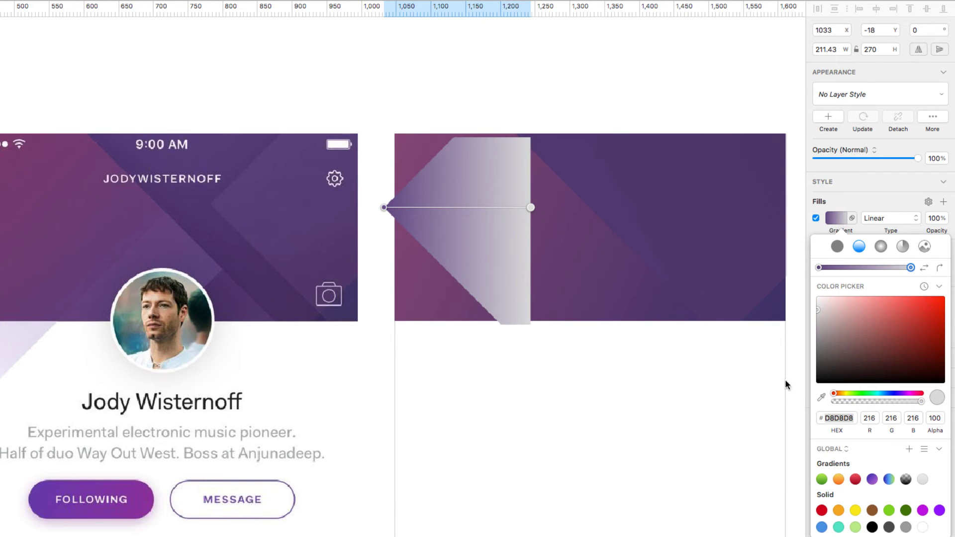
left_click(821, 398)
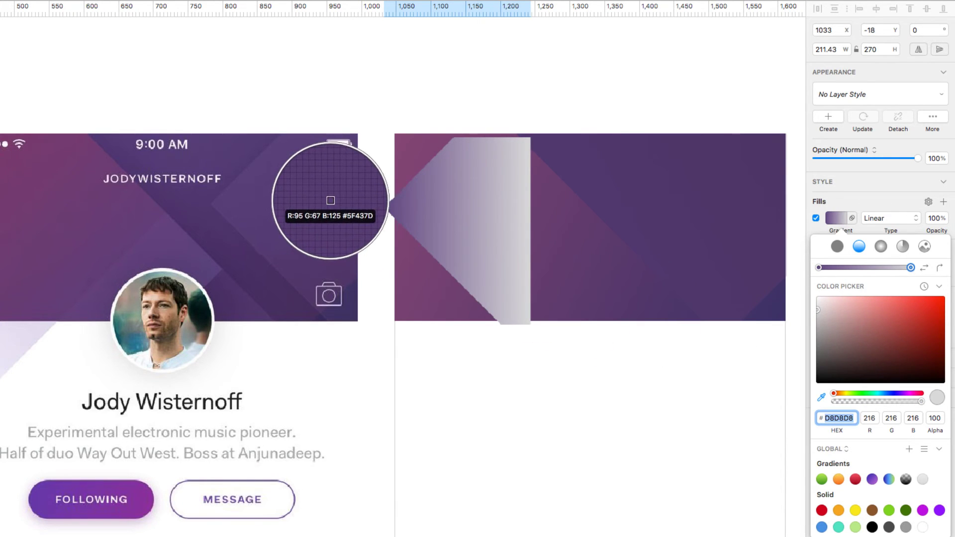
left_click(338, 204)
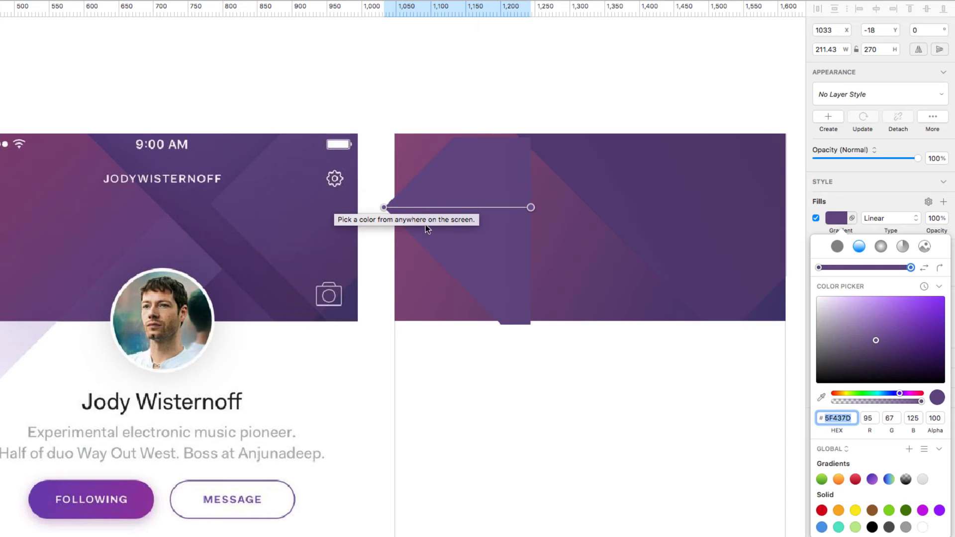
Move the panel to X 1401, Y -23, aligned with the new header's top and right edges.
left_click(480, 153)
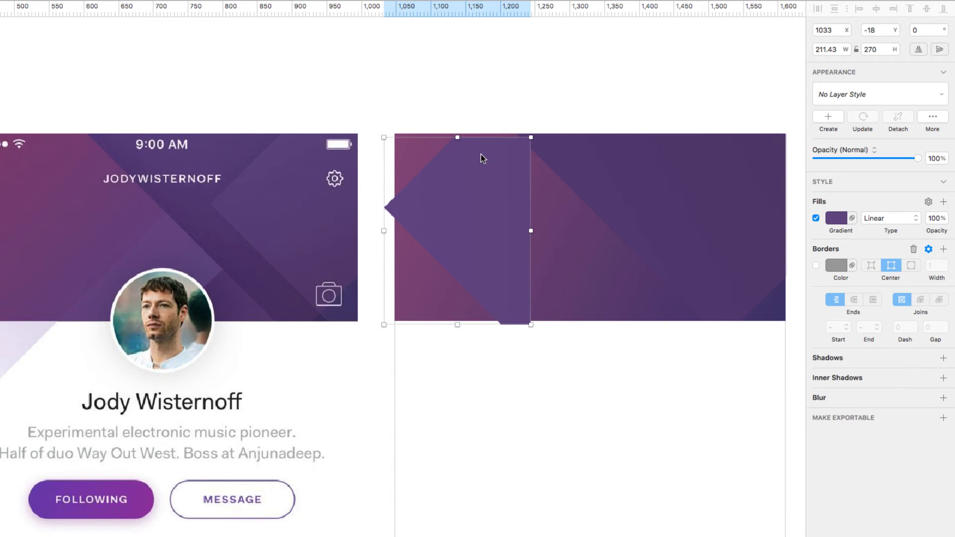
left_click_drag(475, 168, 729, 164)
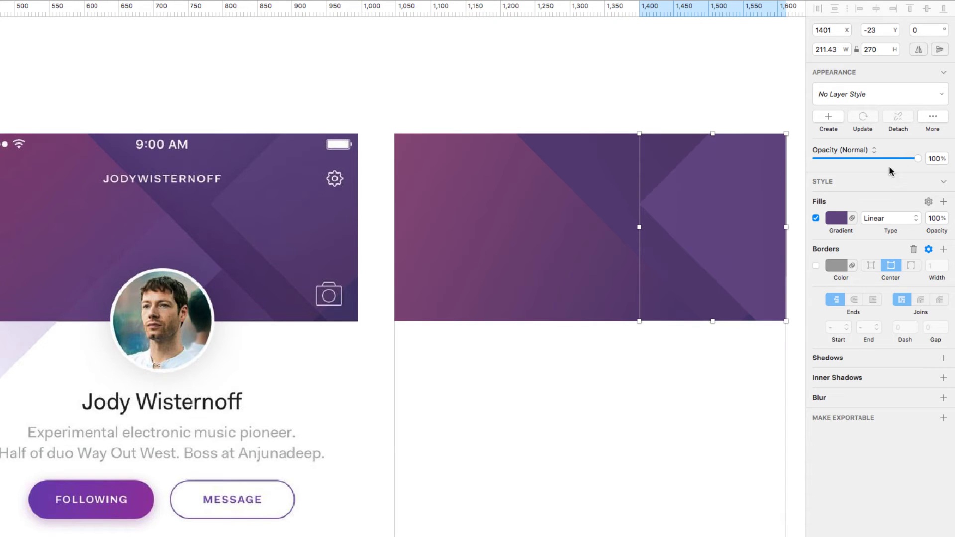
Lower the layer opacity of the new header's right-hand panel so it blends subtly into the purple gradient like the mockup.
left_click_drag(916, 158, 869, 154)
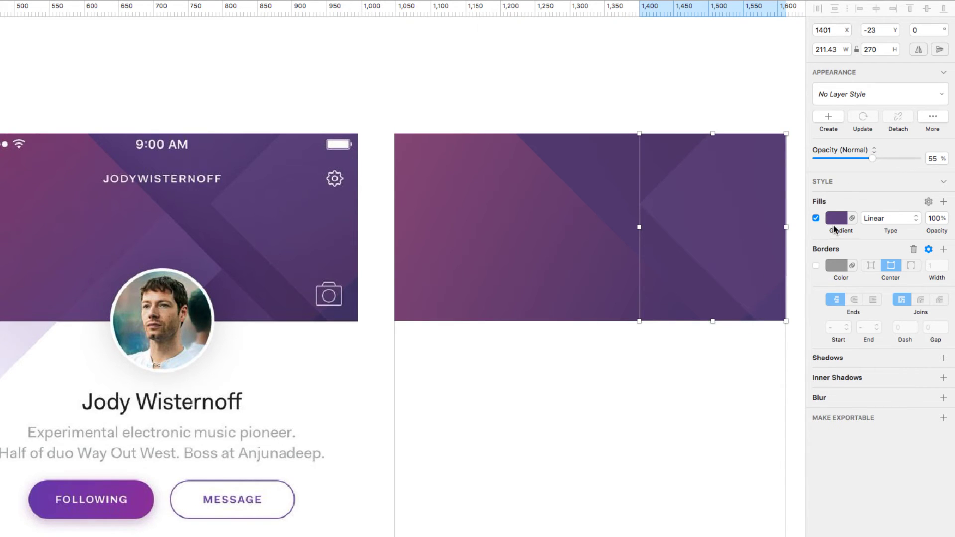
left_click_drag(872, 158, 853, 159)
left_click(730, 96)
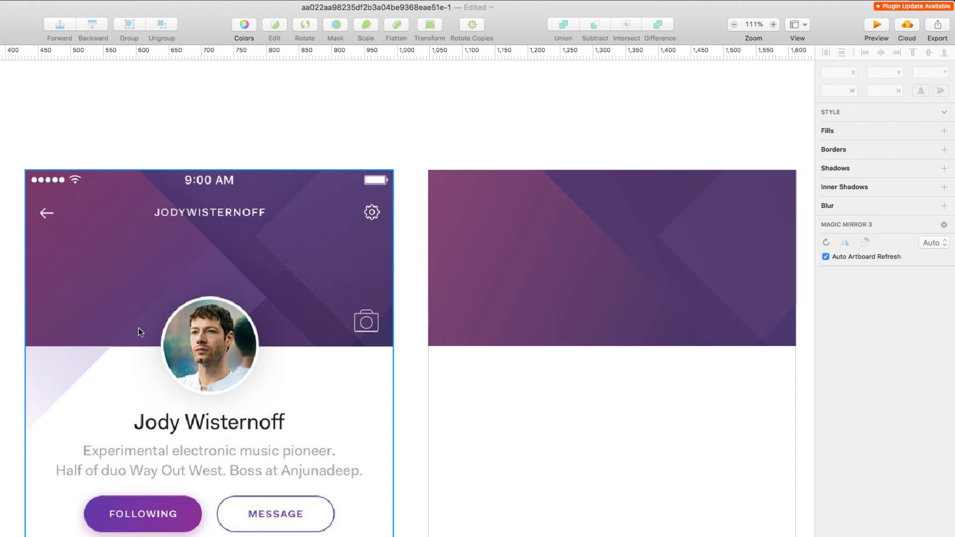
Draw a rectangle 127 wide and 320 high over the mockup's avatar and rotate it 43 degrees.
key("r")
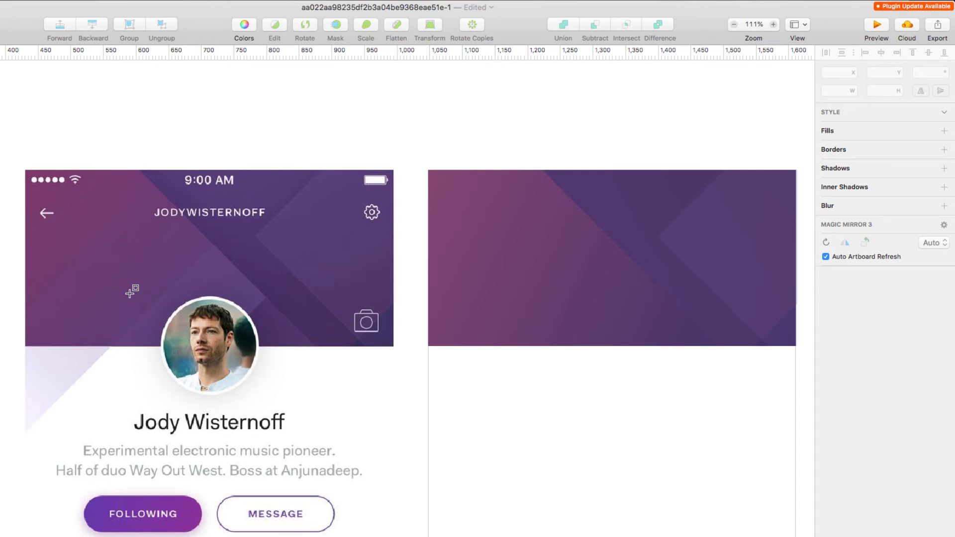
left_click_drag(163, 258, 246, 467)
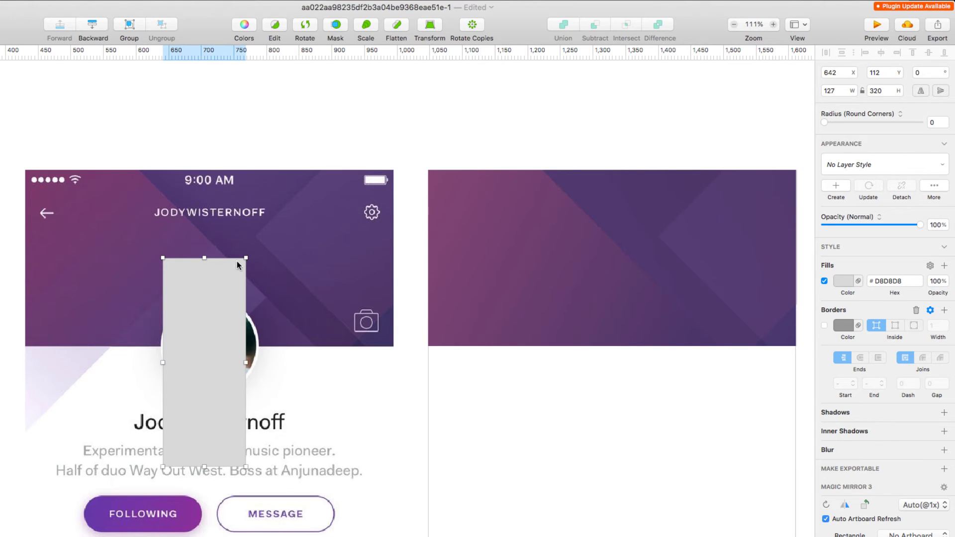
left_click(308, 28)
left_click_drag(258, 245, 334, 310)
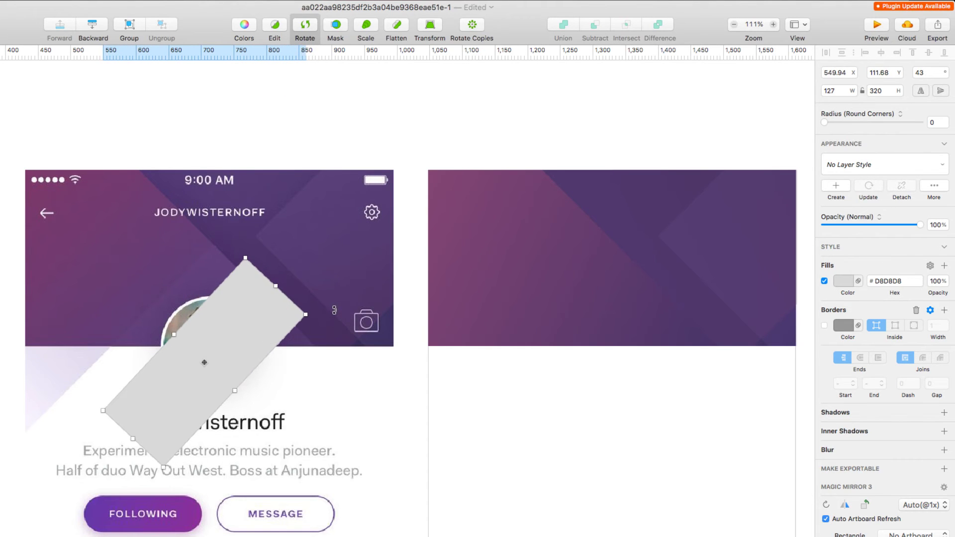
Fill the rotated rectangle with black 000000 and set its layer opacity to 34%.
left_click(846, 282)
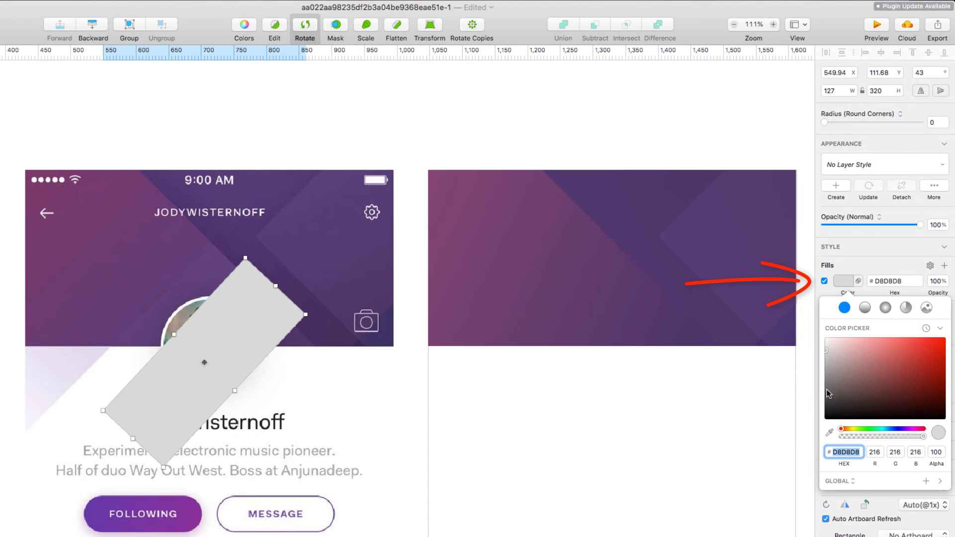
left_click_drag(829, 394, 826, 418)
left_click_drag(920, 225, 856, 228)
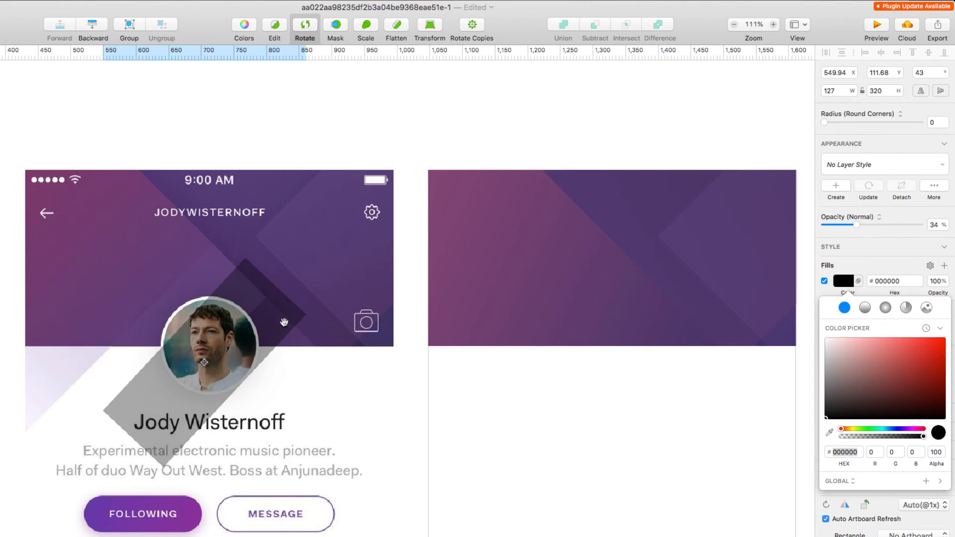
Position the rectangle over the mockup's diagonal band behind the avatar at X 493.23, Y 90.19, rotated 45 degrees.
left_click_drag(284, 322, 246, 309)
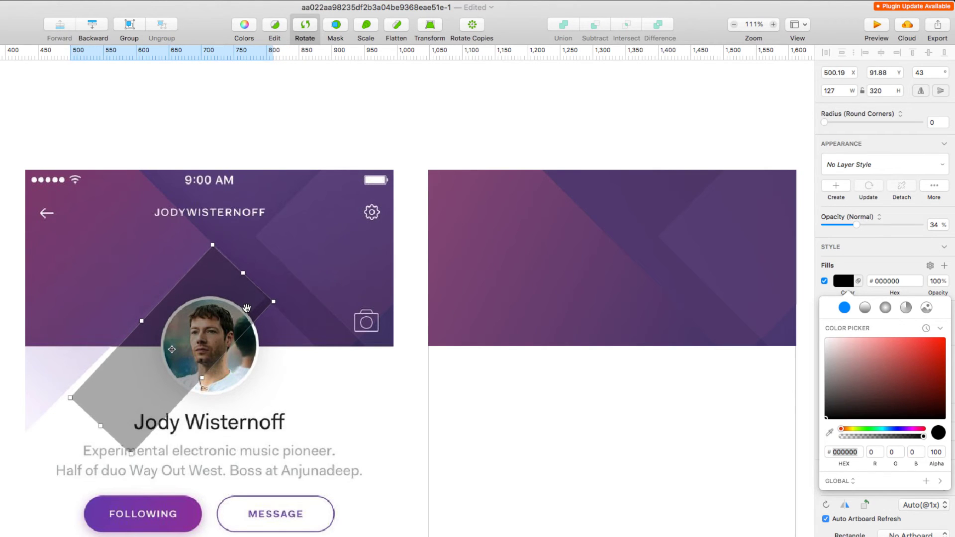
scroll(246, 309, "up", 10)
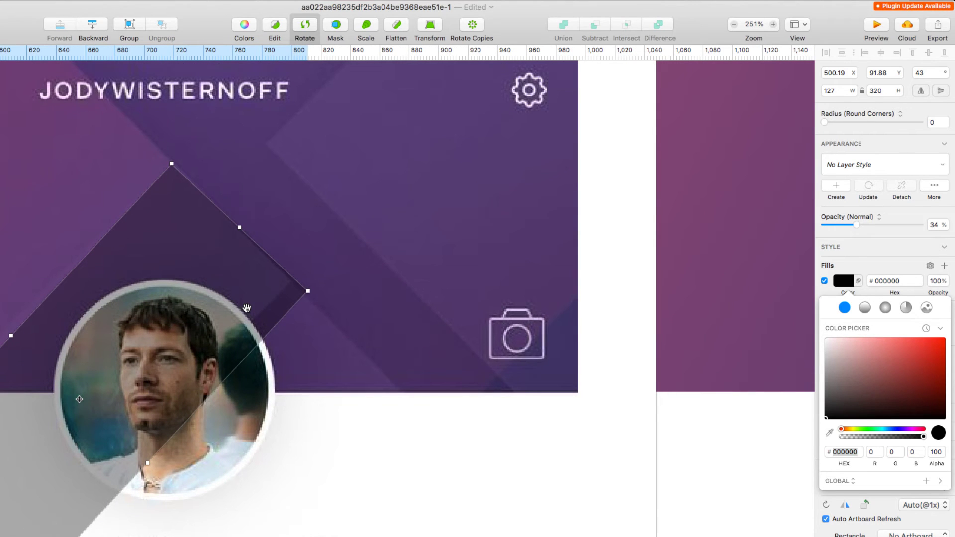
left_click_drag(246, 308, 406, 325)
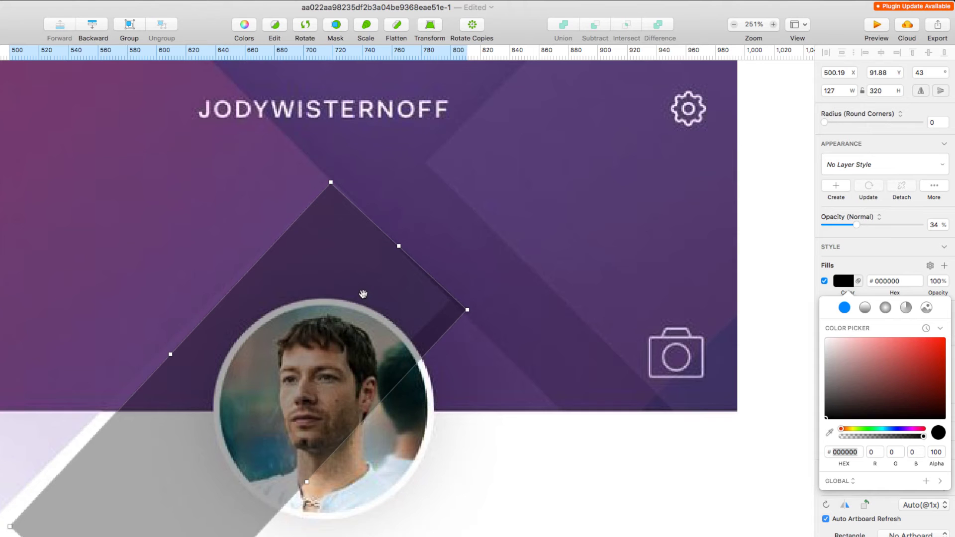
mouse_move(361, 294)
left_mouse_down()
mouse_move(415, 288)
mouse_move(369, 288)
left_mouse_up()
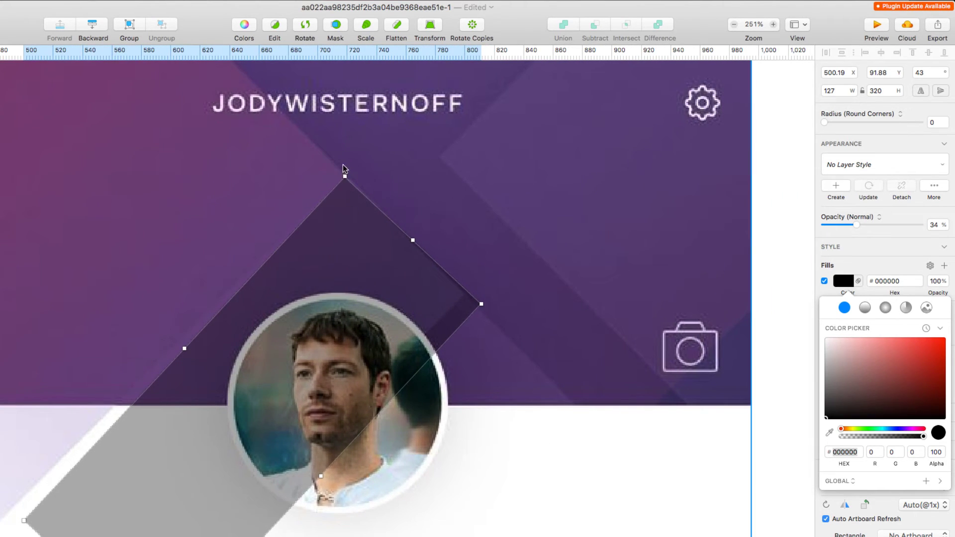
left_click(306, 29)
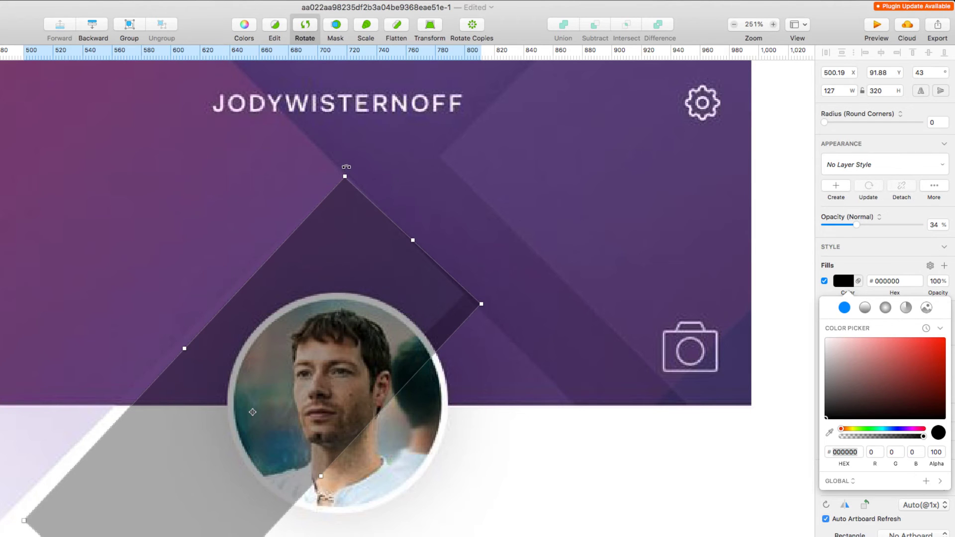
left_click_drag(347, 168, 361, 196)
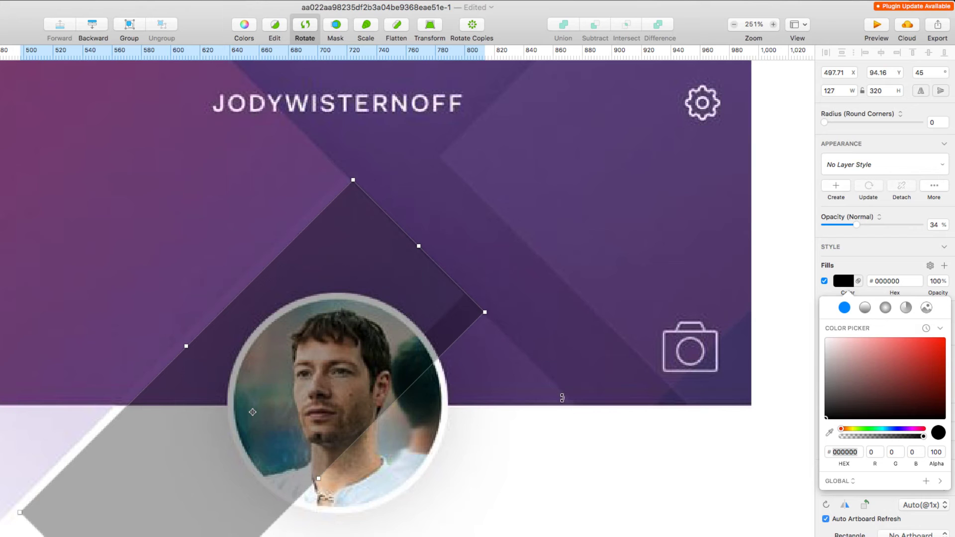
mouse_move(362, 233)
left_mouse_down()
mouse_move(347, 245)
mouse_move(360, 248)
mouse_move(360, 237)
left_mouse_up()
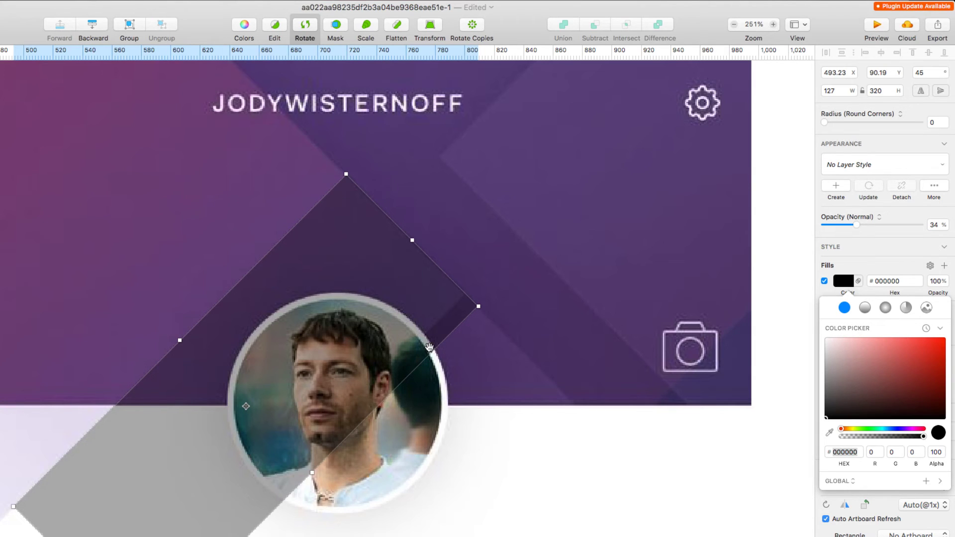
key("Escape")
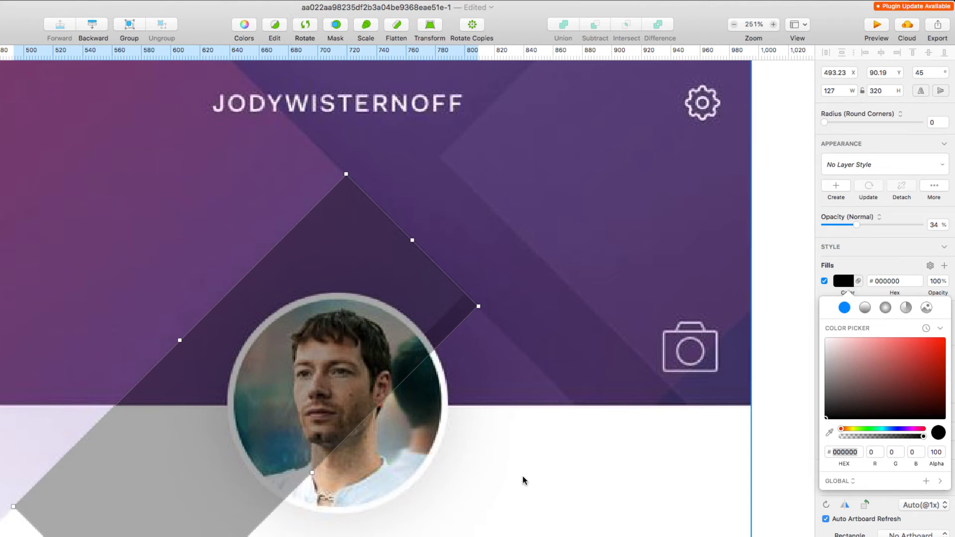
Narrow the rotated rectangle to a width of 115 by pulling in its lower long side.
left_click_drag(312, 473, 299, 460)
scroll(508, 441, "down", 5)
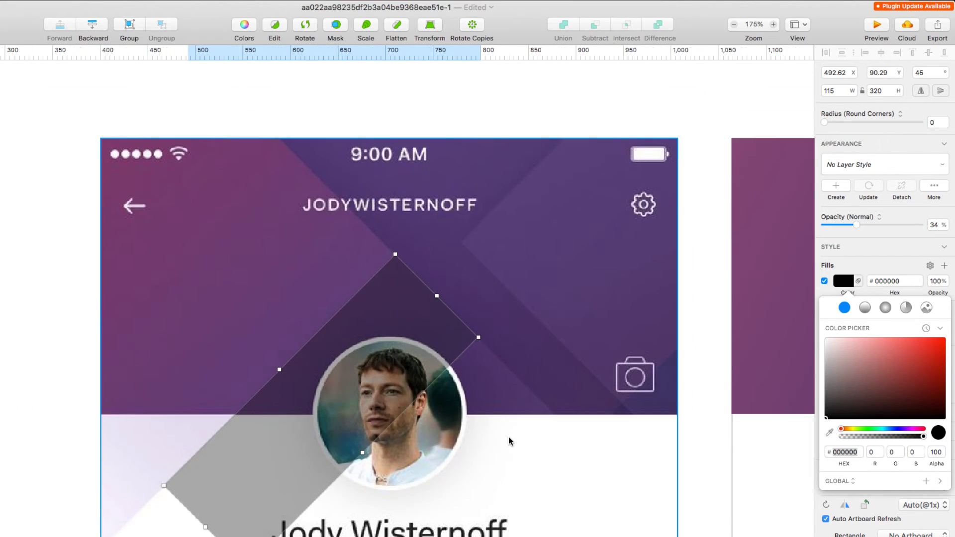
left_click_drag(501, 462, 346, 375)
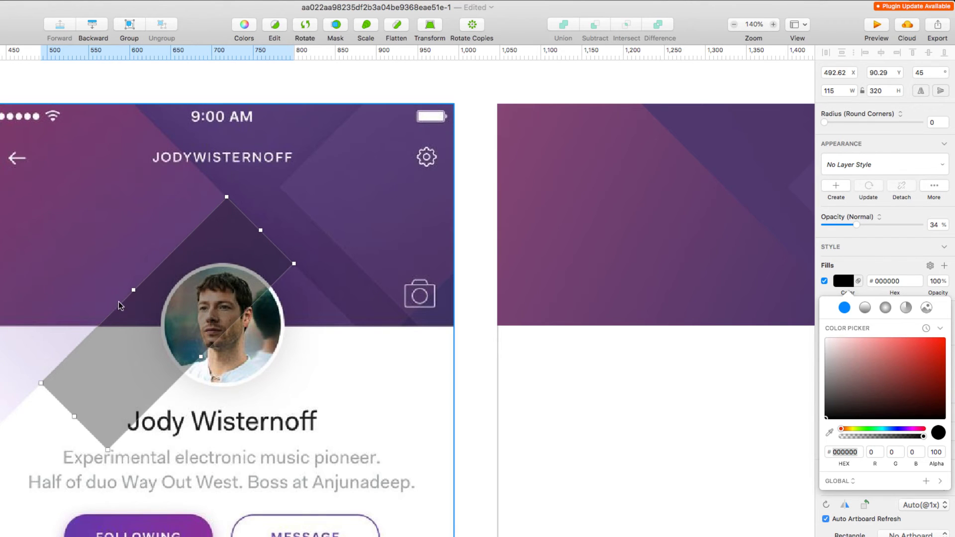
Move the rotated rectangle onto the new header, lining up its top corner with a horizontal guide at 89.
left_click_drag(189, 256, 700, 258)
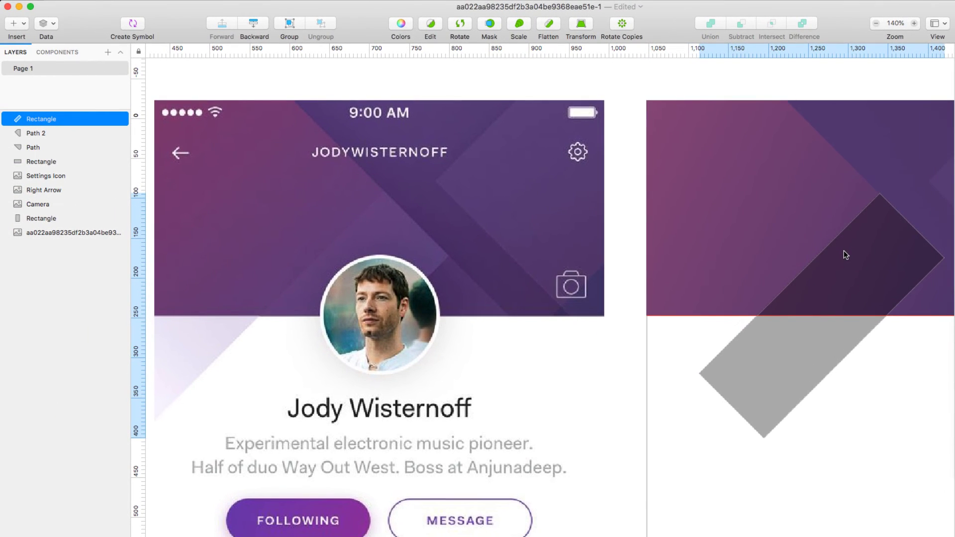
left_click_drag(844, 255, 842, 254)
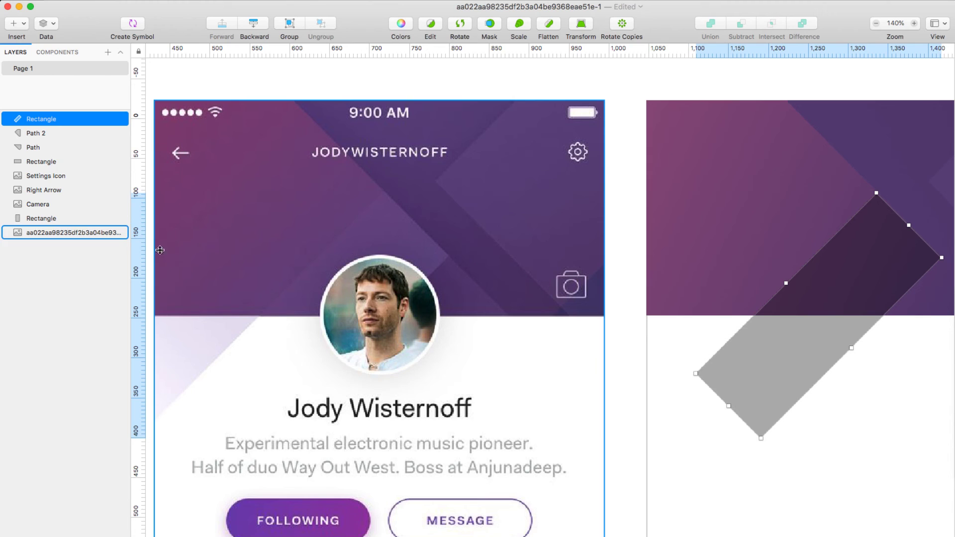
left_click(141, 190)
left_click_drag(839, 278, 838, 269)
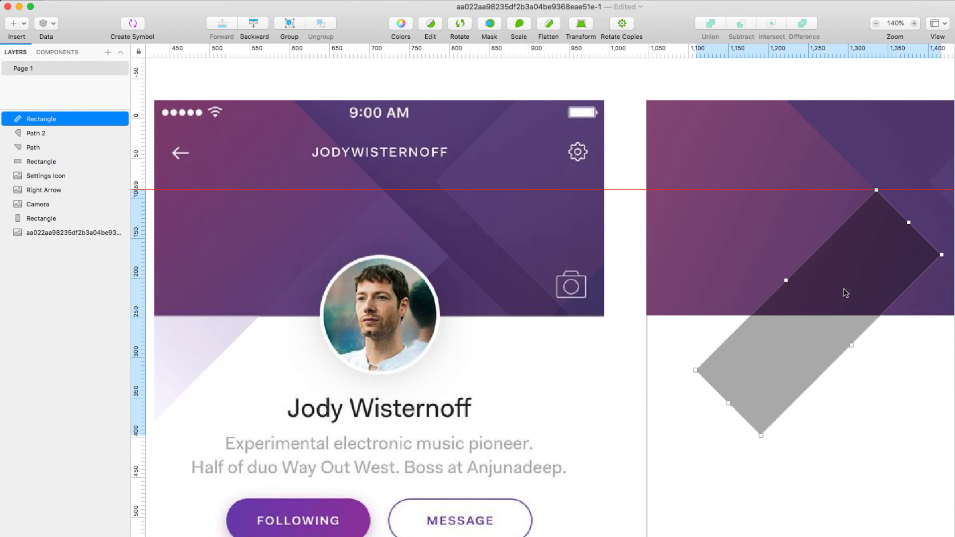
Remove all horizontal guides and place the rotated rectangle's layer directly below Path in the layer order.
right_click(140, 190)
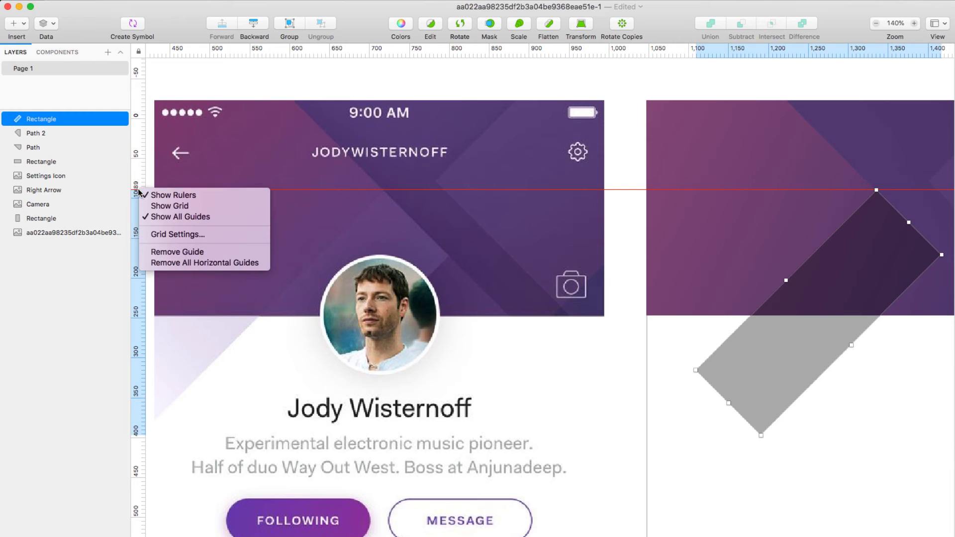
left_click(168, 262)
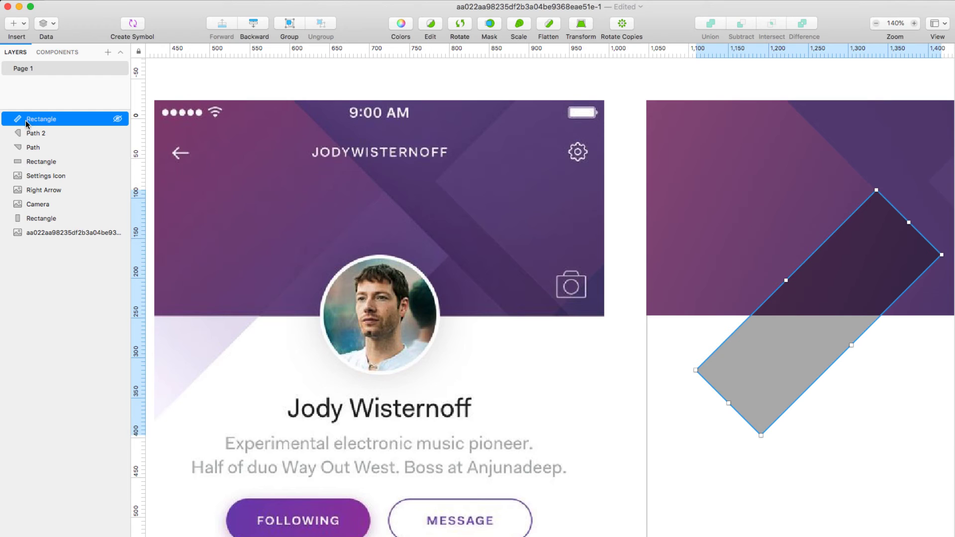
left_click_drag(27, 123, 29, 154)
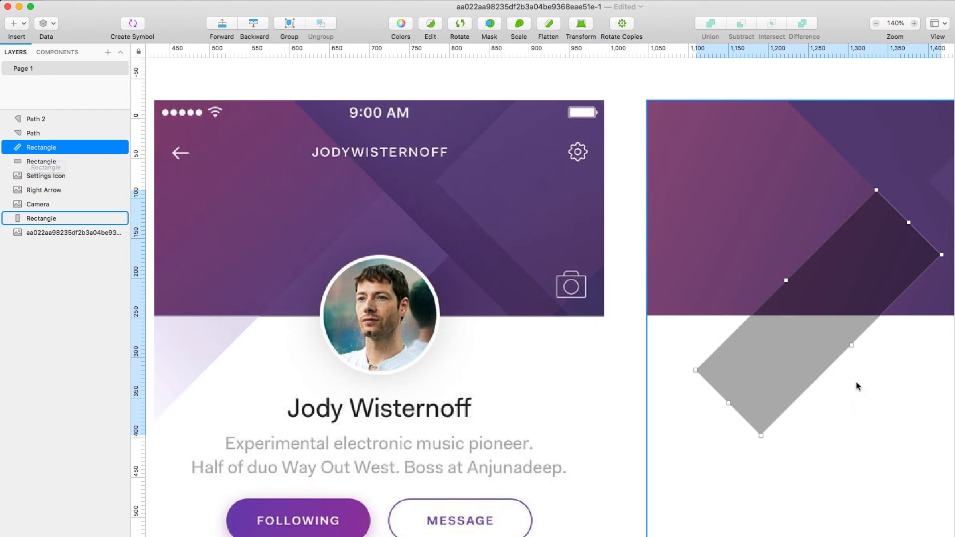
Move the rotated rectangle to X 1114.7, Y 85.2, tucking its top edge under the header's diagonal shape.
left_click(878, 368)
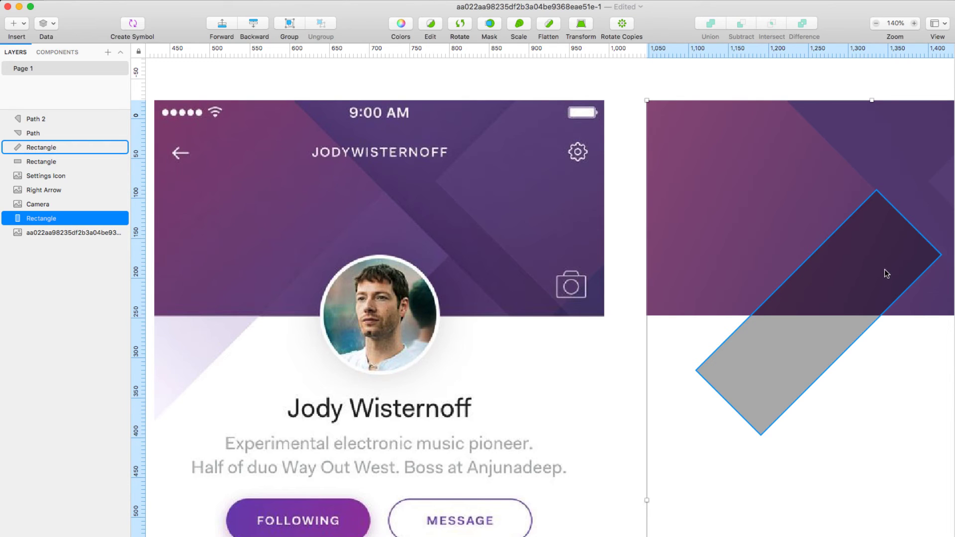
left_click_drag(884, 268, 888, 265)
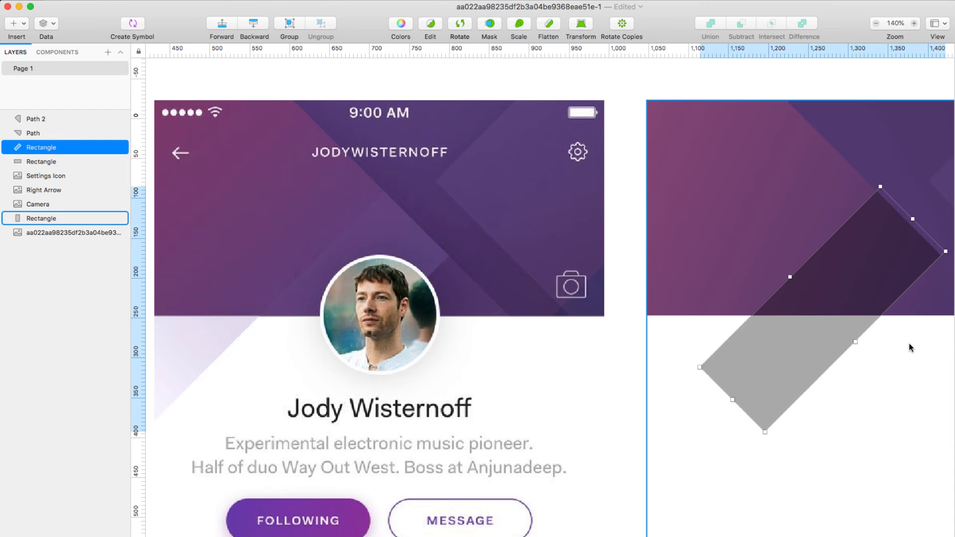
left_click(909, 342)
Set the rotated rectangle's opacity to 100% and apply a nearly horizontal linear gradient ending at its right corner.
left_click(890, 278)
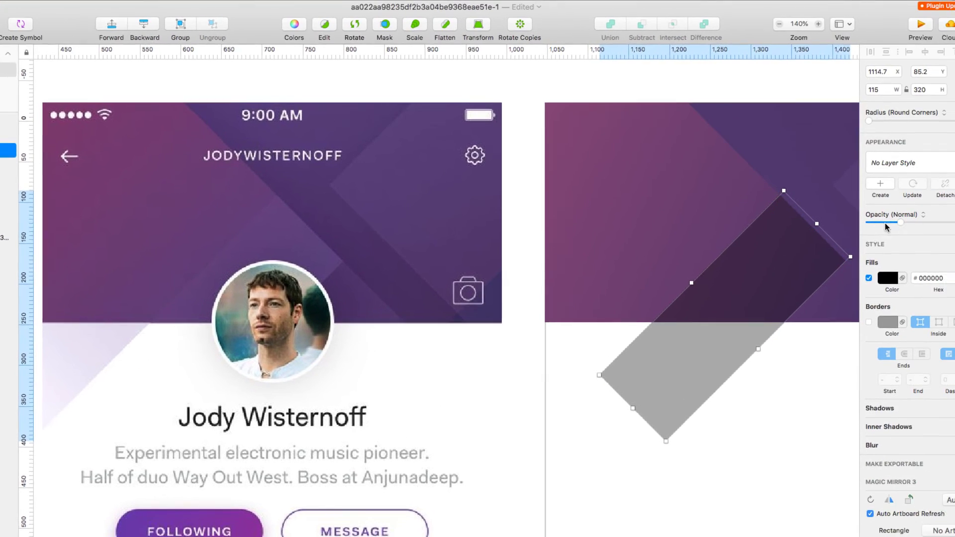
left_click_drag(885, 222, 952, 222)
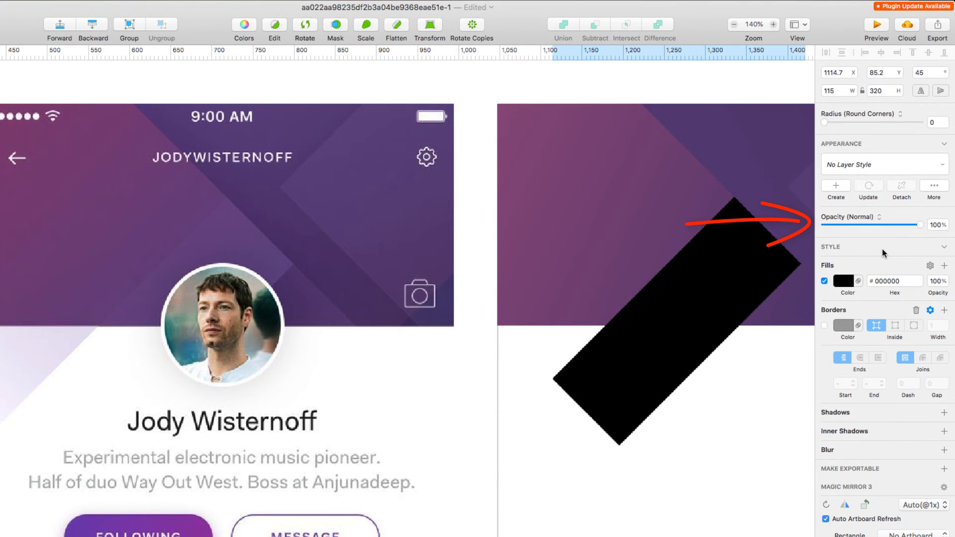
left_click(854, 282)
left_click(865, 308)
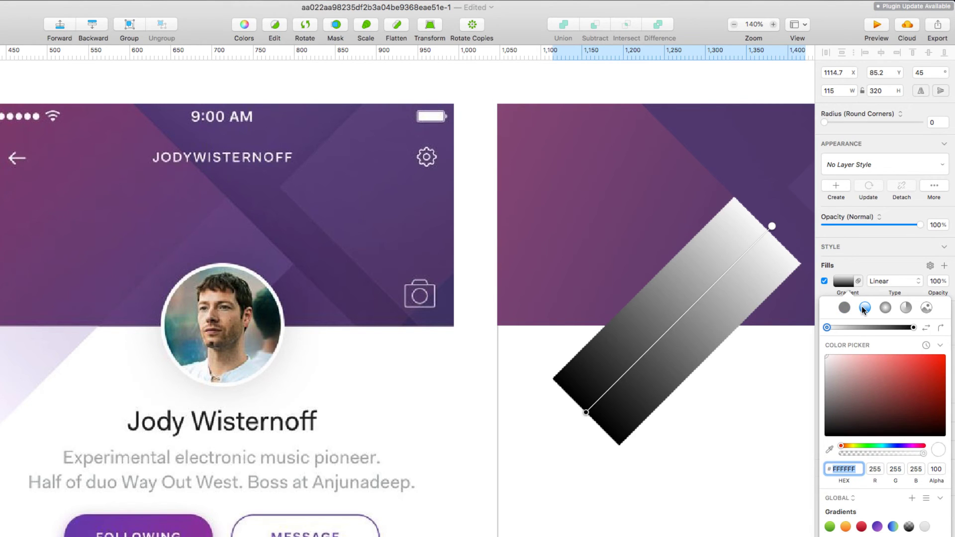
left_click_drag(772, 228, 799, 265)
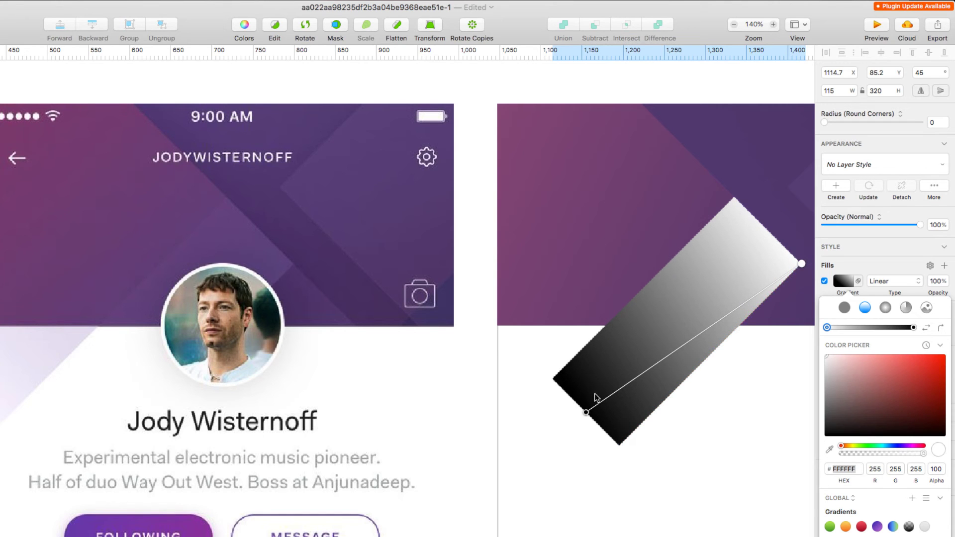
mouse_move(586, 413)
left_mouse_down()
mouse_move(555, 381)
mouse_move(540, 257)
mouse_move(580, 261)
mouse_move(557, 260)
left_mouse_up()
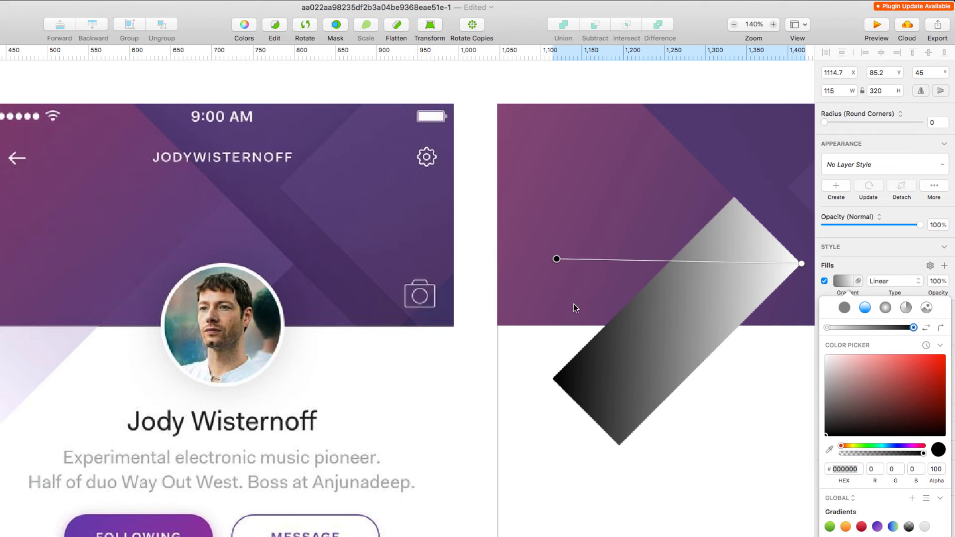
Set the gradient's left stop to 694A83, sampled from the mockup's diagonal band beside the avatar.
left_click(557, 260)
left_click(896, 327)
key("Delete")
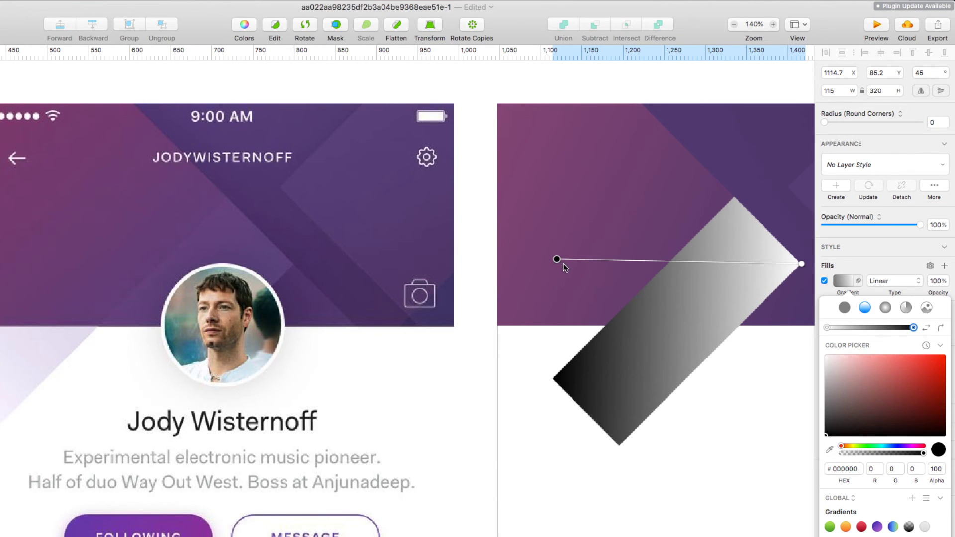
left_click(830, 449)
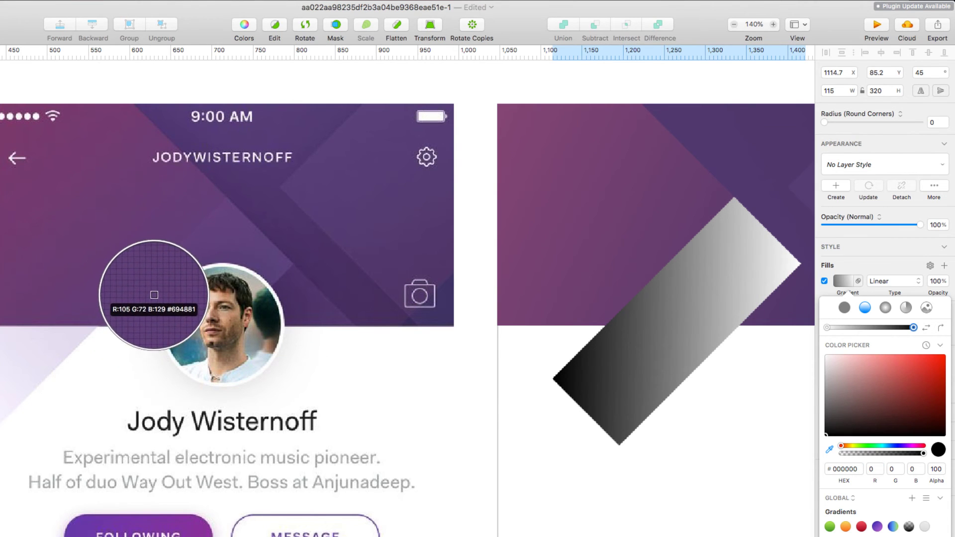
left_click(134, 313)
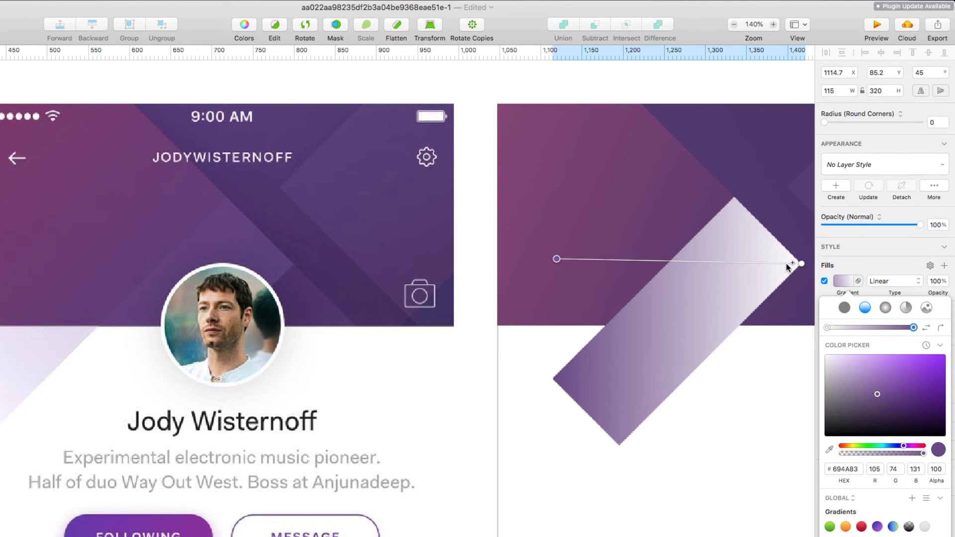
Set the rotated rectangle's right gradient stop to 644A89, sampled from the mockup's diagonal band, and its opacity to 37%.
left_click(801, 264)
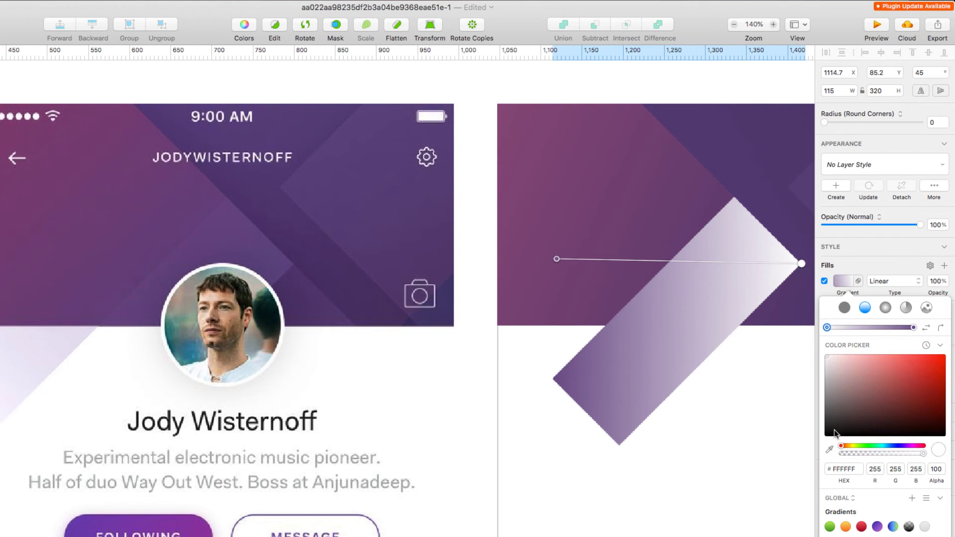
left_click(831, 450)
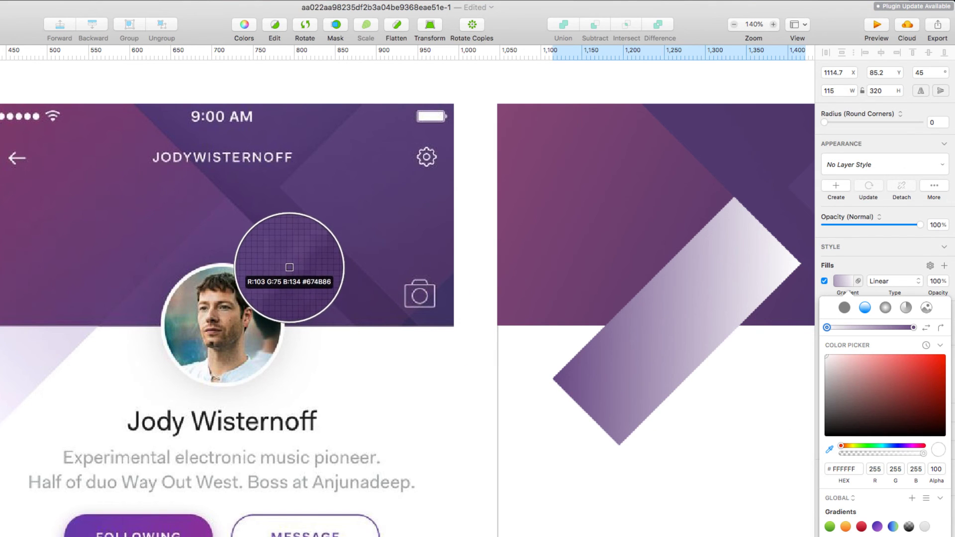
left_click(286, 264)
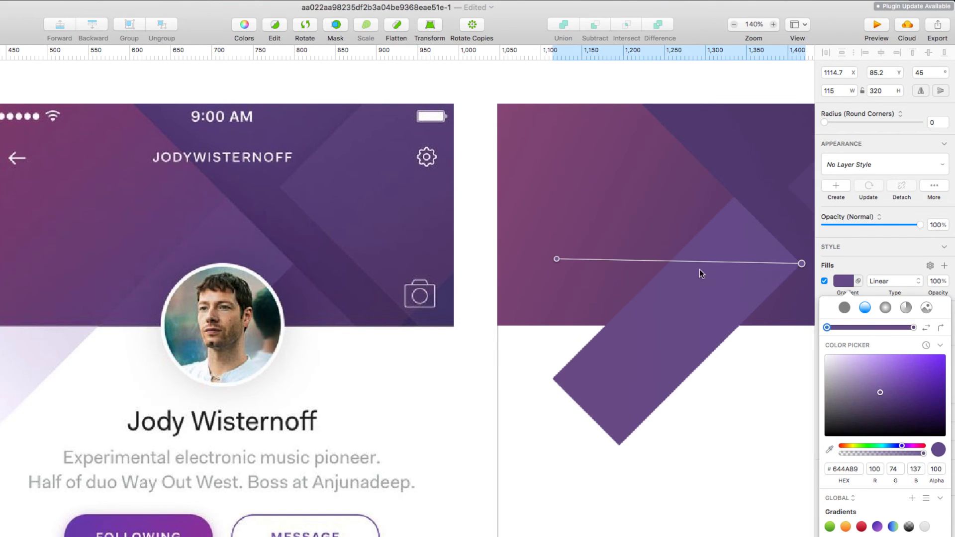
left_click(759, 390)
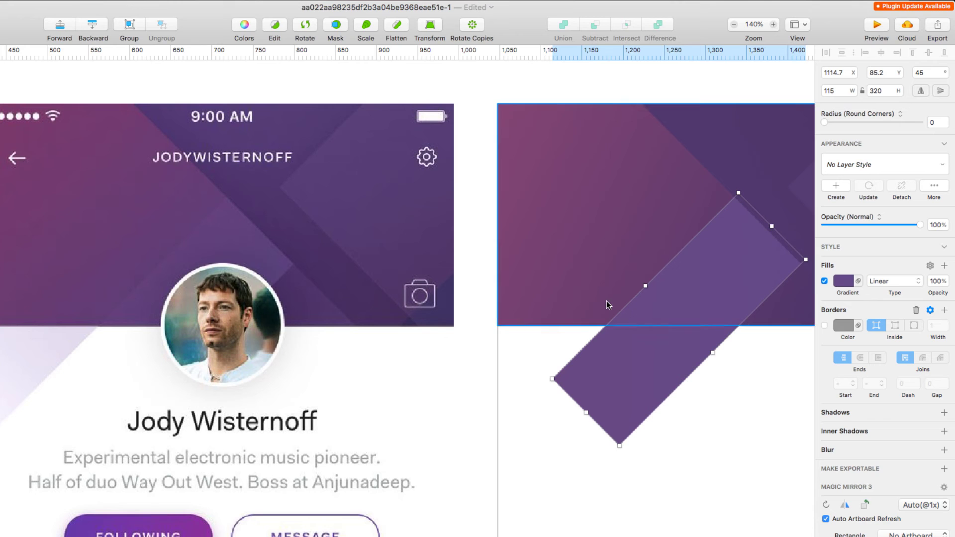
left_click_drag(920, 224, 862, 224)
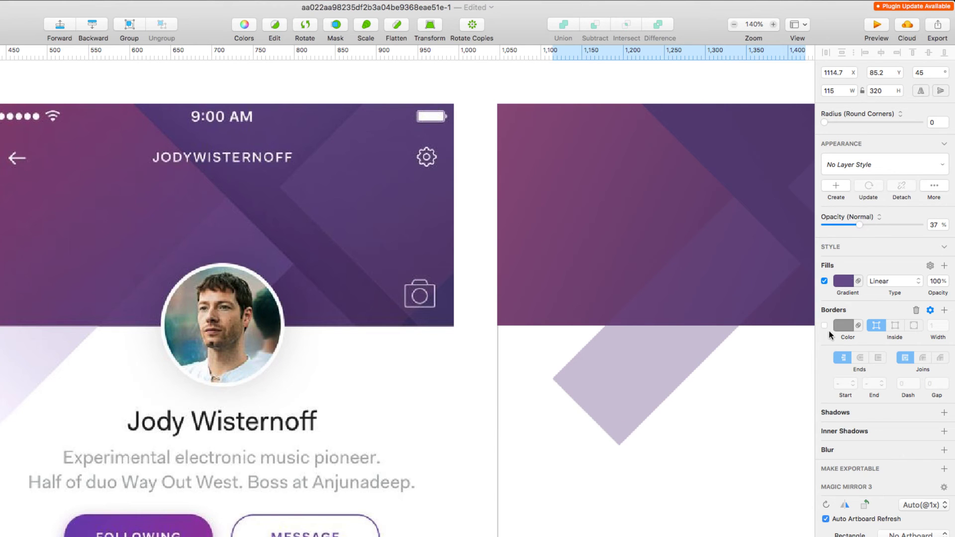
scroll(648, 342, "right", 10)
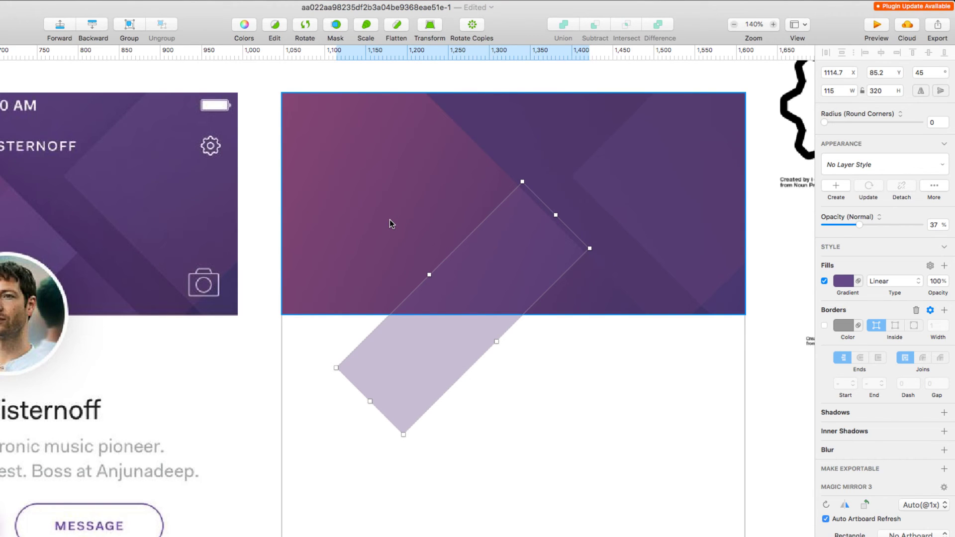
double_click(505, 270)
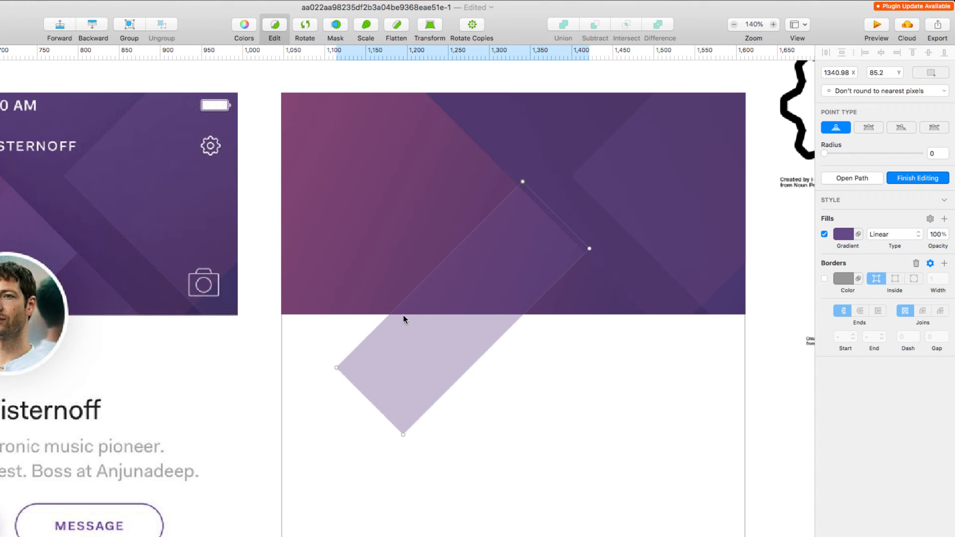
key("Escape")
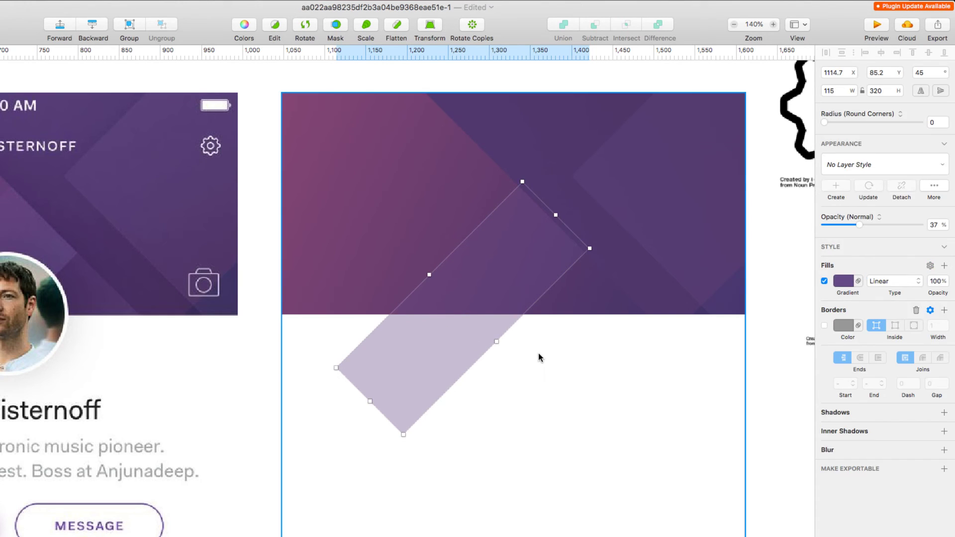
left_click(538, 353)
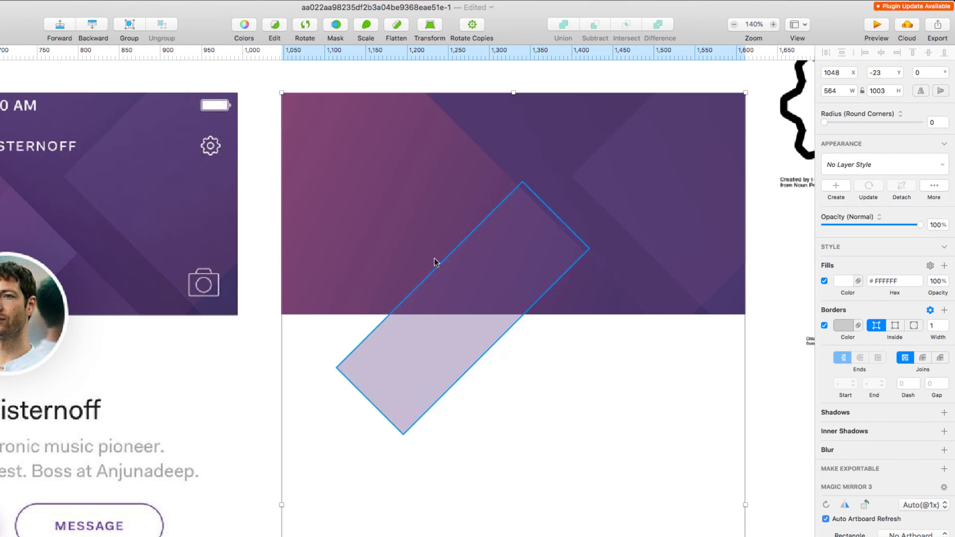
Duplicate the gradient header rectangle and intersect the copy with the rotated band, trimming the band to the header's lower edge.
left_click(401, 220)
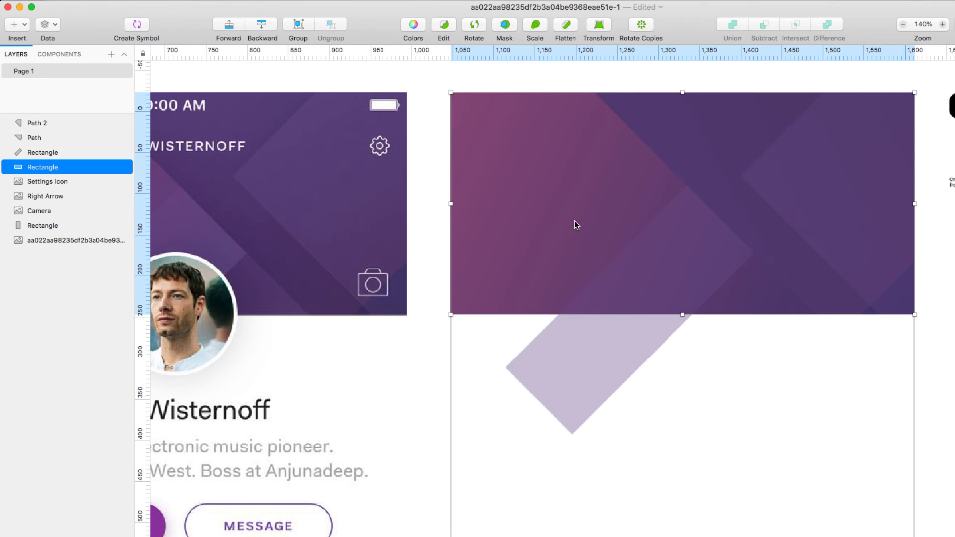
key("super+d")
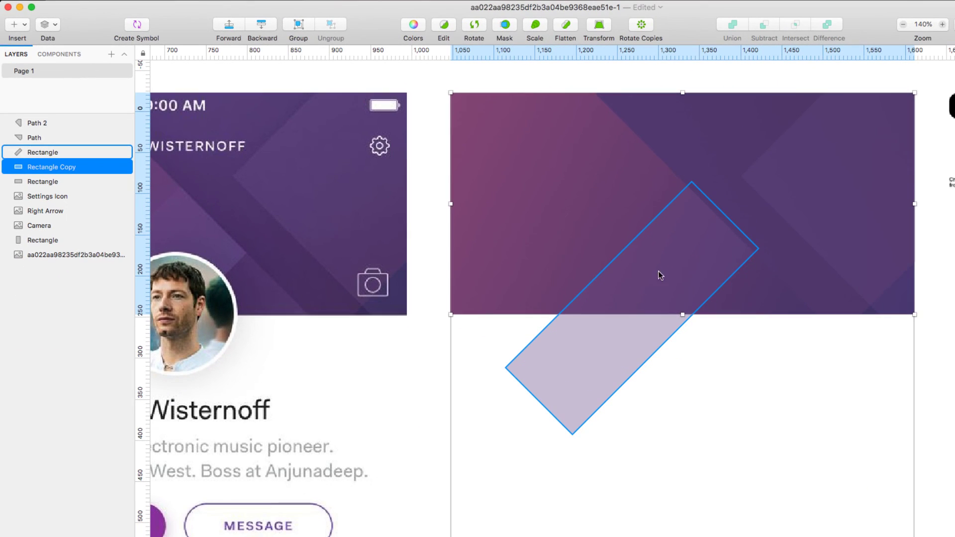
left_click(677, 275, "shift")
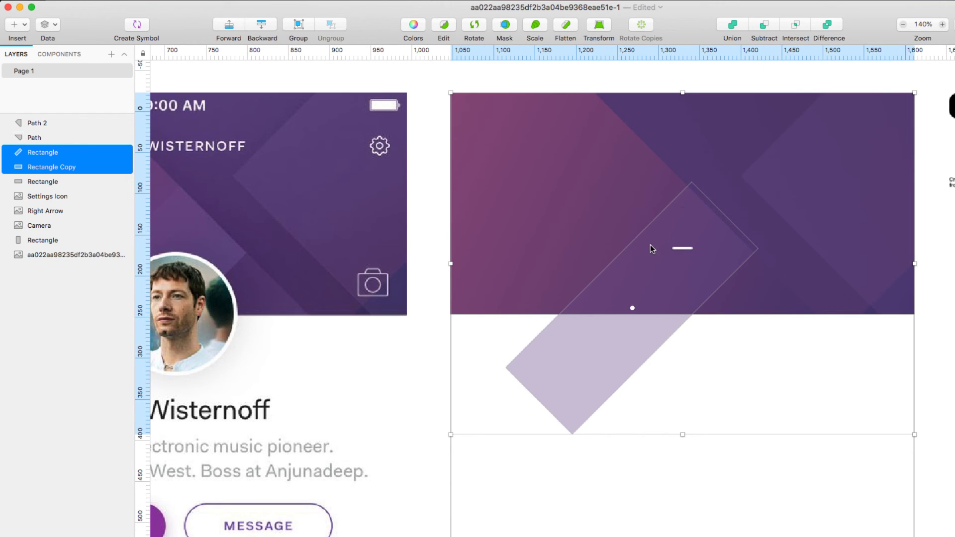
left_click(797, 26)
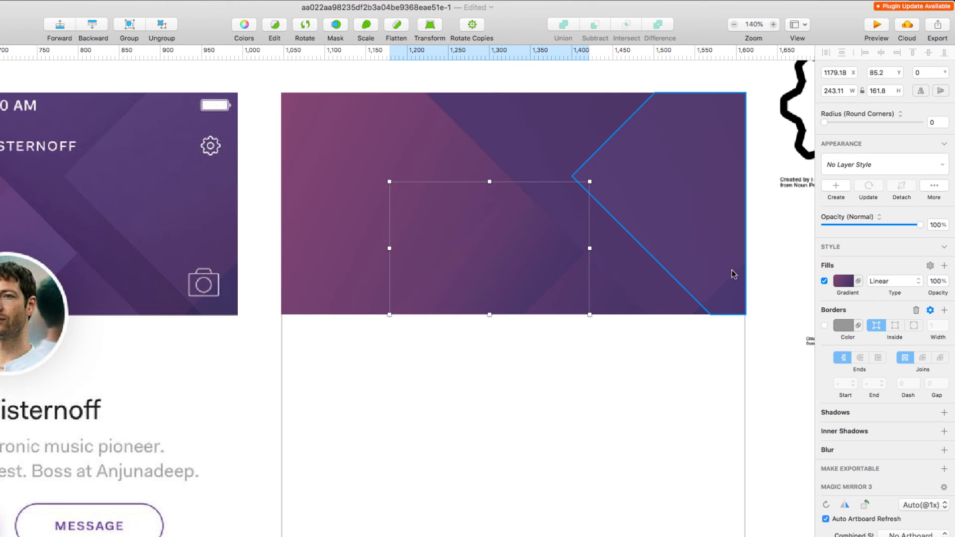
Realign the trimmed band's linear gradient horizontally, with its ends just beyond the shape's two sides.
left_click(844, 281)
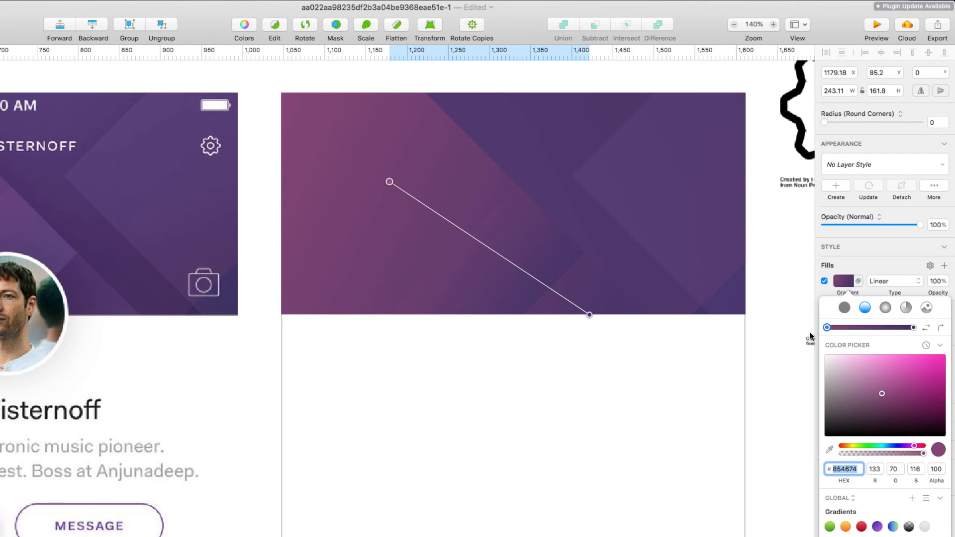
left_click_drag(590, 313, 616, 262)
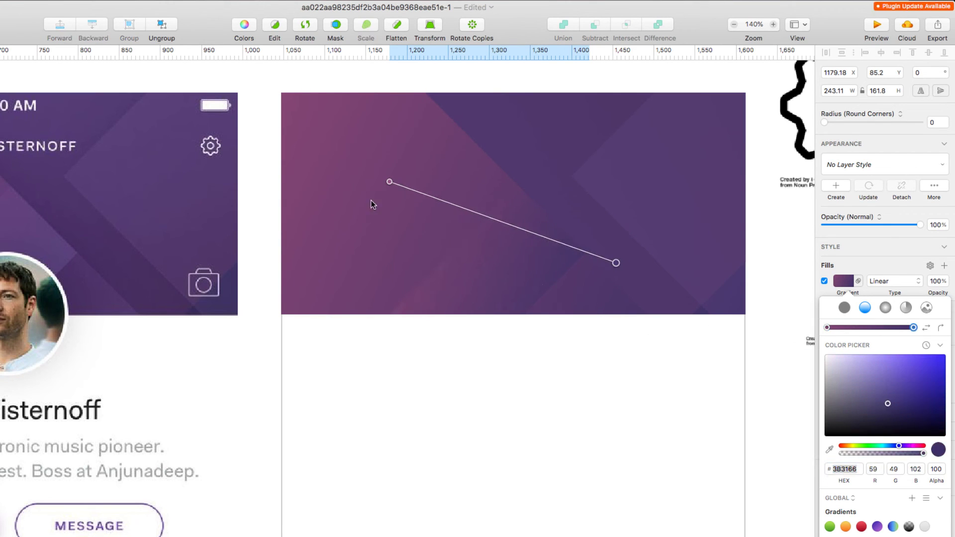
left_click_drag(390, 183, 381, 263)
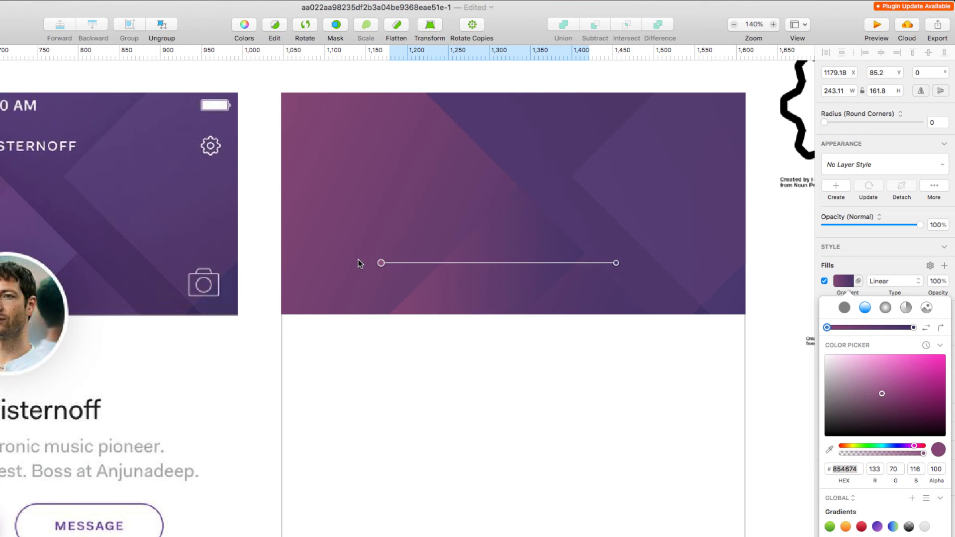
Set the trimmed band's gradient stops to 6C4B84 and 644A89, sampled from the mockup's band, and its opacity to 32%.
left_click_drag(345, 276, 479, 269)
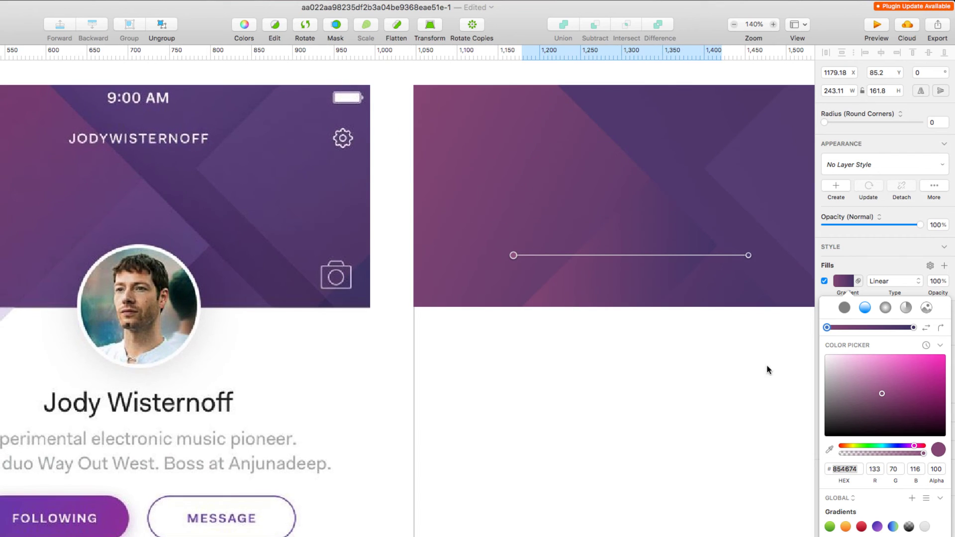
left_click(829, 450)
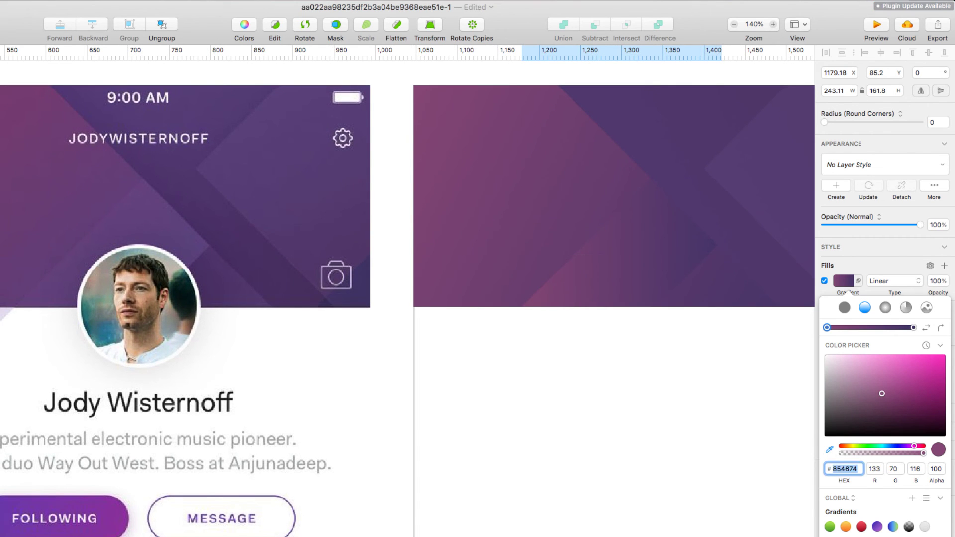
left_click(39, 297)
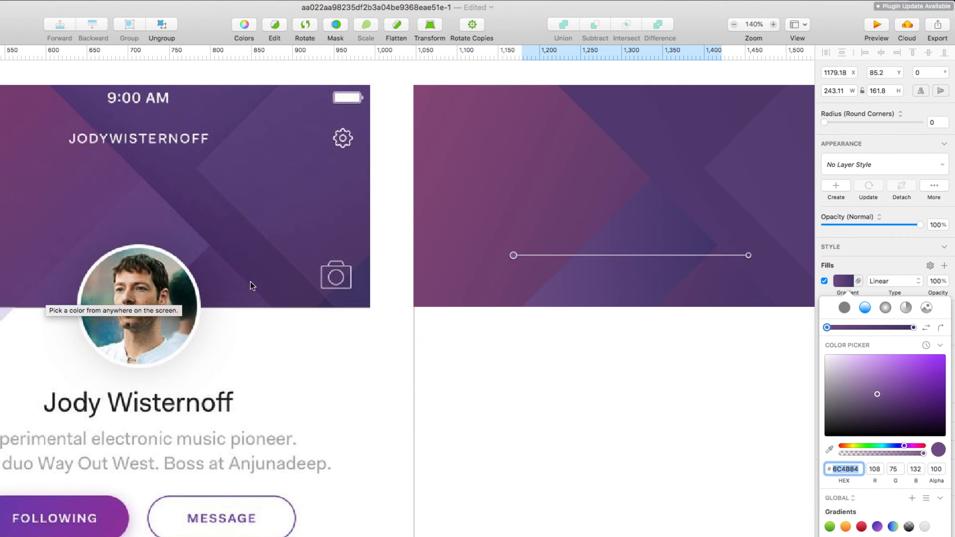
left_click(748, 256)
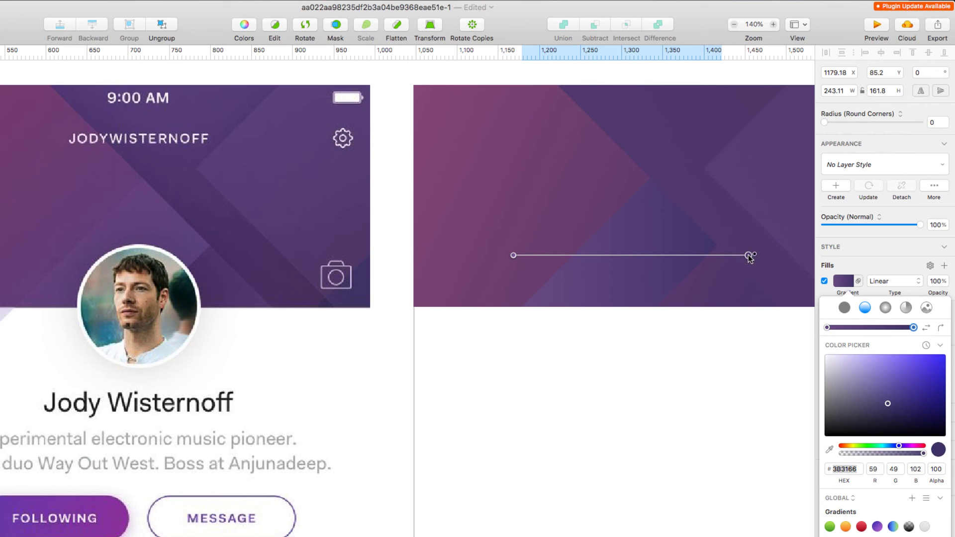
left_click(829, 450)
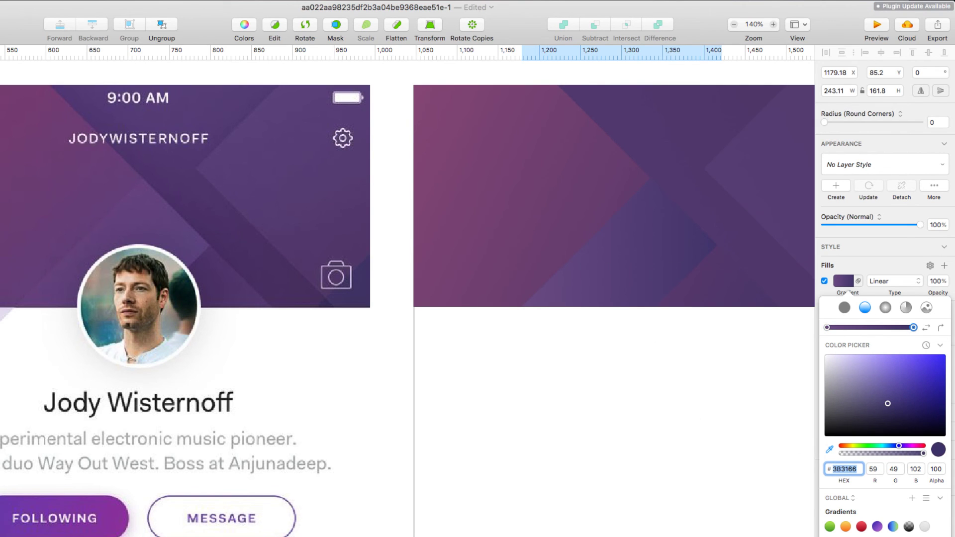
left_click(201, 245)
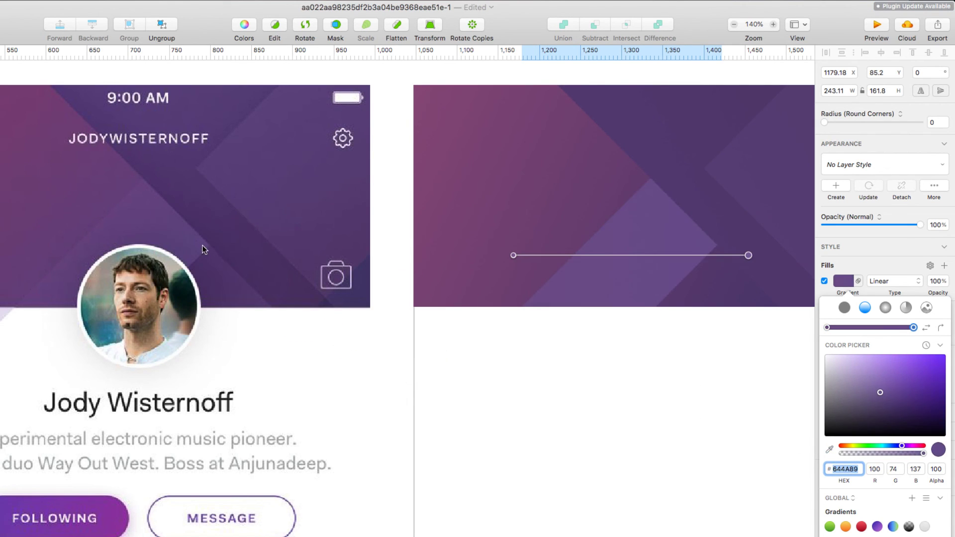
left_click(730, 337)
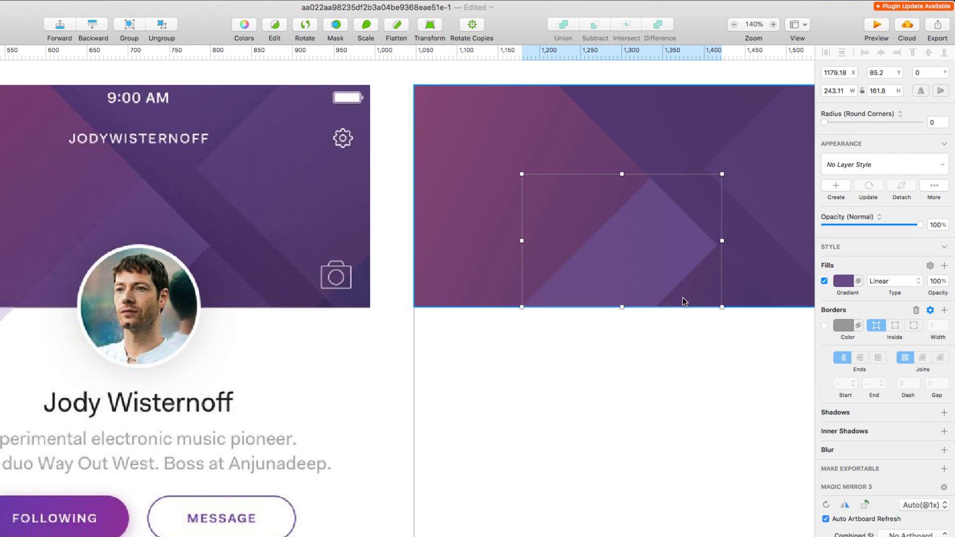
left_click_drag(915, 224, 858, 224)
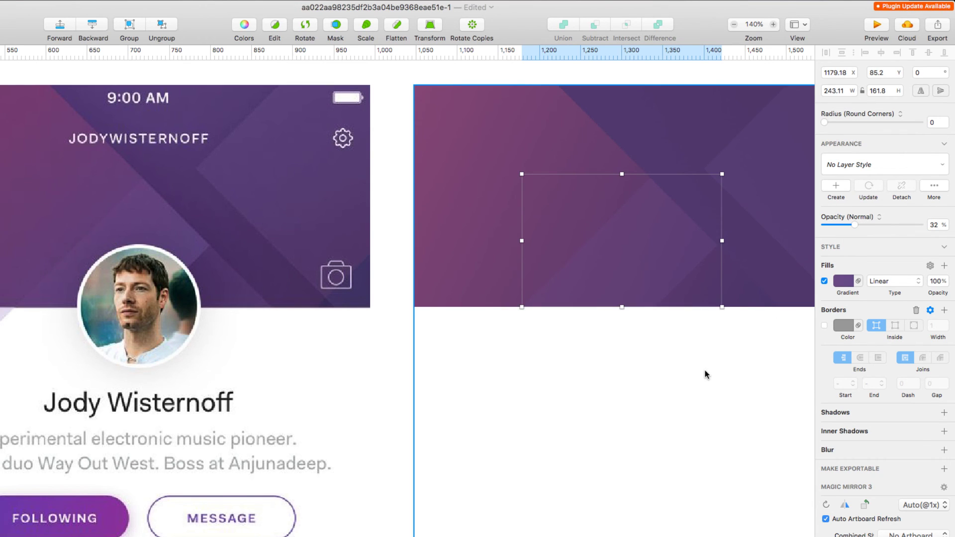
Place a duplicate of the trimmed band, flipped both horizontally and vertically, at X 951, Y 233 over the header's lower-left corner.
left_click_drag(565, 358, 727, 348)
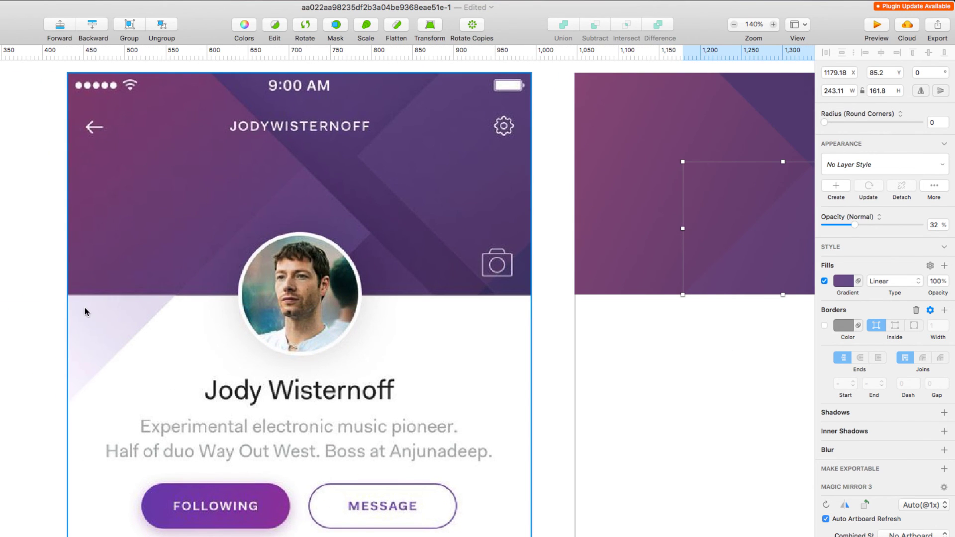
left_click(623, 401)
left_click_drag(623, 401, 508, 421)
left_click(612, 282)
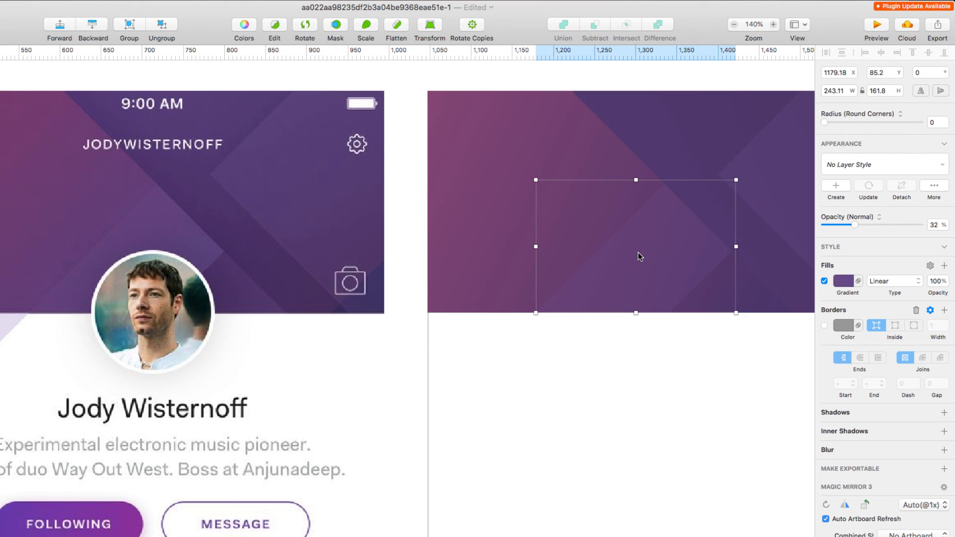
key("super+d")
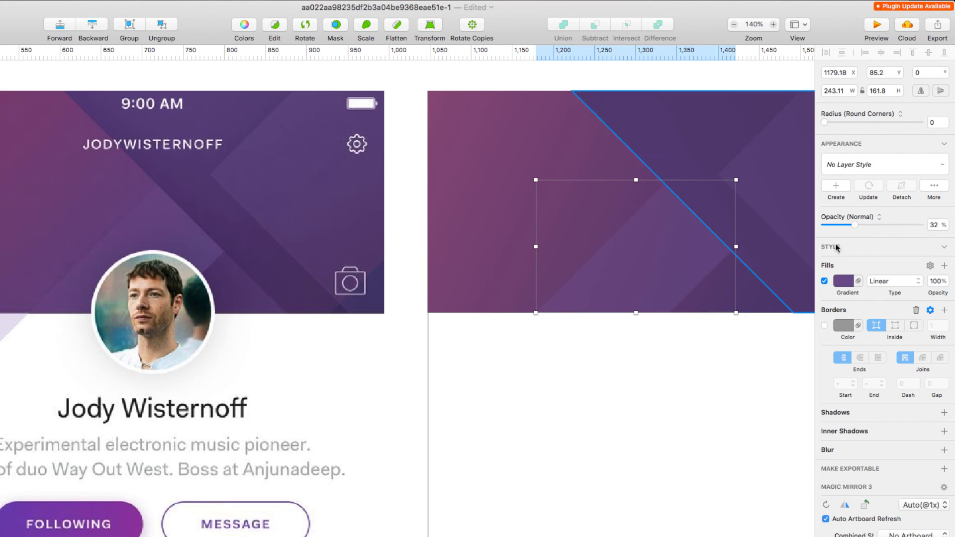
left_click(921, 91)
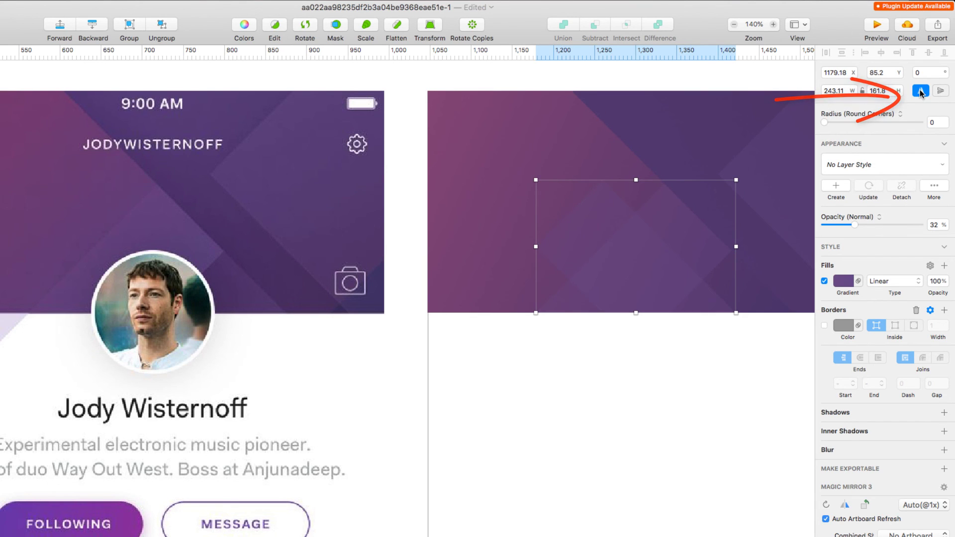
left_click(941, 90)
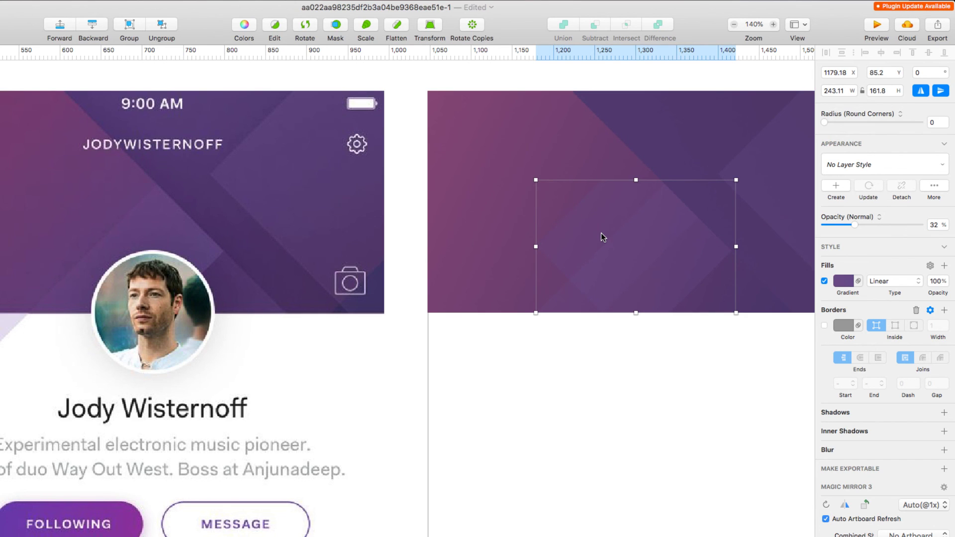
left_click_drag(601, 233, 414, 354)
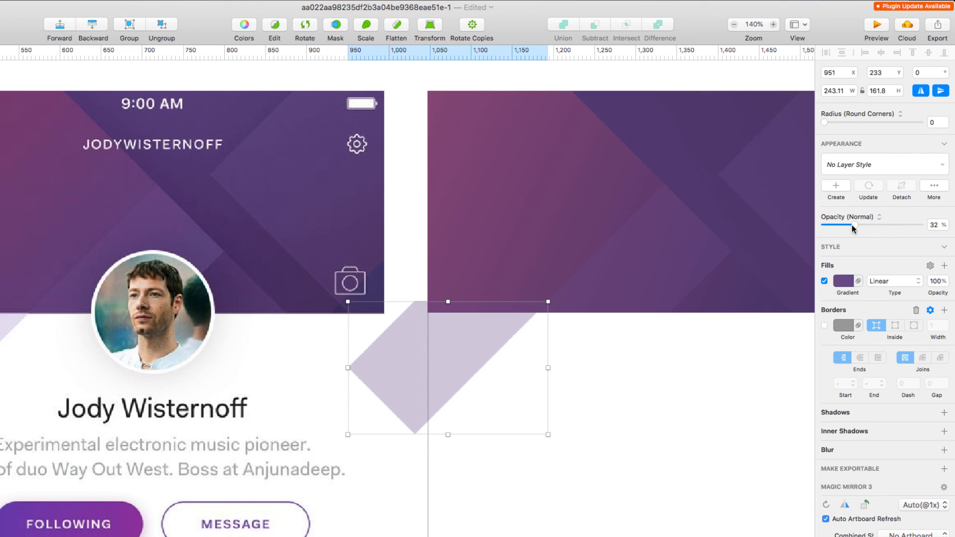
Set the flipped copy's opacity to 100% and the gradient stop at its right end to the light purple D9A5FF.
left_click_drag(854, 225, 926, 226)
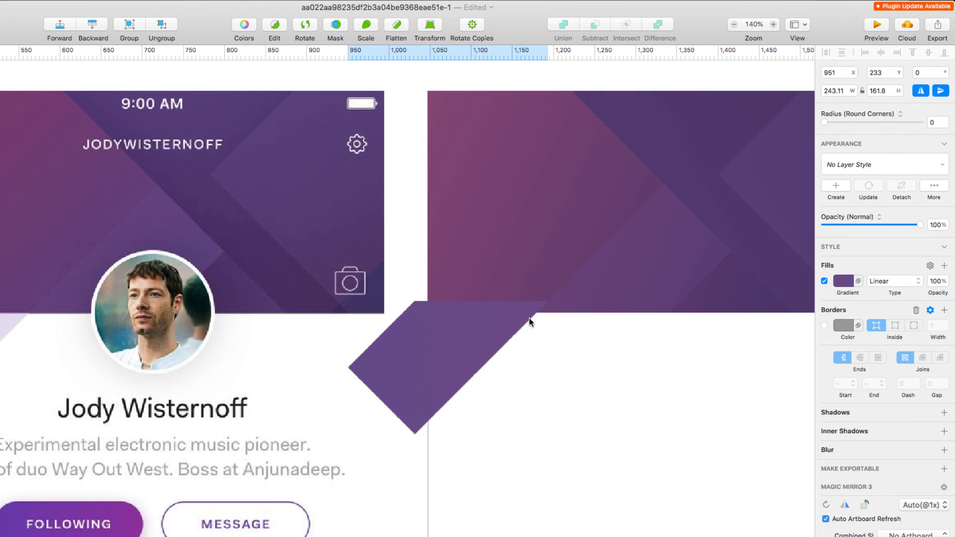
left_click(843, 281)
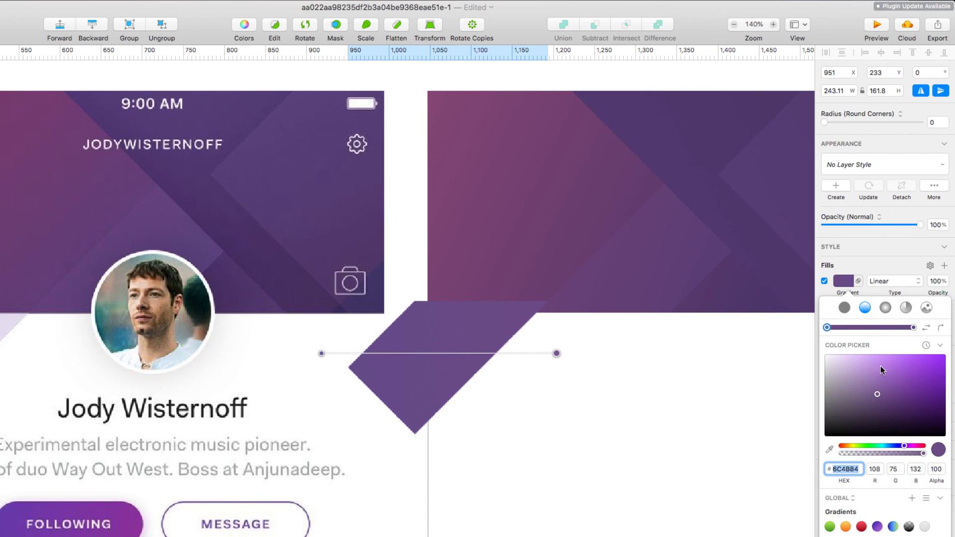
left_click_drag(880, 370, 870, 356)
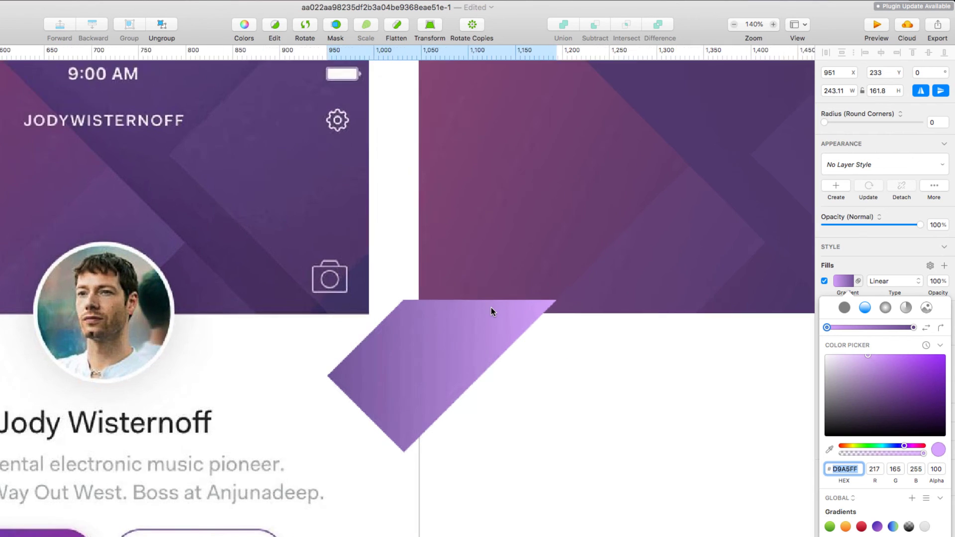
scroll(492, 310, "up", 5)
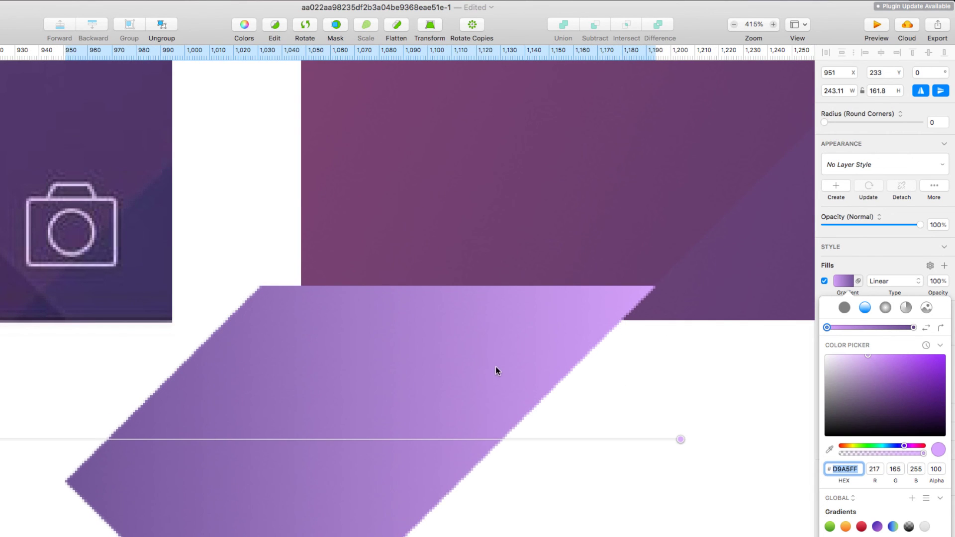
left_click(485, 359)
left_click(210, 201)
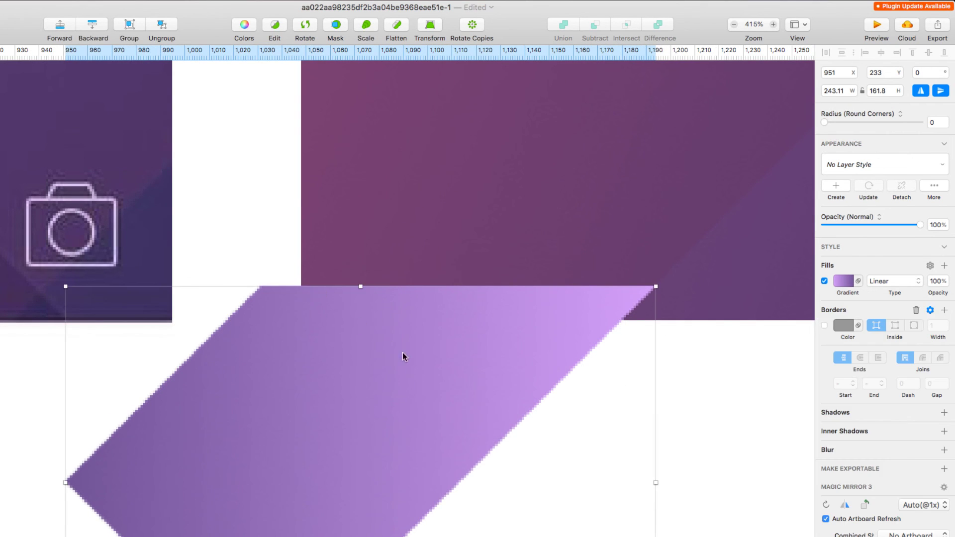
Nudge the flipped copy to X 950 and intersect it with a new 143 × 164 rectangle drawn at X 1048, Y 247 beneath the header.
mouse_move(402, 353)
left_mouse_down()
mouse_move(392, 338)
mouse_move(402, 352)
left_mouse_up()
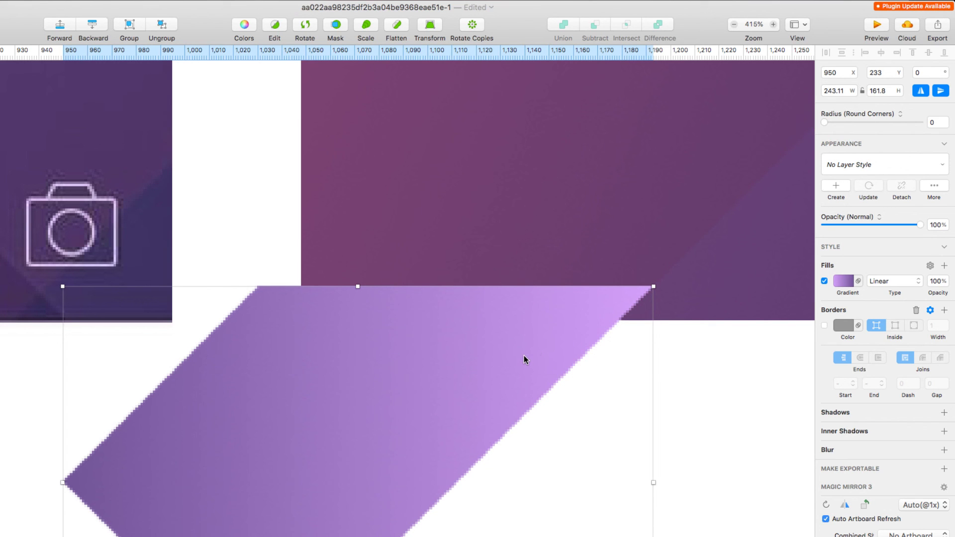
scroll(524, 356, "down", 5)
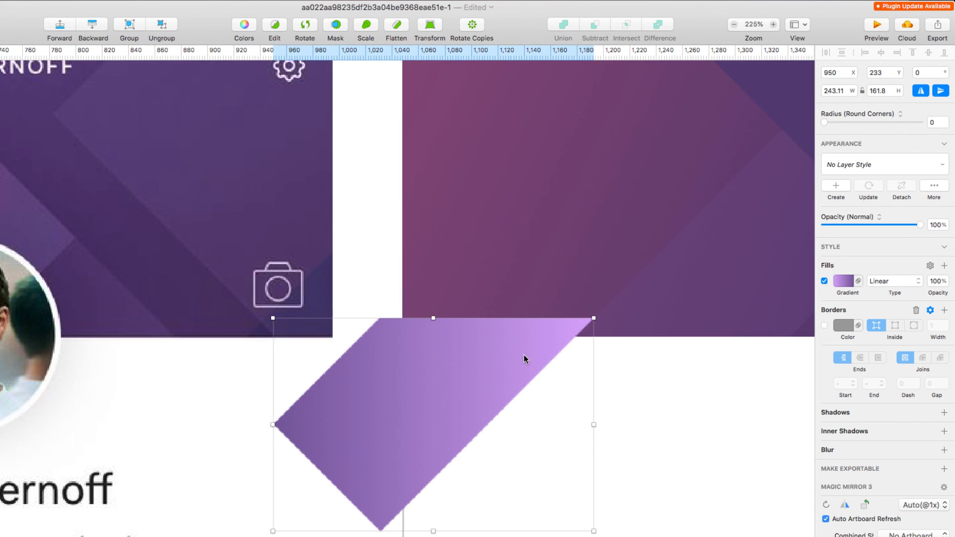
left_click(653, 410)
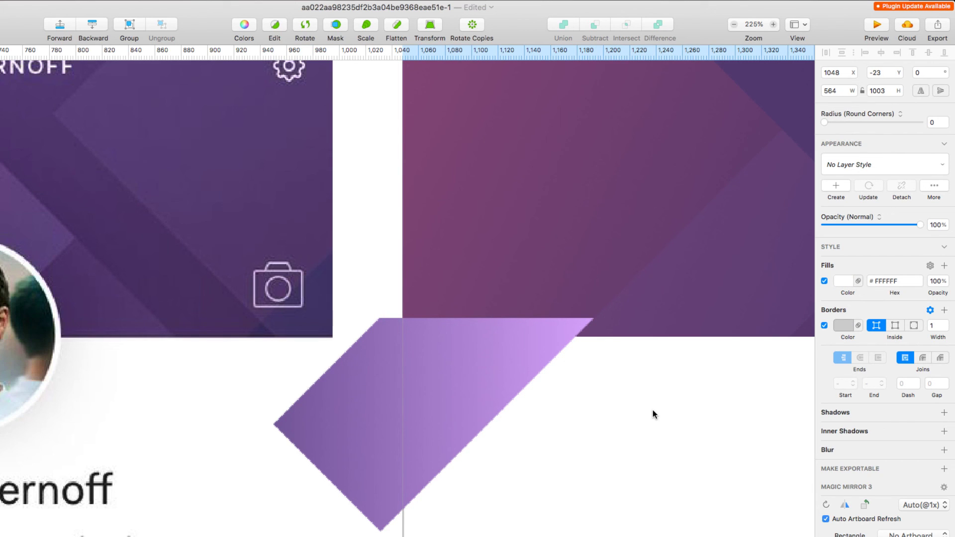
key("r")
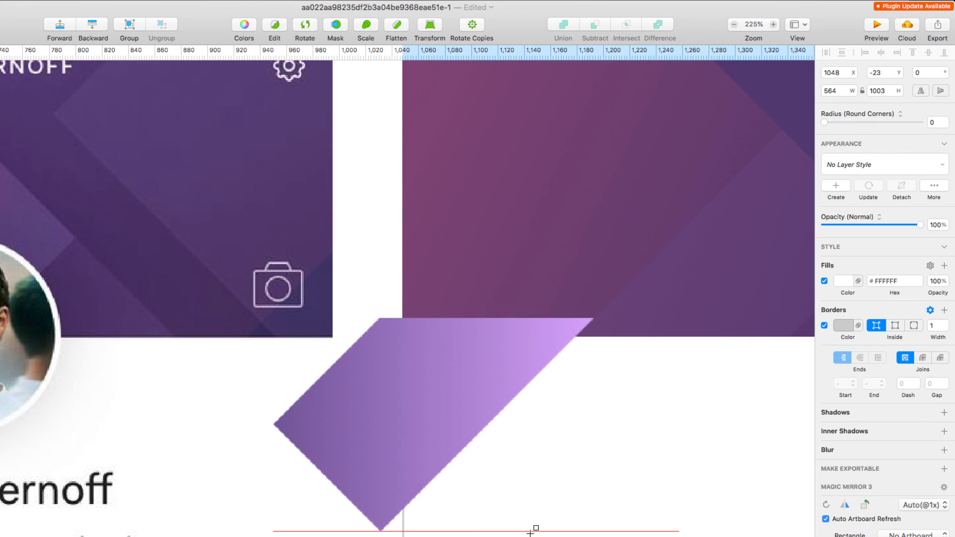
mouse_move(593, 535)
left_mouse_down()
mouse_move(473, 447)
mouse_move(402, 336)
left_mouse_up()
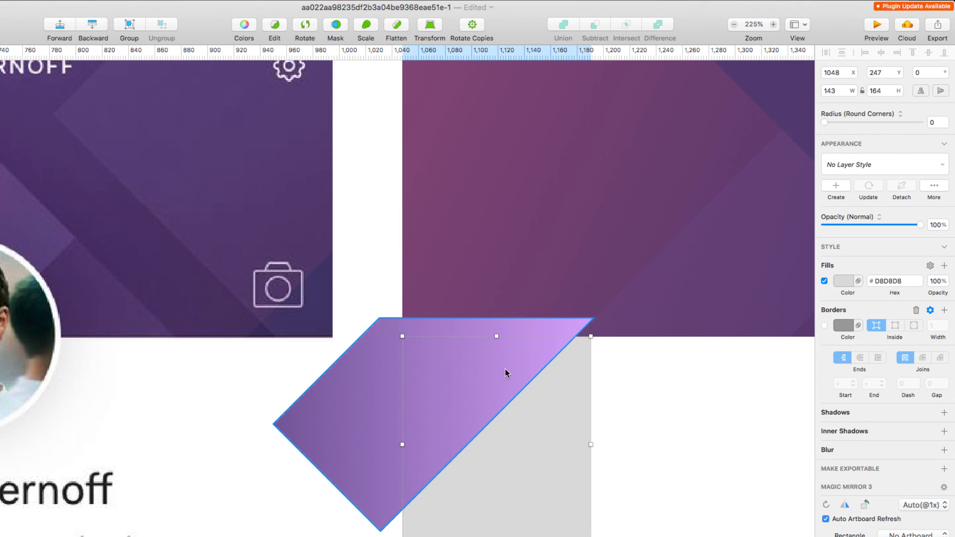
left_click(359, 434, "shift")
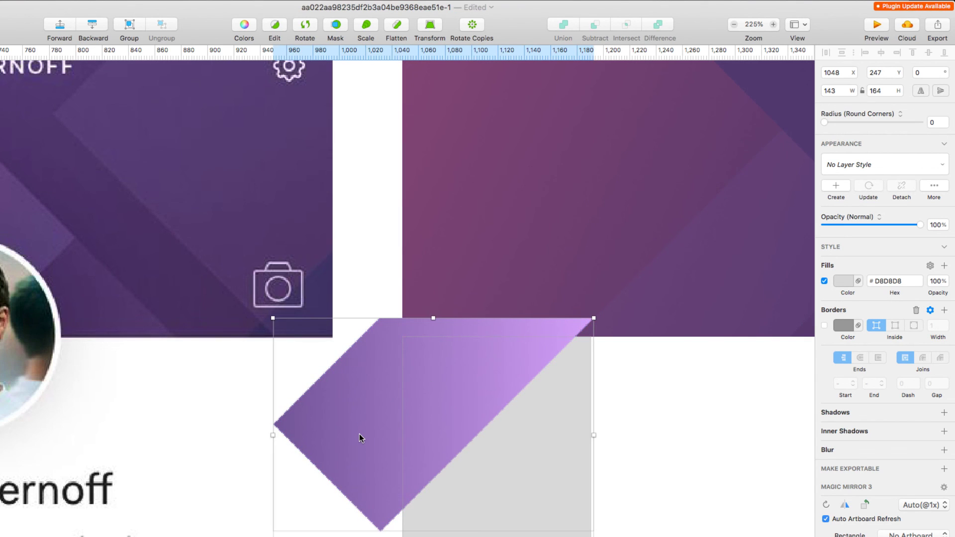
left_click(628, 26)
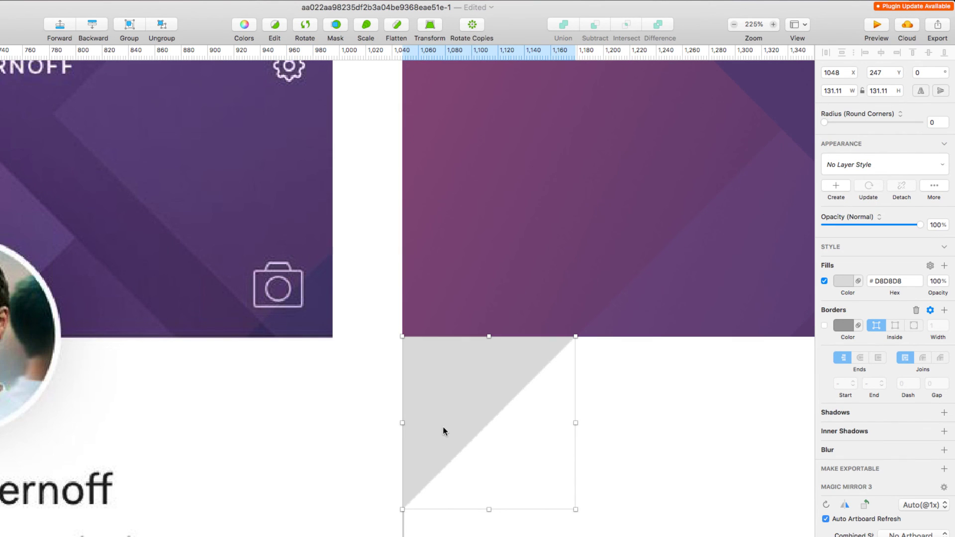
Give the corner triangle a linear gradient fill running horizontally at mid-height, with its first stop at the right edge and its last at the left.
scroll(479, 402, "down", 5)
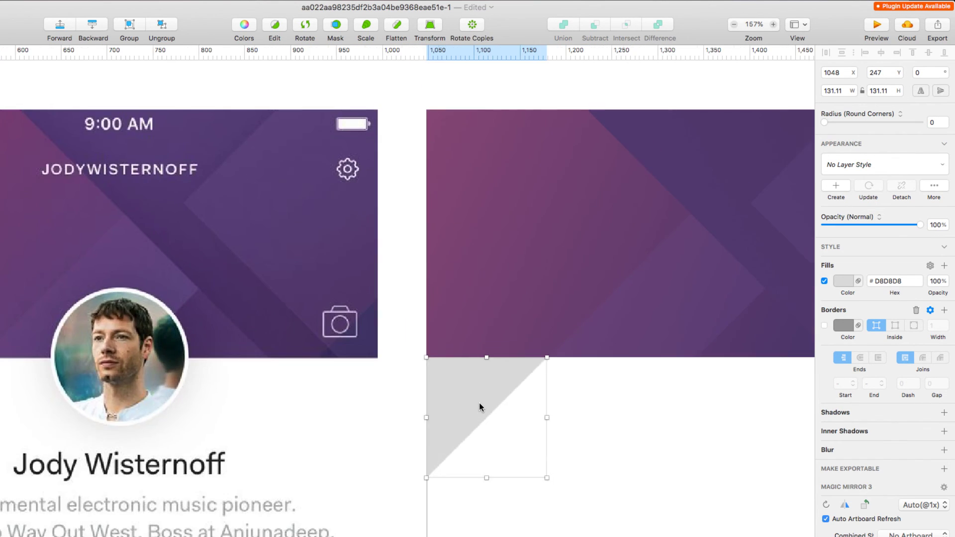
left_click_drag(494, 453, 556, 408)
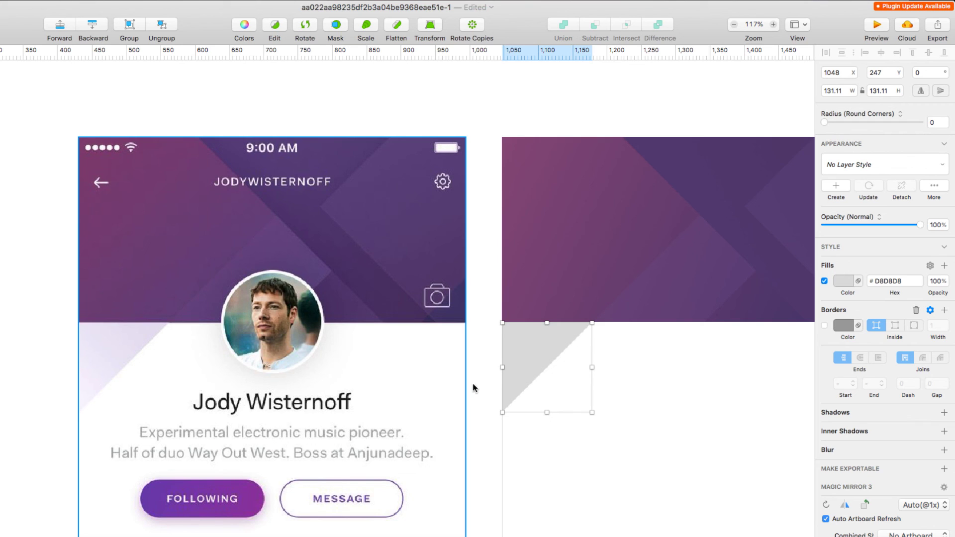
left_click(845, 284)
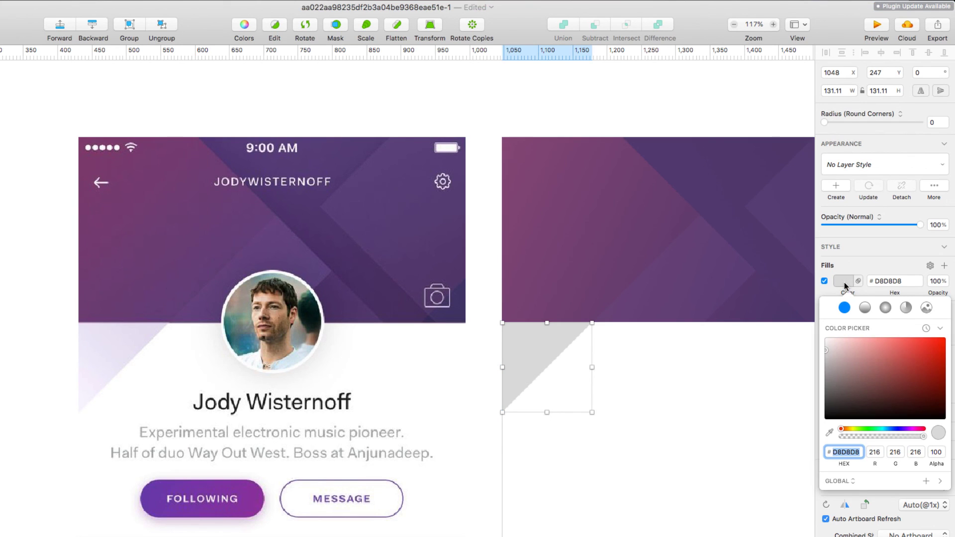
left_click(866, 308)
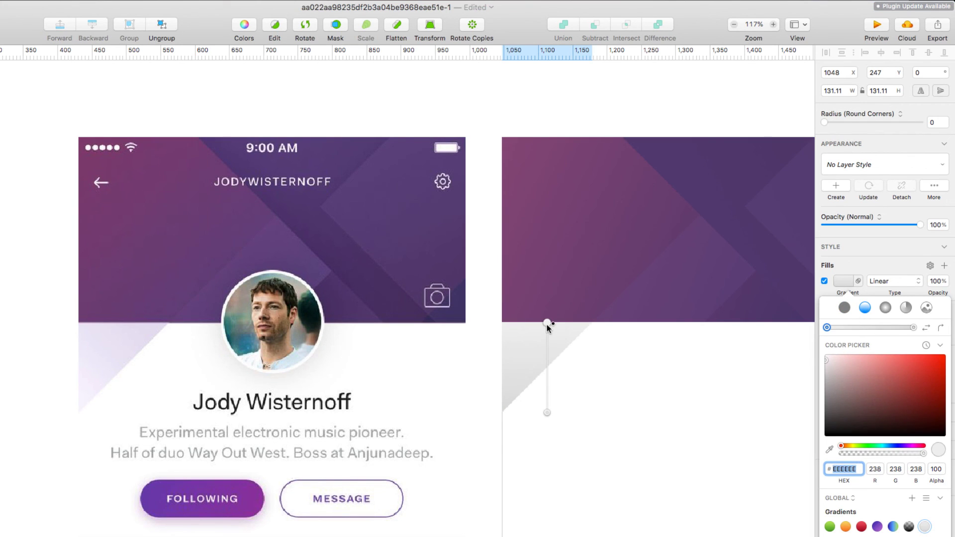
left_click_drag(547, 323, 592, 324)
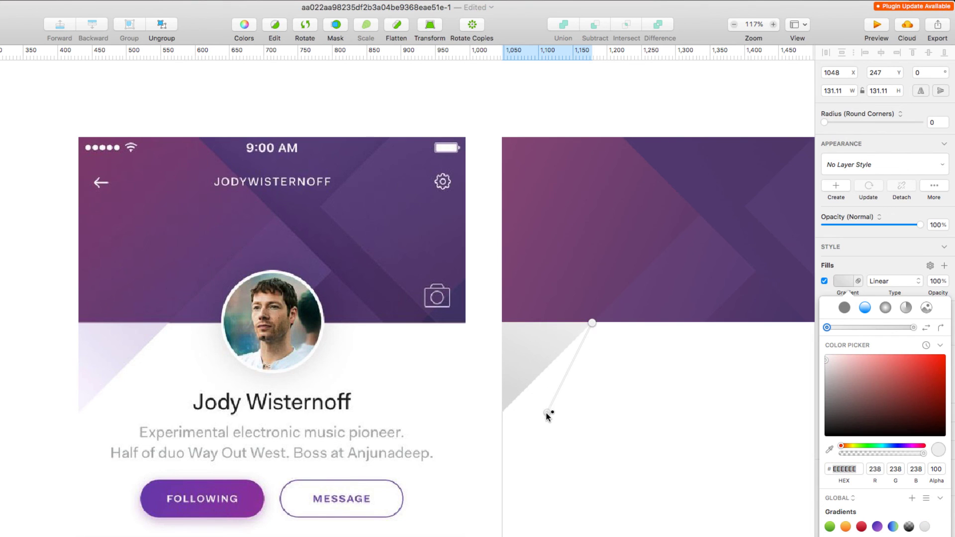
left_click_drag(548, 413, 502, 369)
left_click_drag(592, 323, 590, 368)
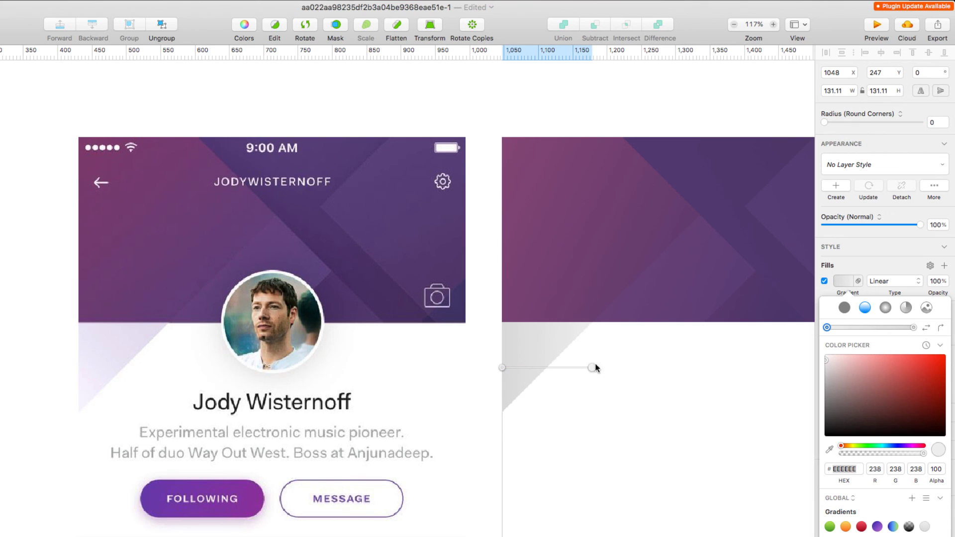
Set the triangle's right gradient stop to E7E0F2 and its left stop to F8F2FE, sampled from the mockup's pale corner, and deselect it.
left_click(829, 450)
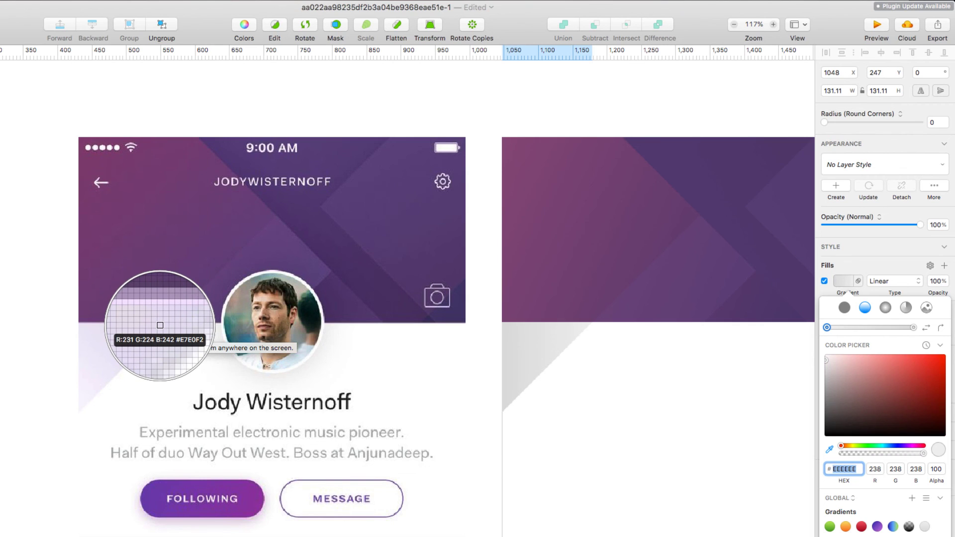
left_click(160, 326)
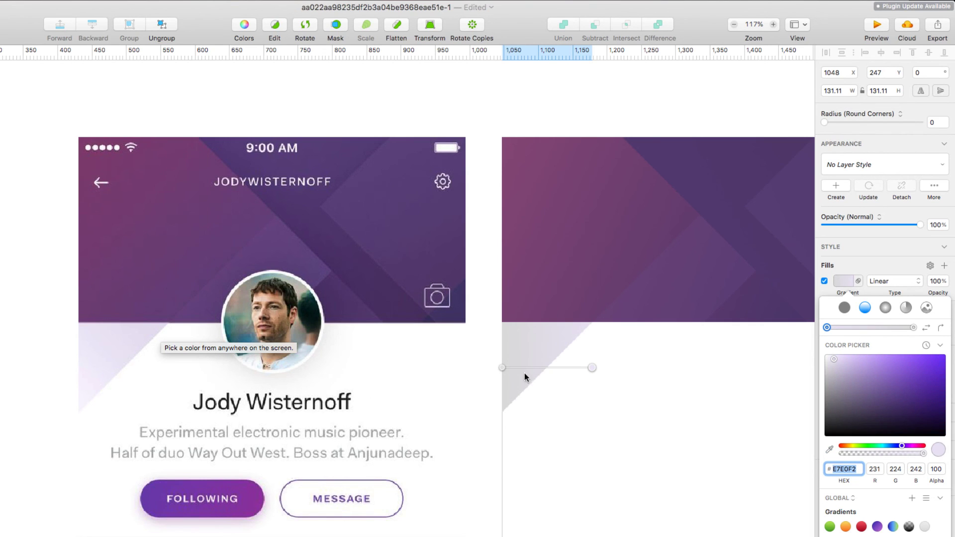
key("Tab")
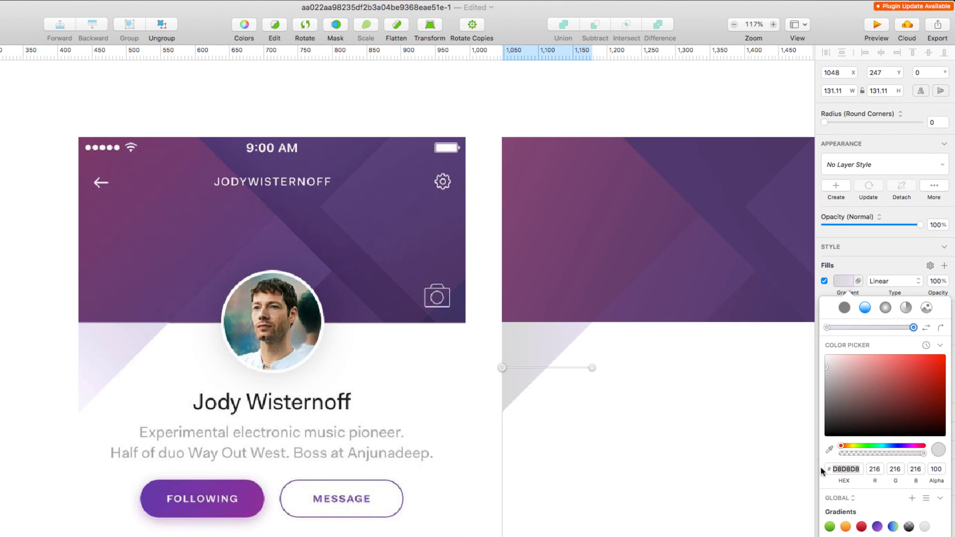
left_click(829, 450)
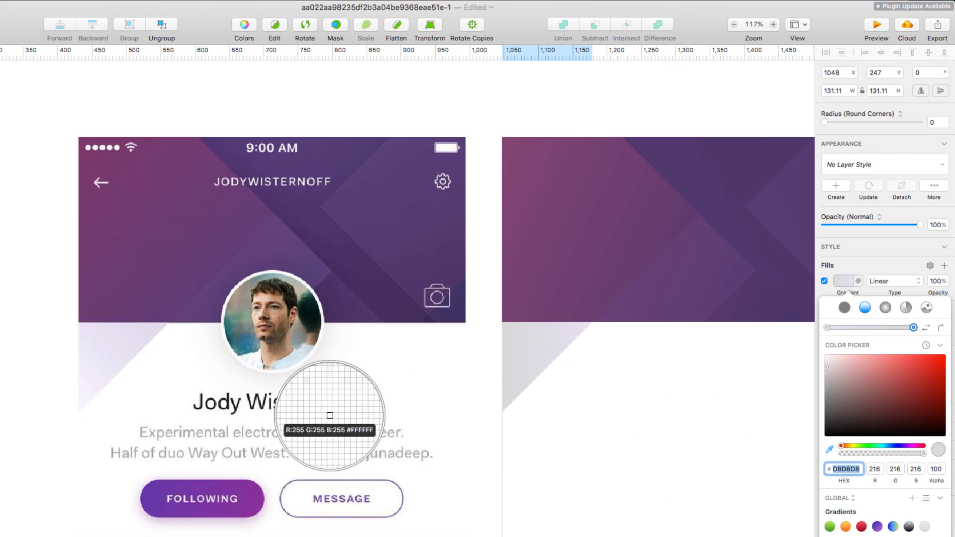
left_click(80, 384)
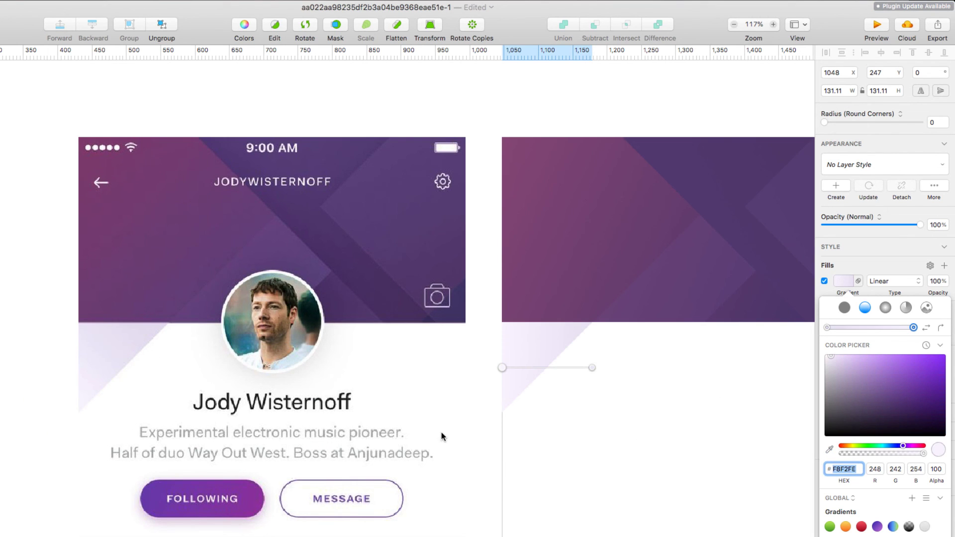
key("Escape")
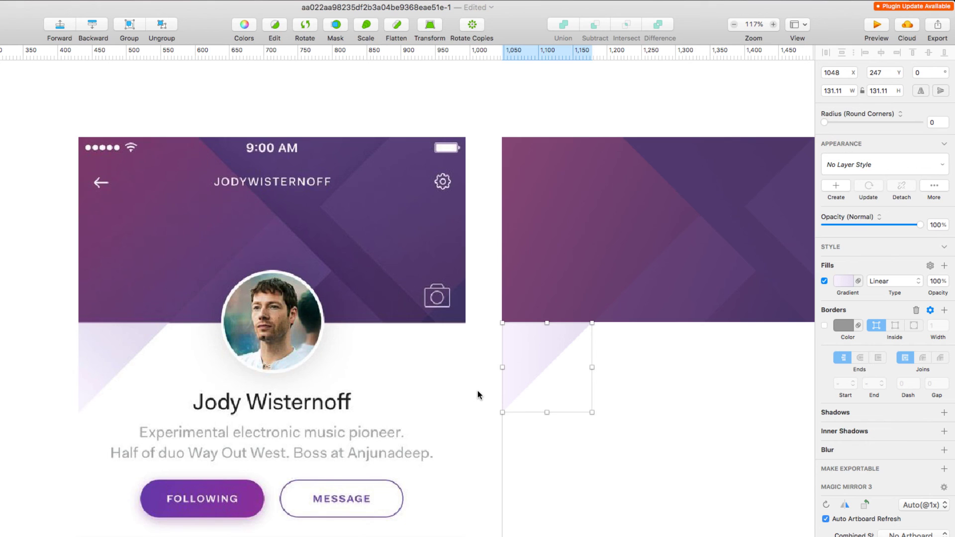
scroll(478, 390, "down", 5)
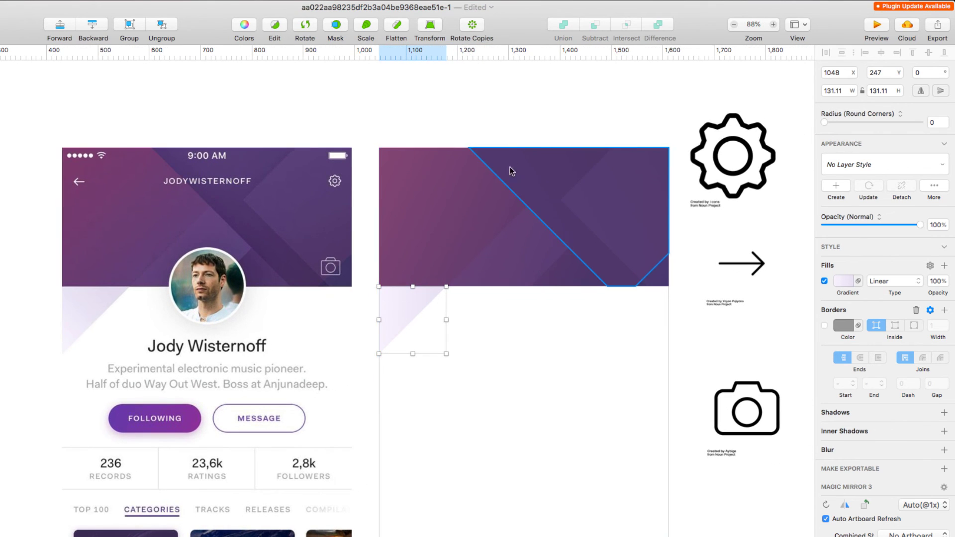
left_click(500, 120)
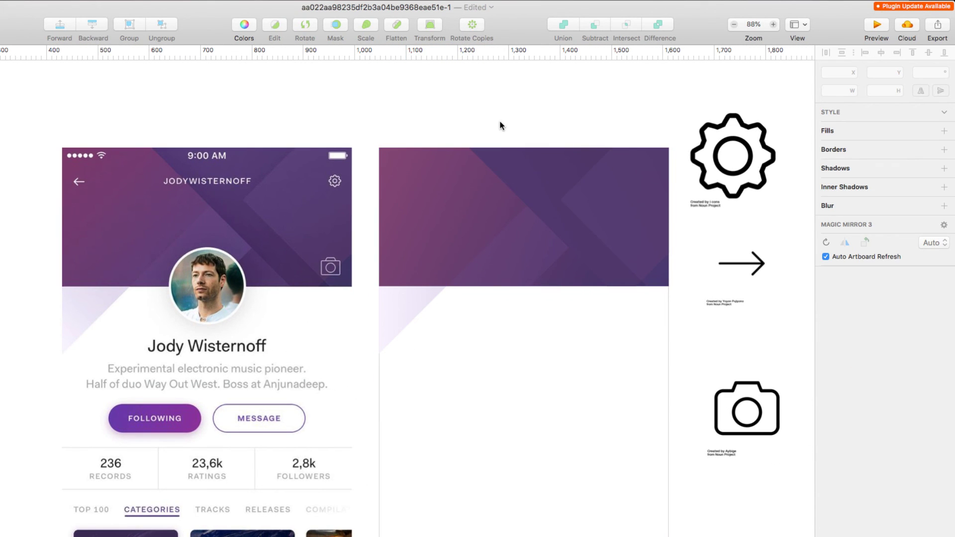